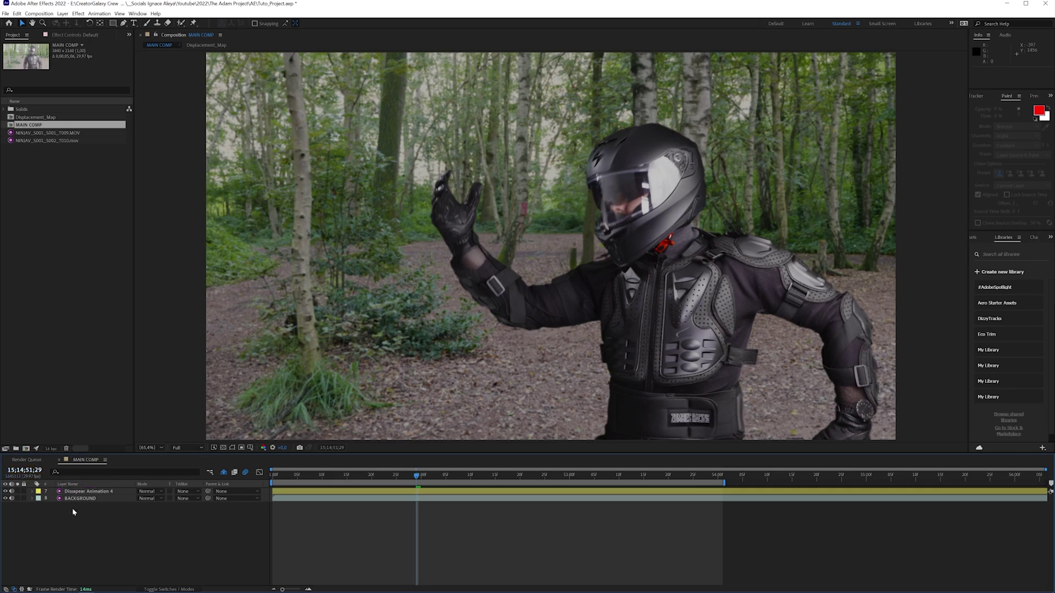
Isolate the Dissapear Animation 4 layer to examine its cutout and applied effects, and return to the full composite
{"action": "left_click", "coordinate": [85, 492]}
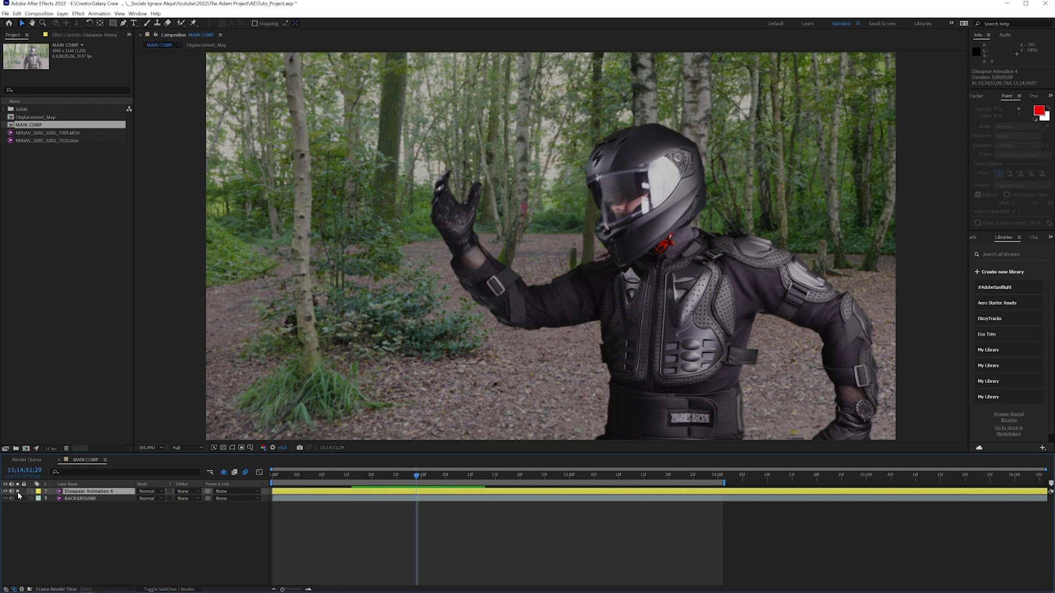
{"action": "left_click", "coordinate": [18, 492]}
{"action": "left_click", "coordinate": [84, 35]}
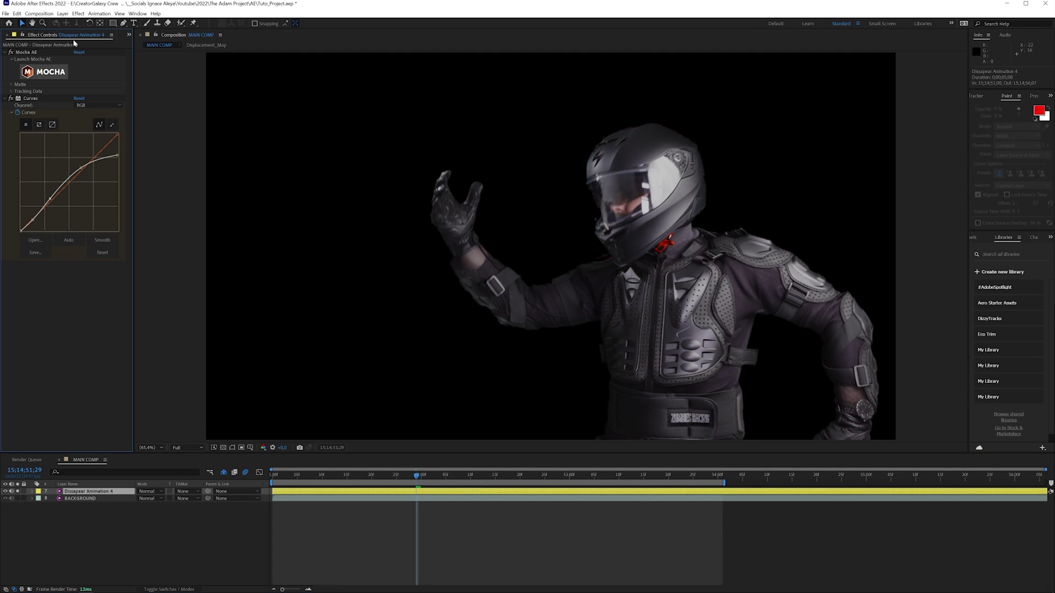
{"action": "left_click", "coordinate": [129, 35]}
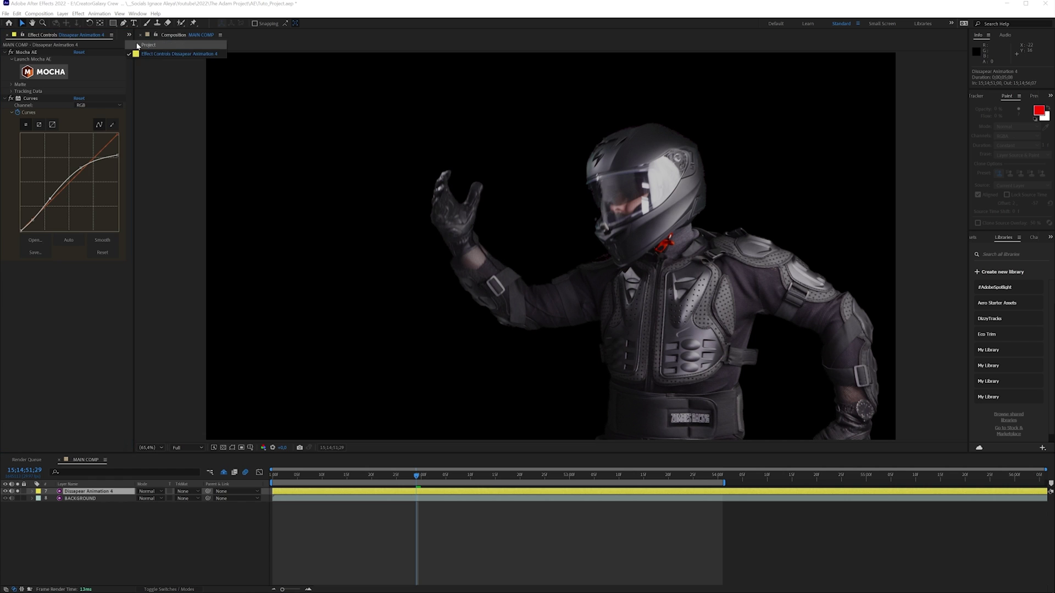
{"action": "left_click", "coordinate": [154, 43]}
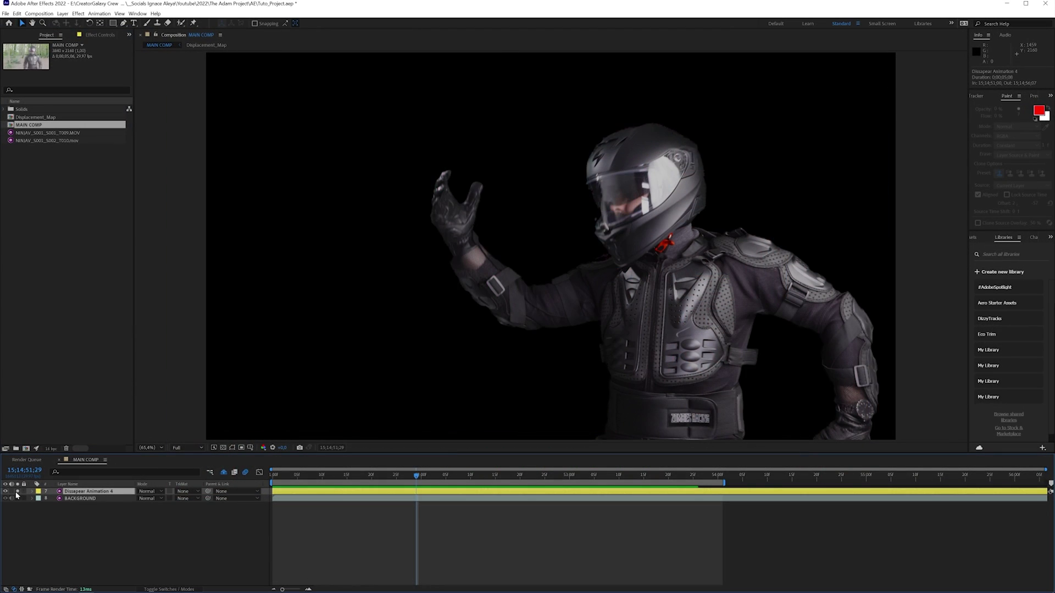
{"action": "left_click", "coordinate": [6, 499]}
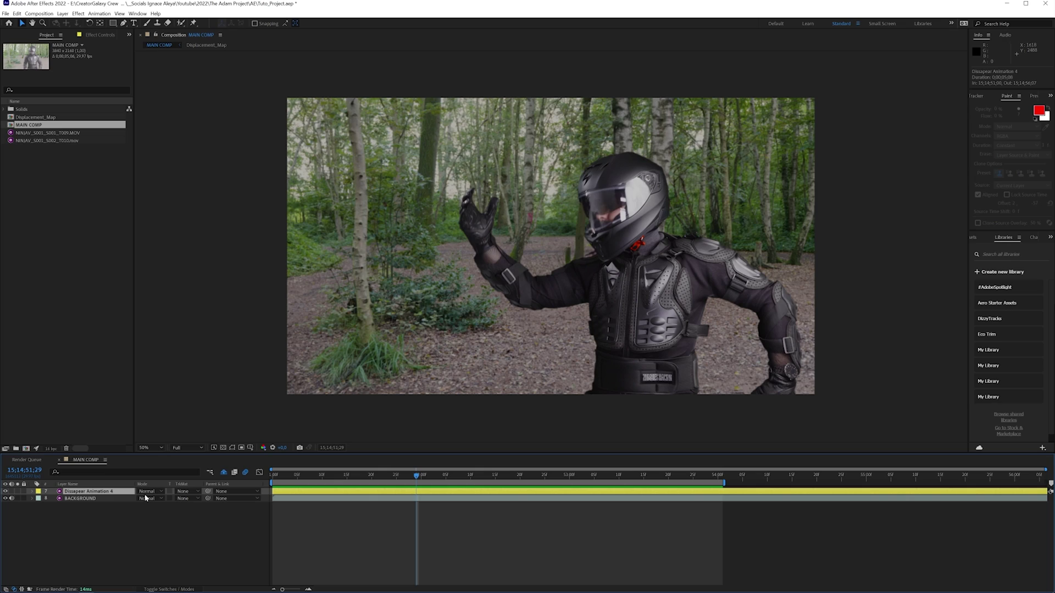
Create a white (FFFFFF) 3840 x 2160 px solid named Luma Matte above the Dissapear Animation 4 layer
{"action": "right_click", "coordinate": [105, 522]}
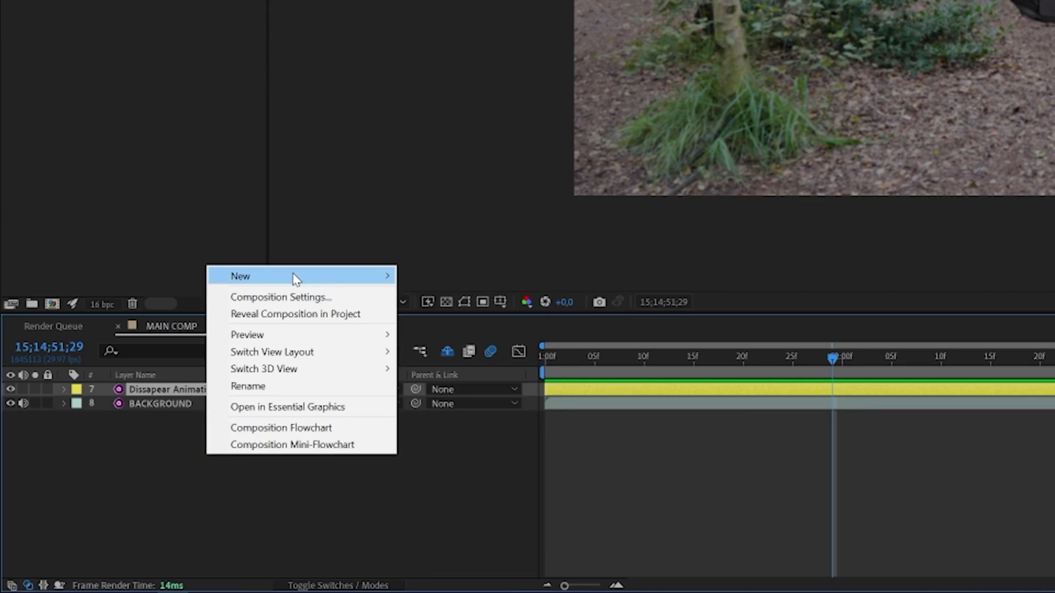
{"action": "mouse_move", "coordinate": [148, 436]}
{"action": "left_click", "coordinate": [525, 325]}
{"action": "left_click", "coordinate": [508, 406]}
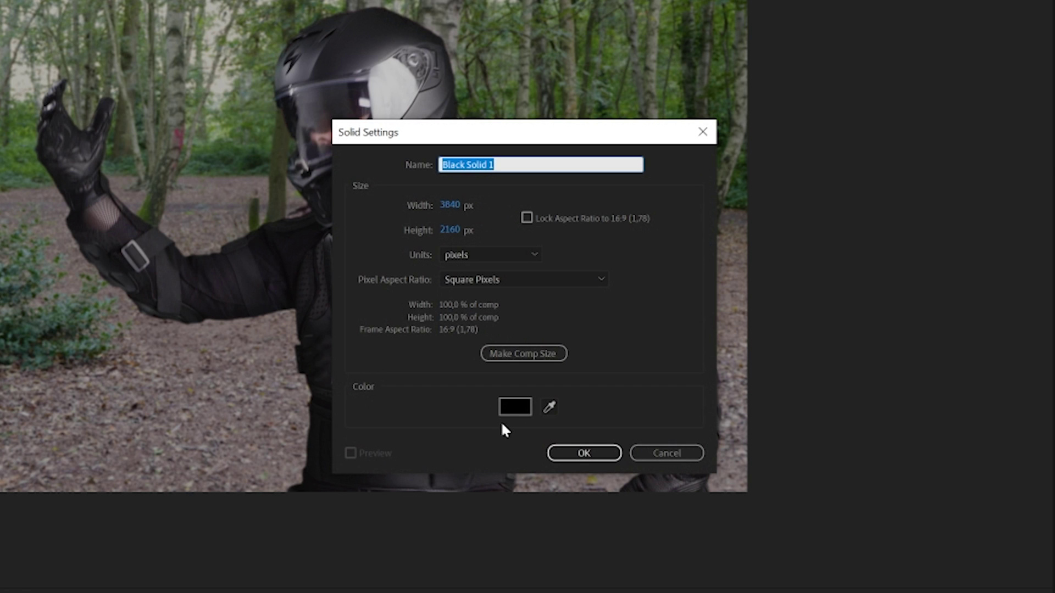
{"action": "type", "text": "FFFFFF"}
{"action": "key", "text": "Return"}
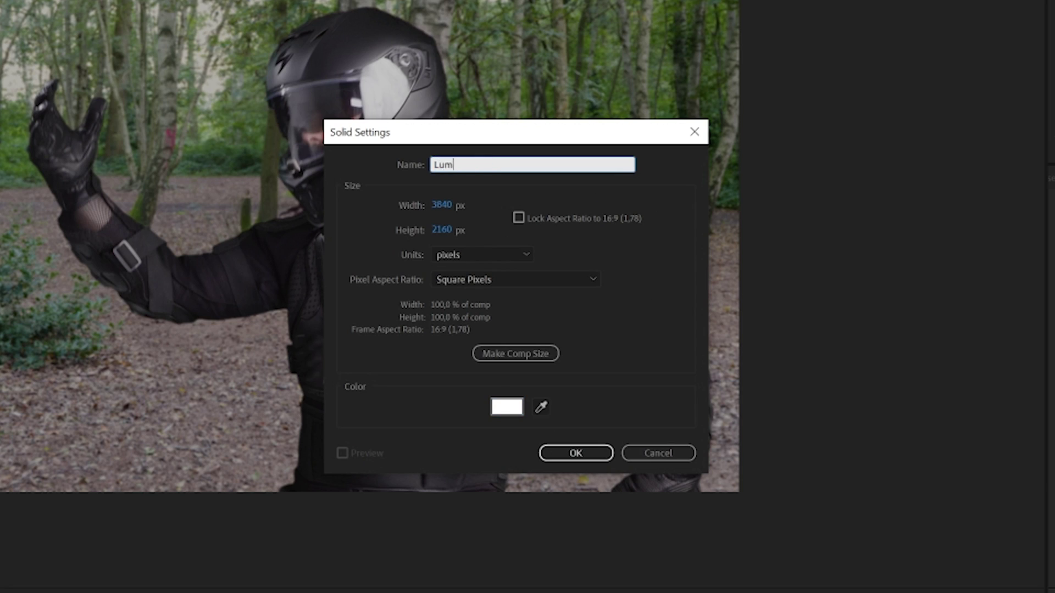
{"action": "key", "text": "Return"}
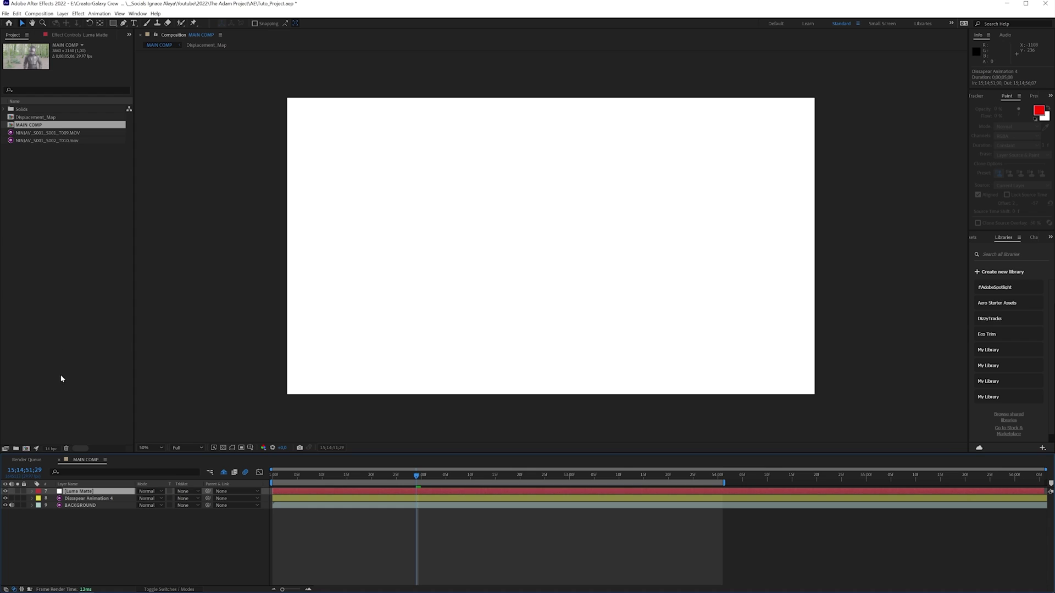
Hide the Luma Matte solid, draw a closed mask on it around the helmet and upper chest, and show it again
{"action": "left_click", "coordinate": [6, 491]}
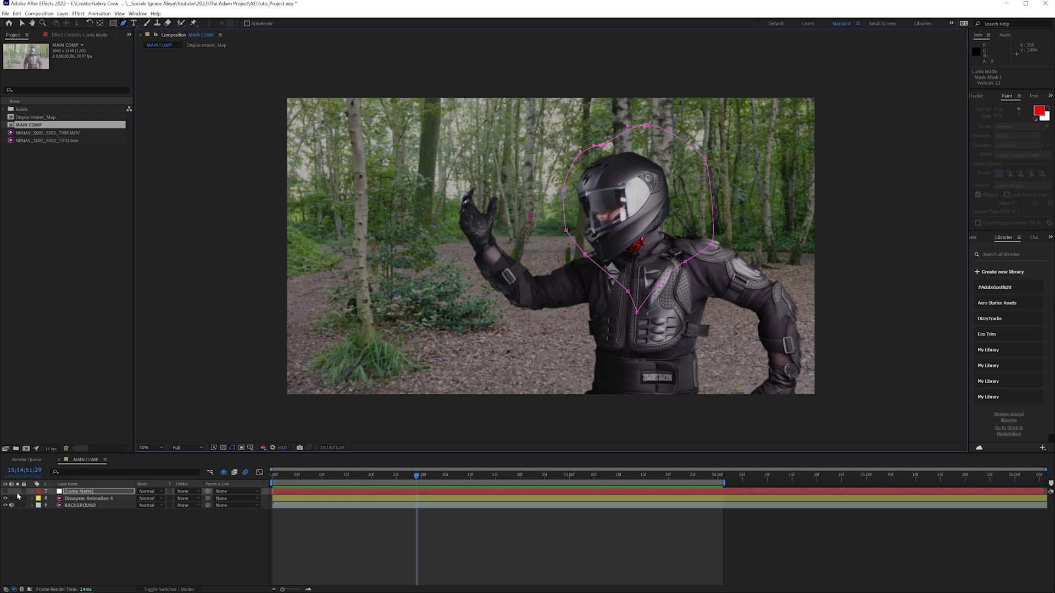
{"action": "left_click", "coordinate": [6, 492]}
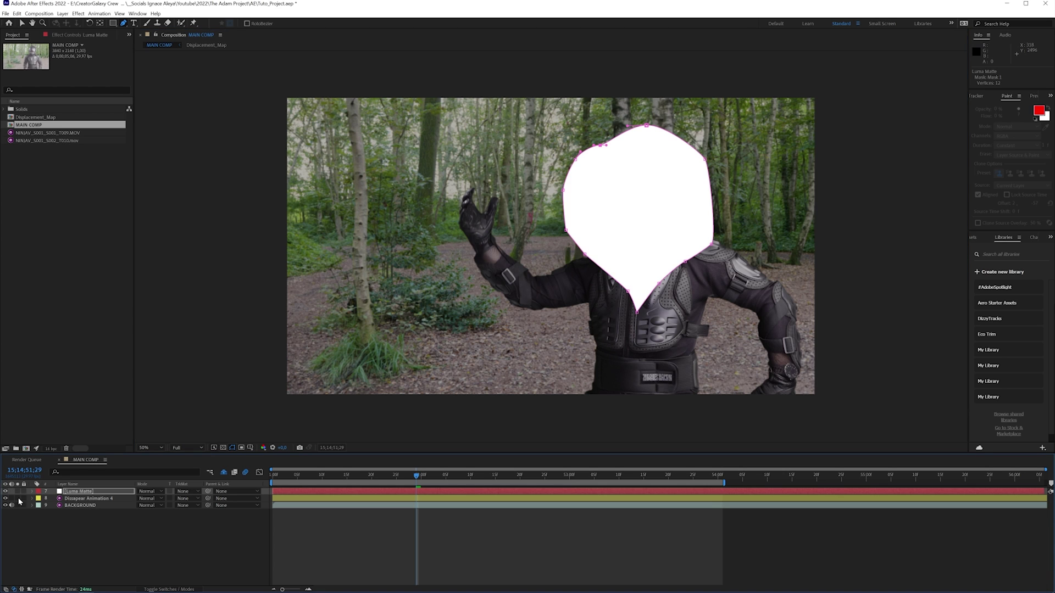
Keyframe Mask 1's expansion on Luma Matte from fully contracted at 15;14;51;00 to greatly enlarged at 15;14;51;29
{"action": "key", "text": "m"}
{"action": "key", "text": "m"}
{"action": "key", "text": "m"}
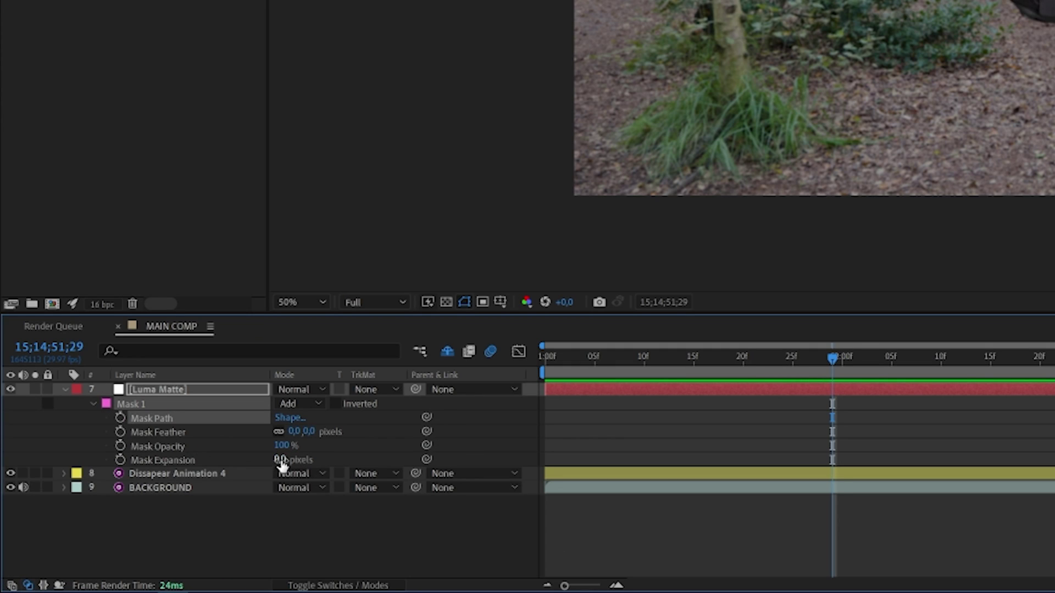
{"action": "left_click_drag", "start_coordinate": [282, 465], "coordinate": [225, 460]}
{"action": "left_click_drag", "start_coordinate": [119, 469], "coordinate": [4, 492]}
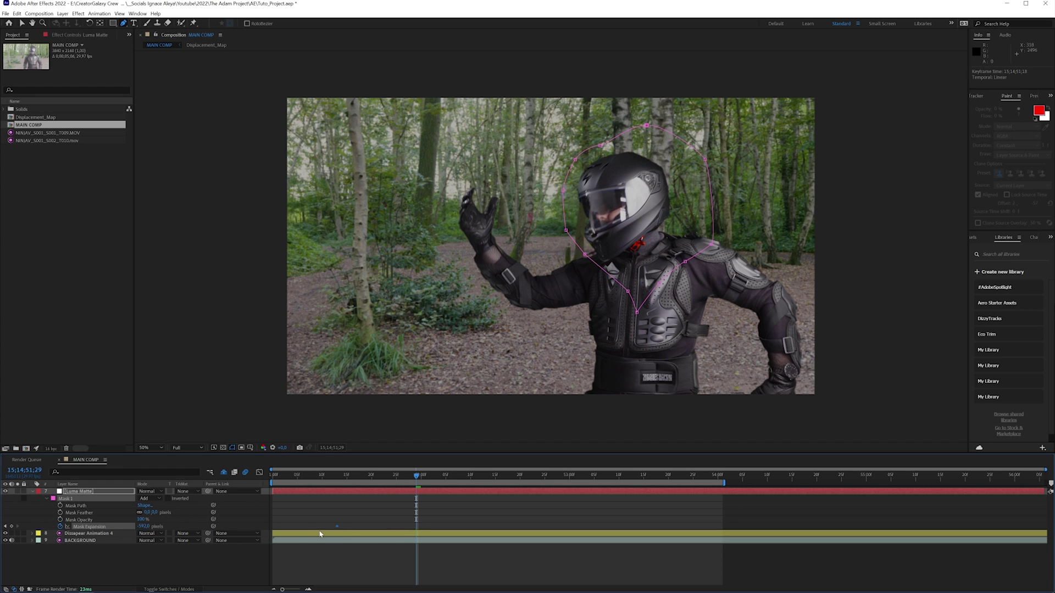
{"action": "left_click_drag", "start_coordinate": [168, 527], "coordinate": [915, 488]}
{"action": "left_click_drag", "start_coordinate": [392, 476], "coordinate": [322, 509]}
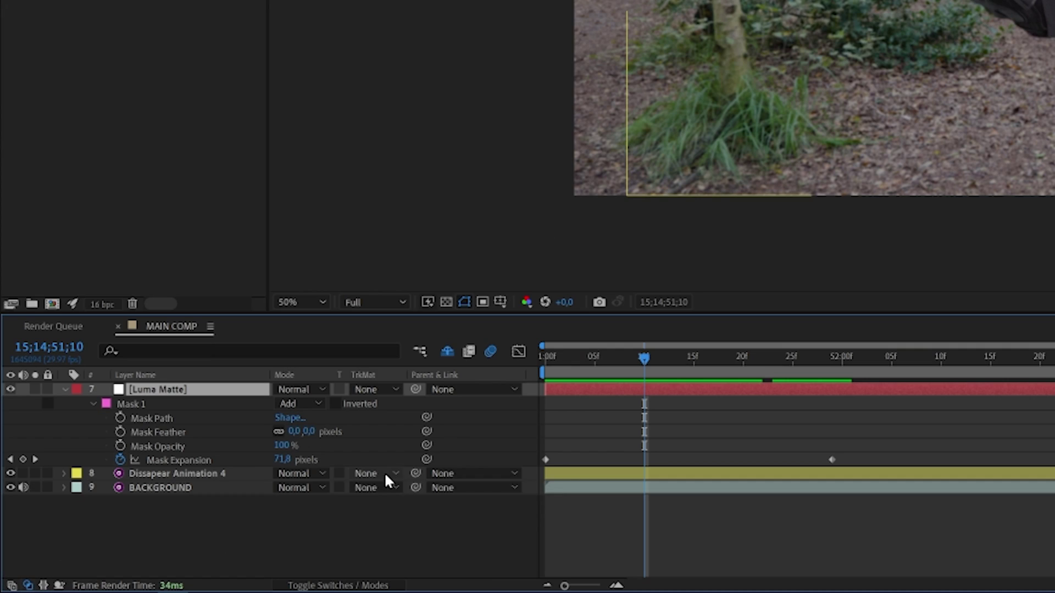
Set the Dissapear Animation 4 layer's track matte to Luma Inverted Matte "[Luma Matte]" and check it from the first frame
{"action": "left_click", "coordinate": [190, 534]}
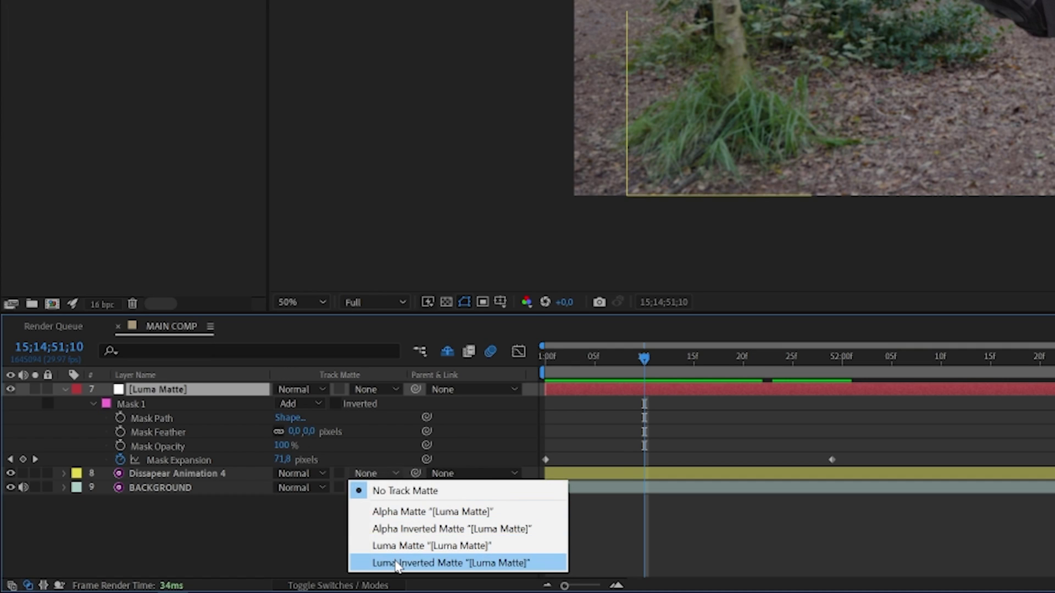
{"action": "left_click", "coordinate": [397, 563]}
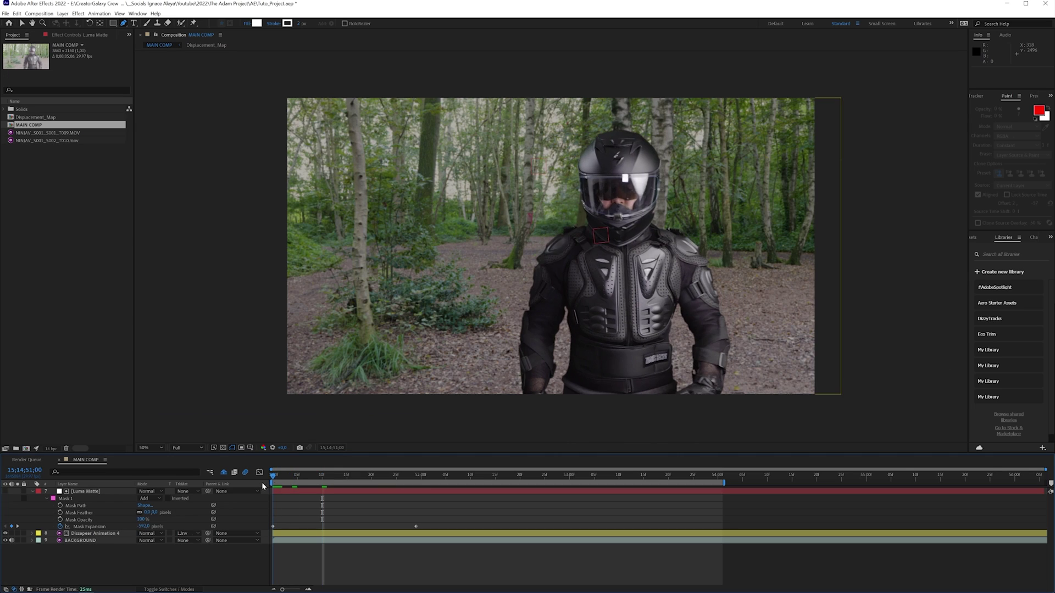
{"action": "left_click_drag", "start_coordinate": [273, 477], "coordinate": [272, 503]}
Pre-compose the Luma Matte layer as Mask, moving all attributes into the new composition
{"action": "left_click", "coordinate": [286, 492]}
{"action": "key", "text": "ctrl+shift+c"}
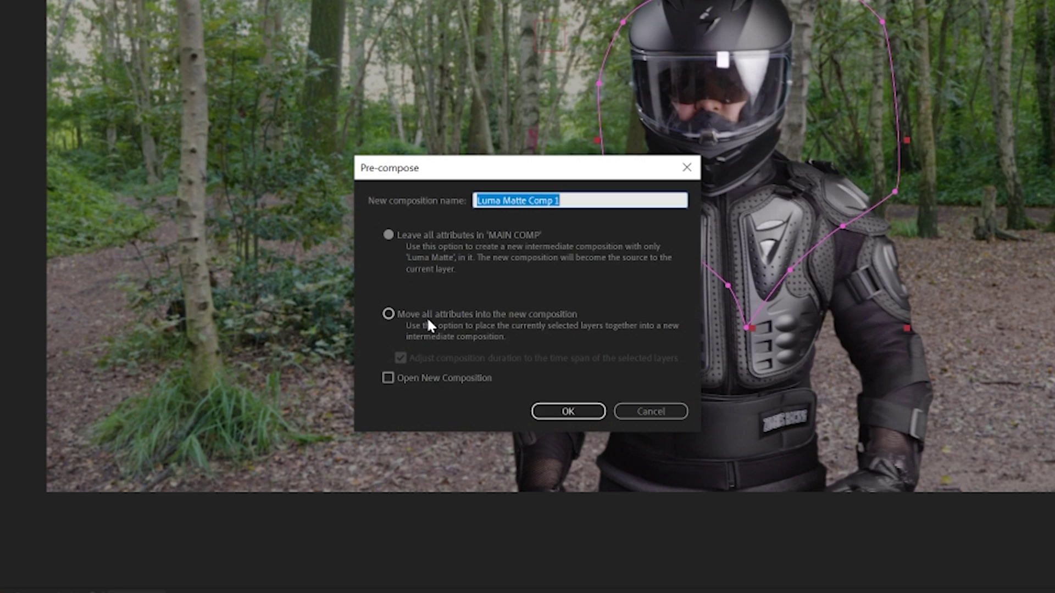
{"action": "left_click", "coordinate": [475, 305]}
{"action": "left_click", "coordinate": [594, 203]}
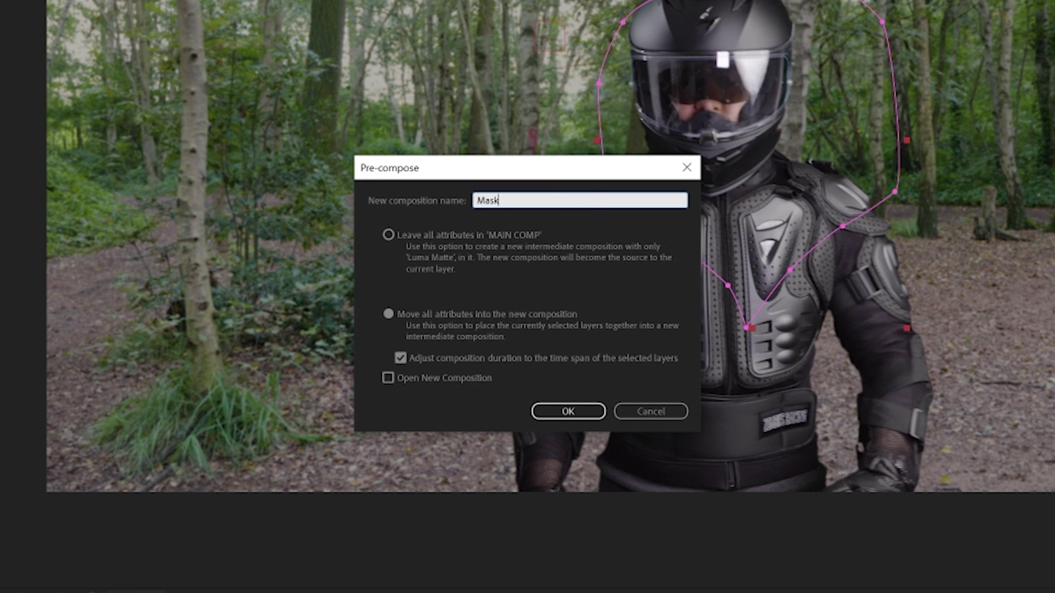
{"action": "type", "text": "Mask"}
{"action": "key", "text": "Return"}
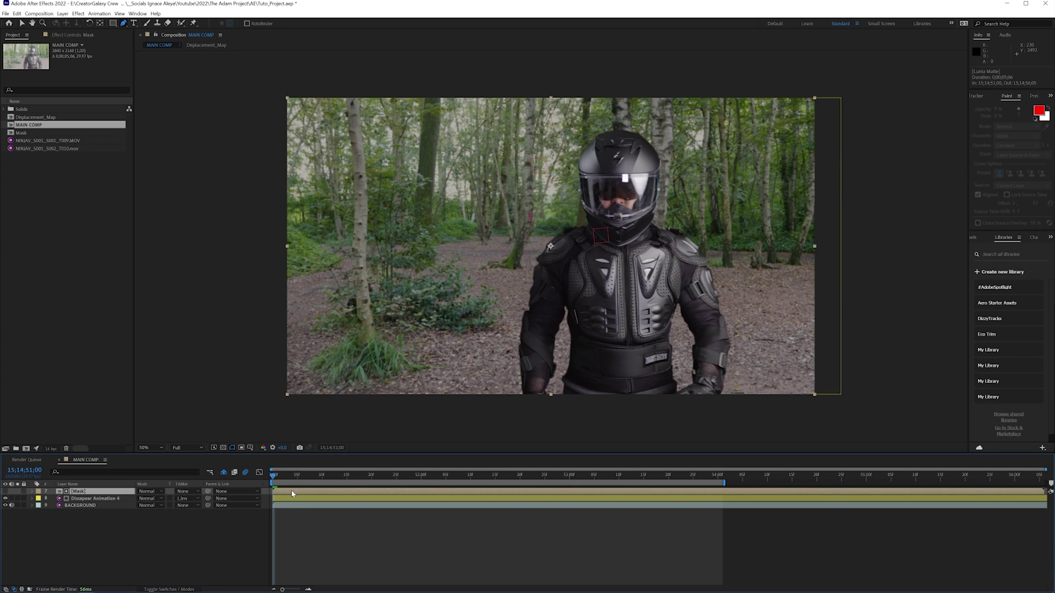
Open the Mask composition, go to frame 0;00;00;10 and apply Turbulent Displace to the Luma Matte layer
{"action": "double_click", "coordinate": [292, 494]}
{"action": "left_click_drag", "start_coordinate": [286, 481], "coordinate": [322, 481]}
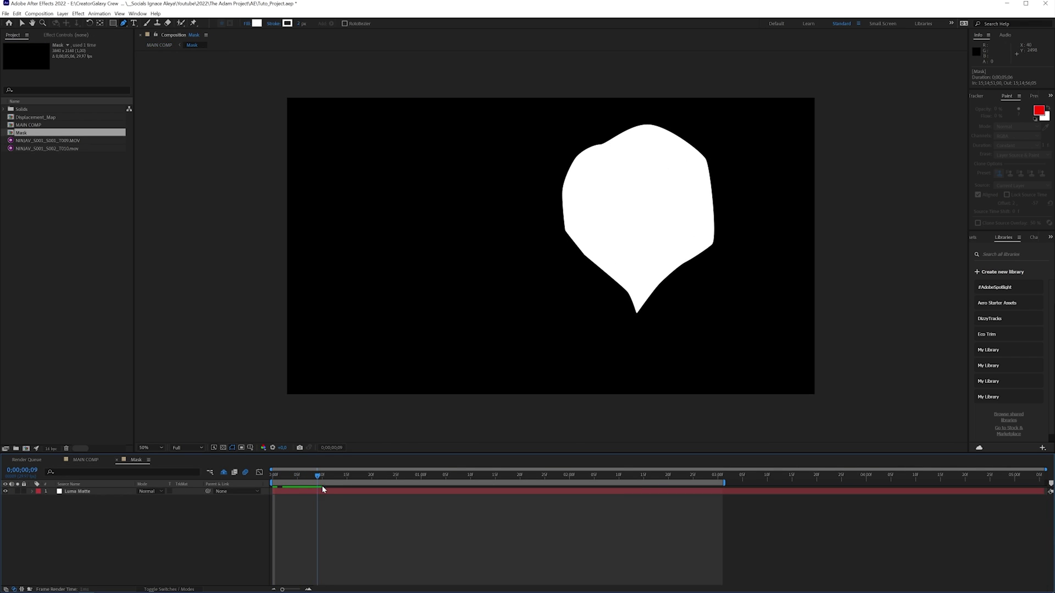
{"action": "left_click", "coordinate": [322, 492]}
{"action": "key", "text": "ctrl+space"}
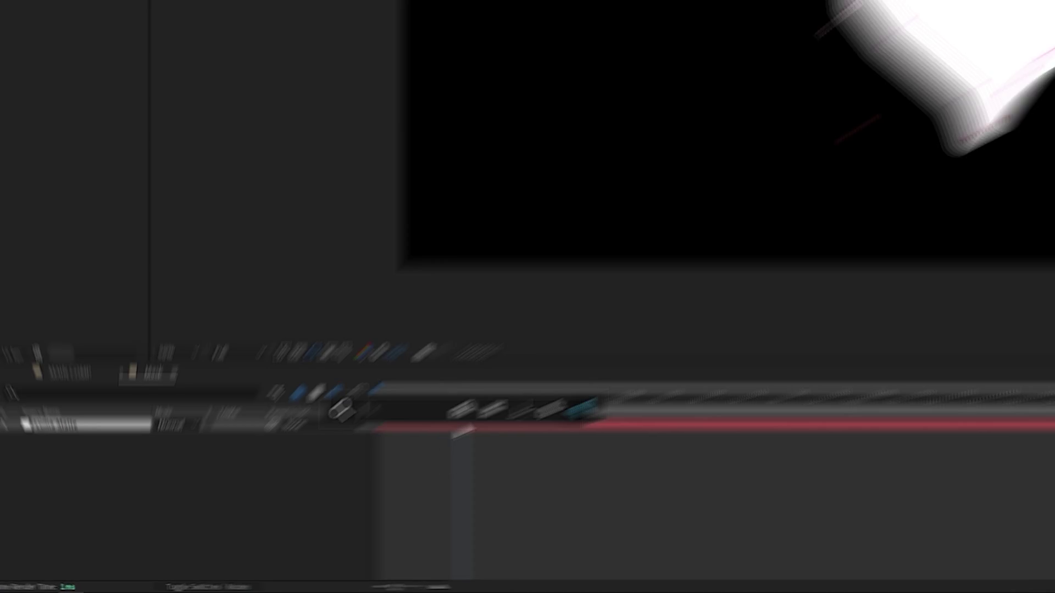
{"action": "type", "text": "tur"}
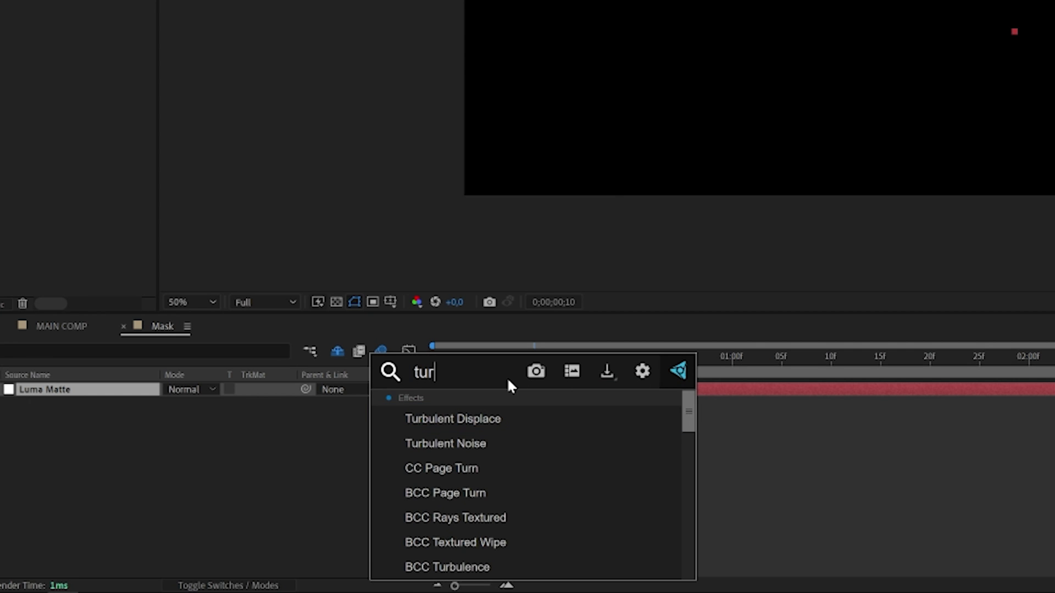
{"action": "left_click", "coordinate": [480, 421]}
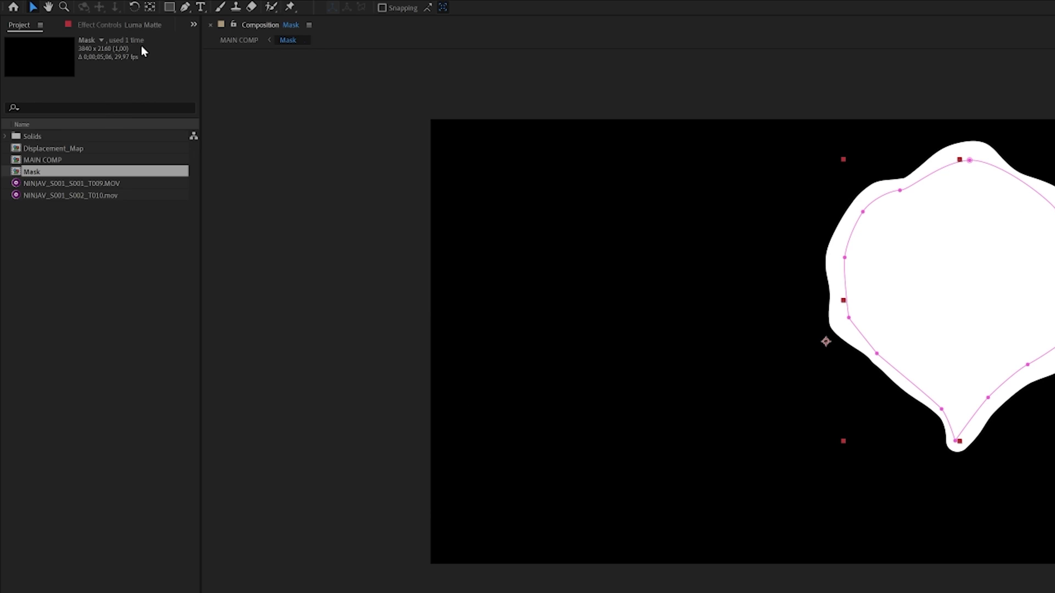
Set Turbulent Displace to Amount 245, Size 30 and Complexity 5.4, and preview the roughened matte edge
{"action": "left_click", "coordinate": [123, 25]}
{"action": "left_click", "coordinate": [70, 52]}
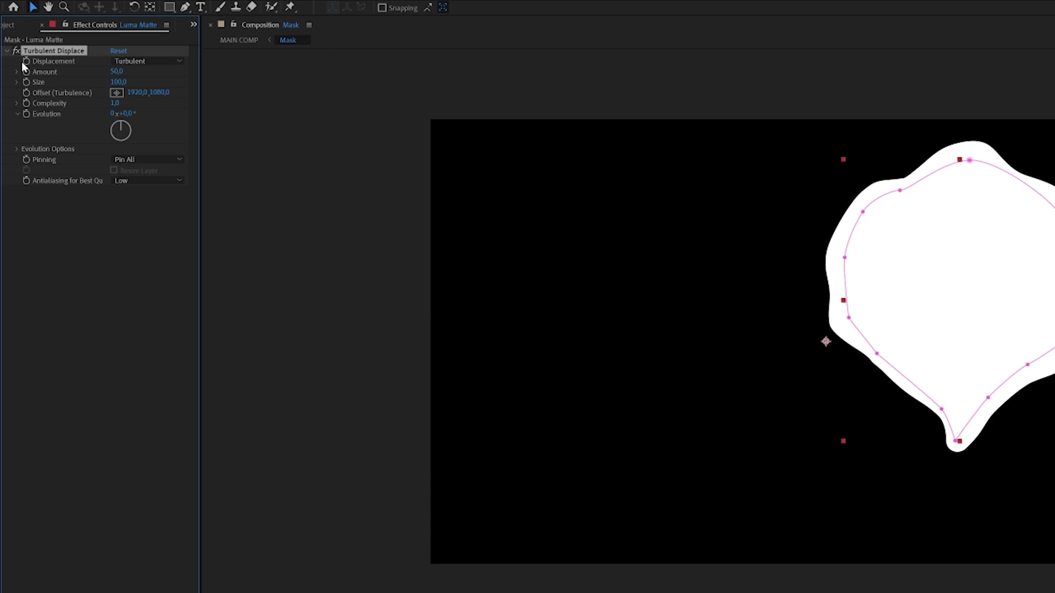
{"action": "left_click_drag", "start_coordinate": [117, 83], "coordinate": [241, 78]}
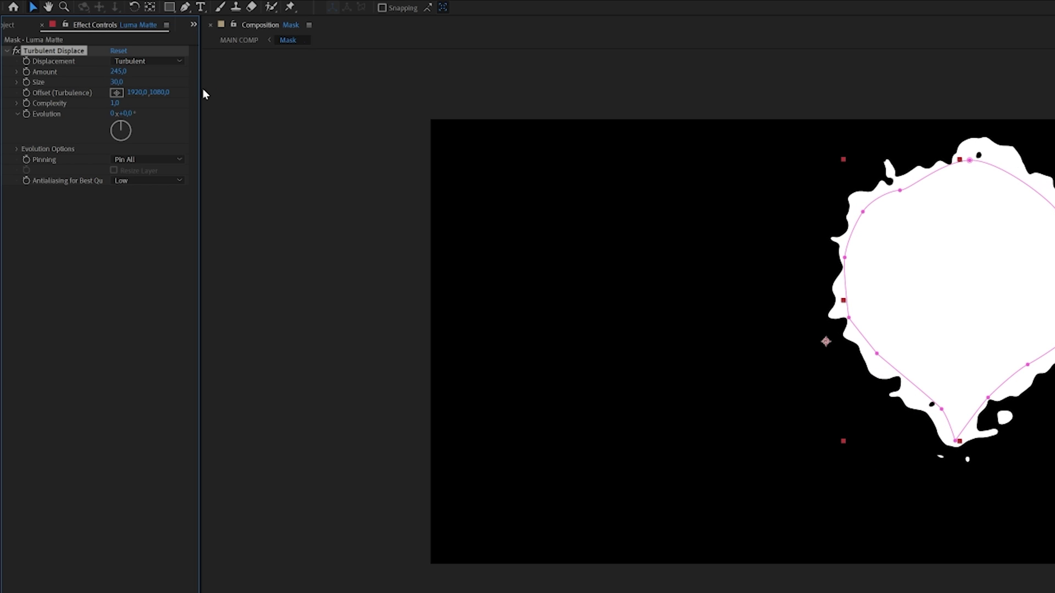
{"action": "left_click_drag", "start_coordinate": [114, 103], "coordinate": [390, 110]}
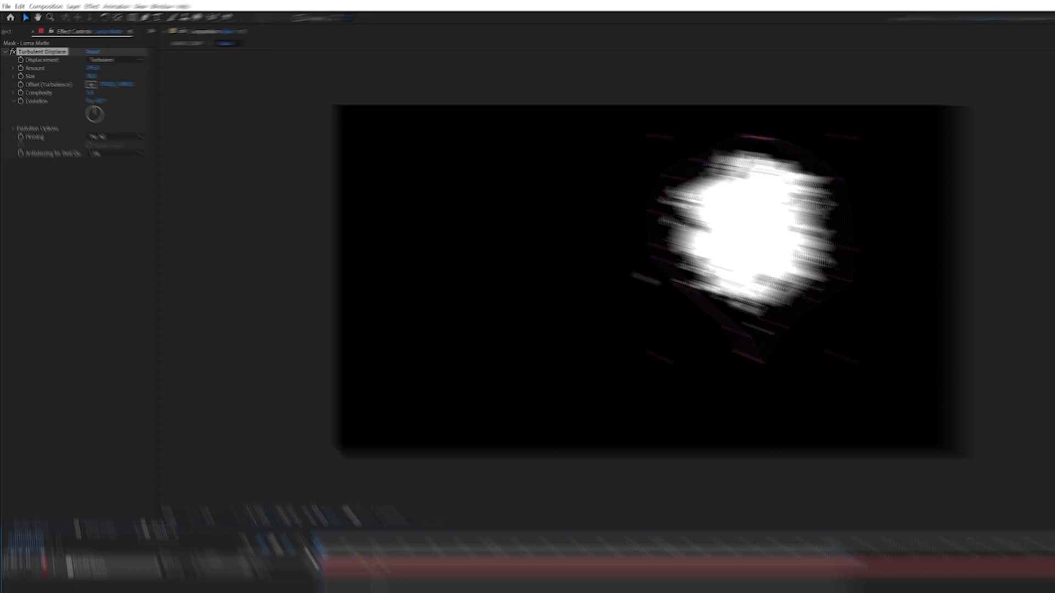
{"action": "mouse_move", "coordinate": [323, 476]}
{"action": "left_mouse_down"}
{"action": "mouse_move", "coordinate": [291, 485]}
{"action": "mouse_move", "coordinate": [317, 490]}
{"action": "left_mouse_up"}
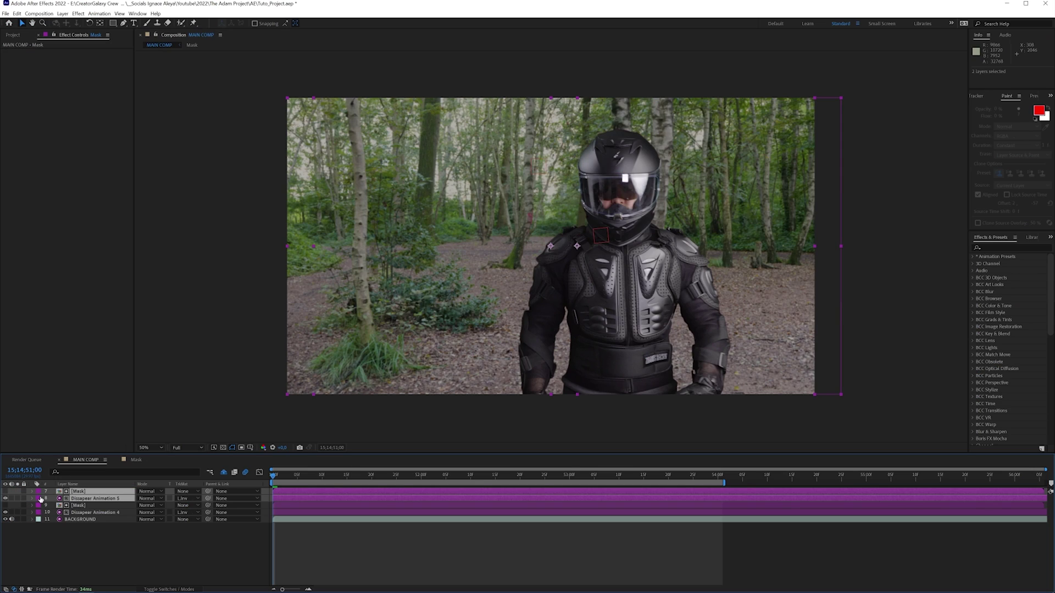
Change the label colour of the upper Mask and Dissapear Animation 5 layers to yellow
{"action": "left_click", "coordinate": [42, 499]}
{"action": "left_click", "coordinate": [64, 378]}
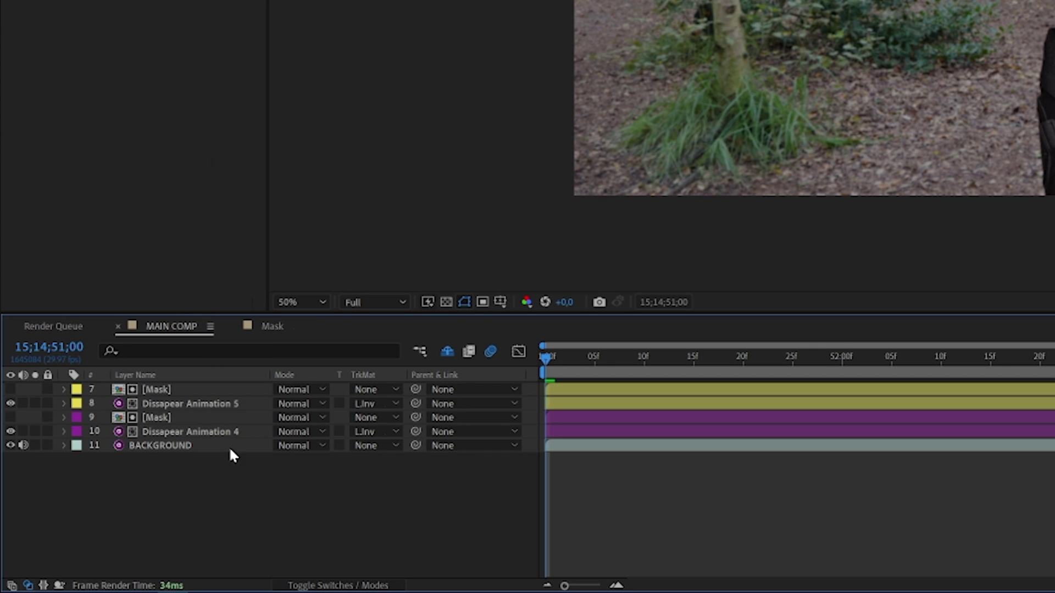
Select the lower Mask layer, go to 15;14;51;15 and move the layer up by about 132 px
{"action": "left_click", "coordinate": [187, 405]}
{"action": "left_click", "coordinate": [167, 420]}
{"action": "left_click", "coordinate": [168, 430]}
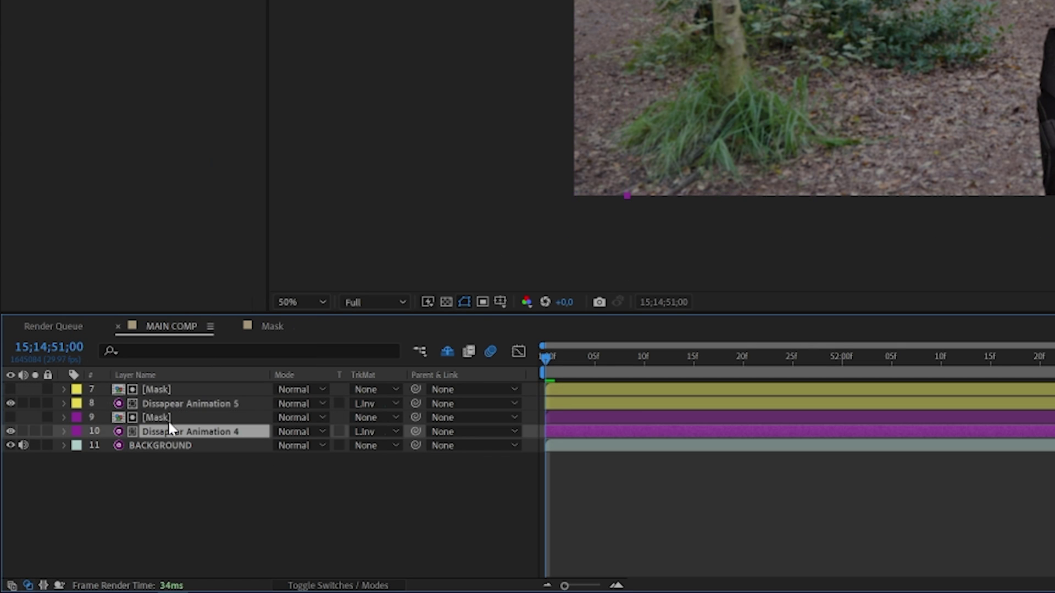
{"action": "left_click", "coordinate": [175, 421]}
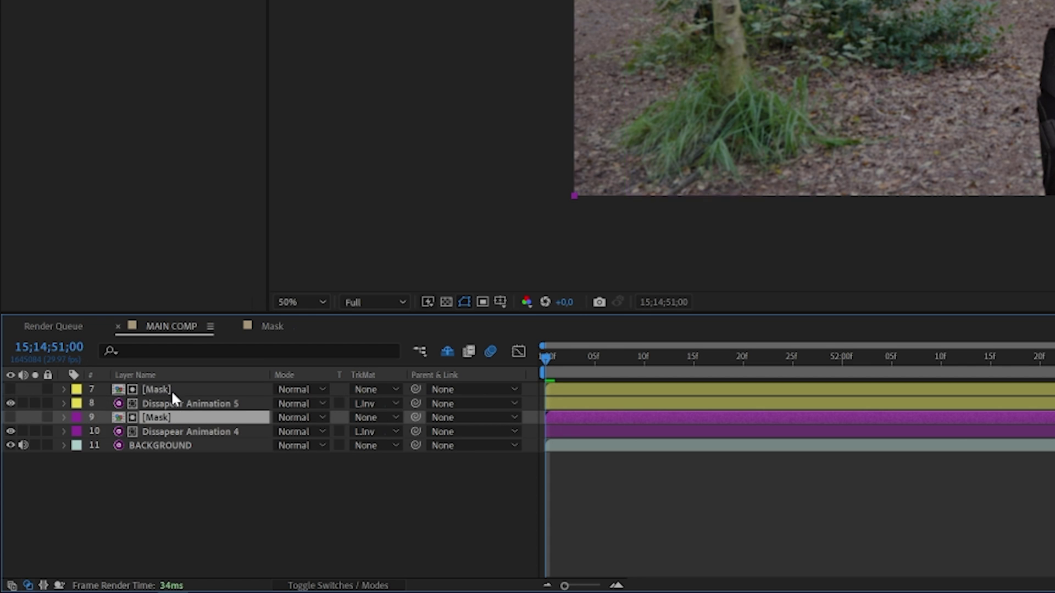
{"action": "left_click_drag", "start_coordinate": [594, 364], "coordinate": [693, 368]}
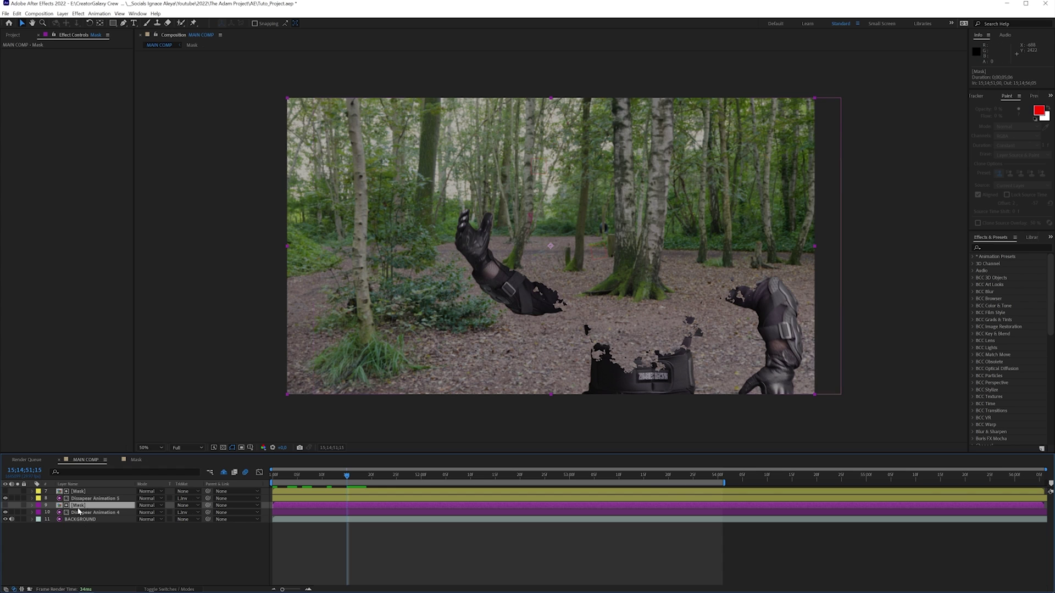
{"action": "left_click_drag", "start_coordinate": [605, 309], "coordinate": [603, 296]}
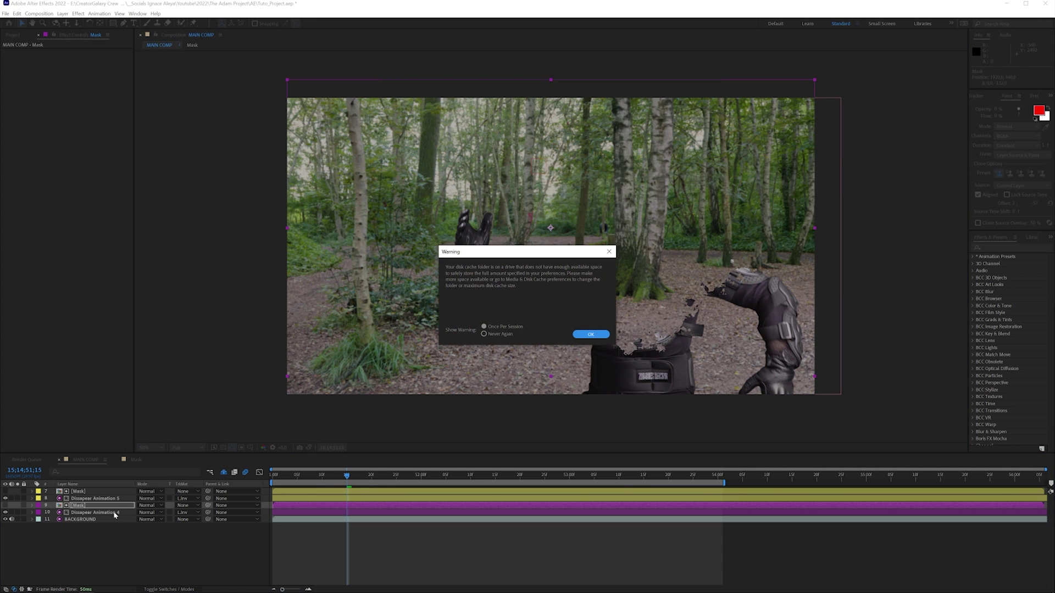
{"action": "left_click", "coordinate": [579, 336]}
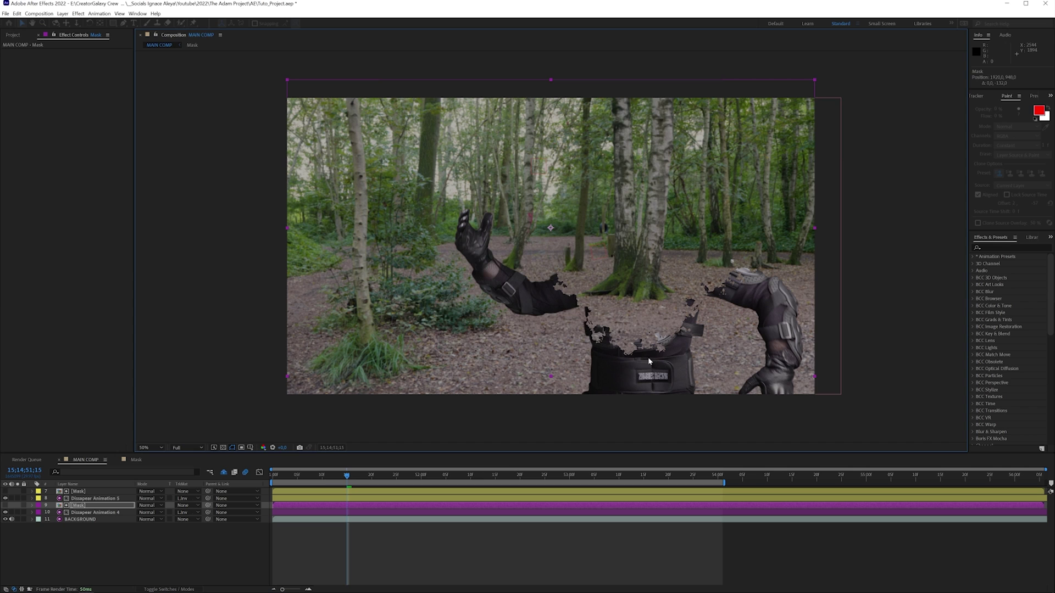
Add a second Curves effect to the Dissapear Animation 4 layer and pull its RGB white point far down to darken it
{"action": "left_click", "coordinate": [95, 513]}
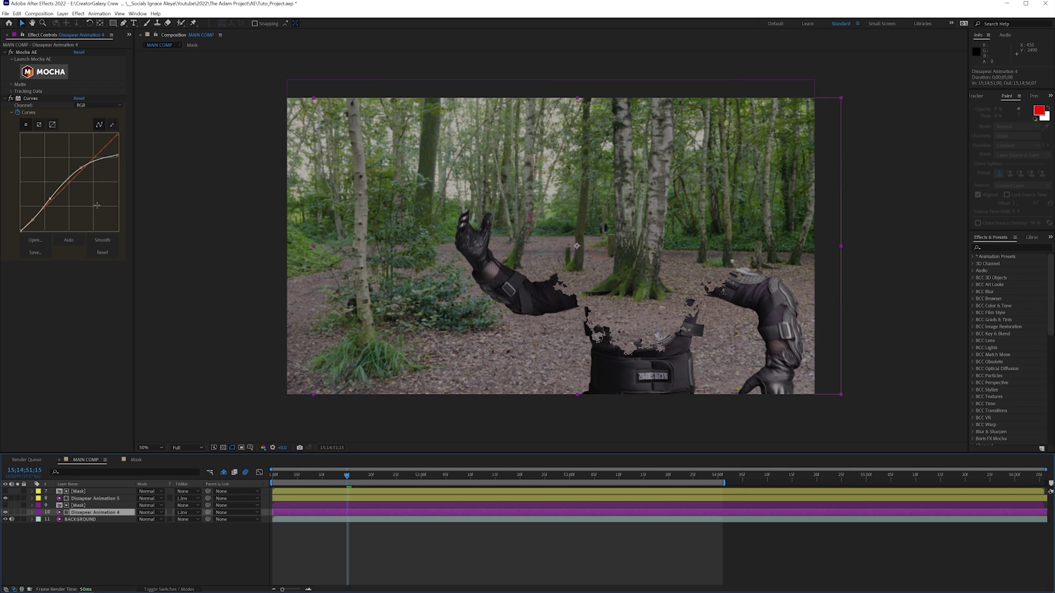
{"action": "key", "text": "ctrl+space"}
{"action": "type", "text": "cur"}
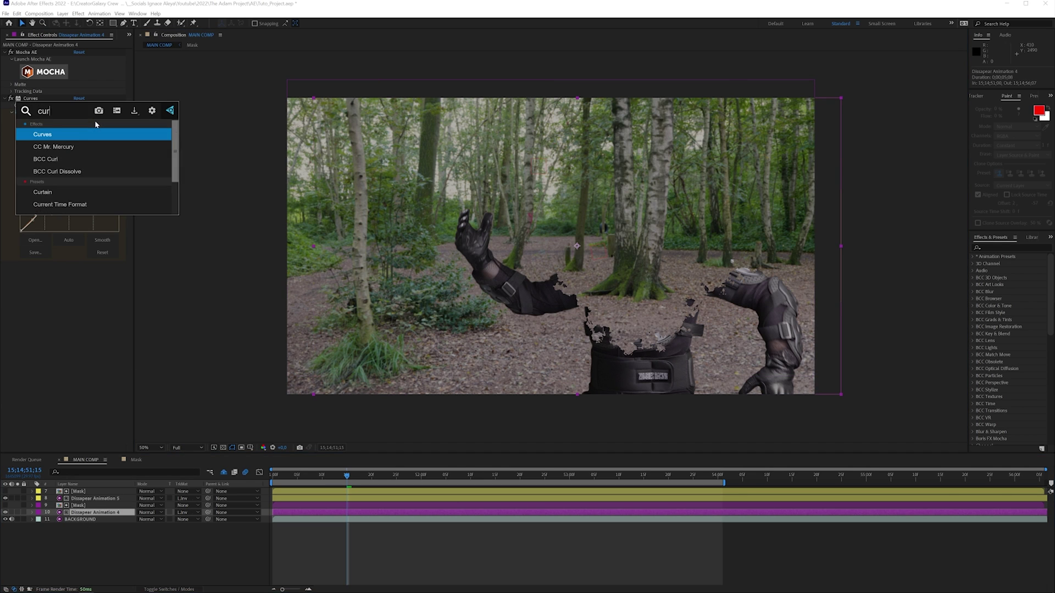
{"action": "key", "text": "Return"}
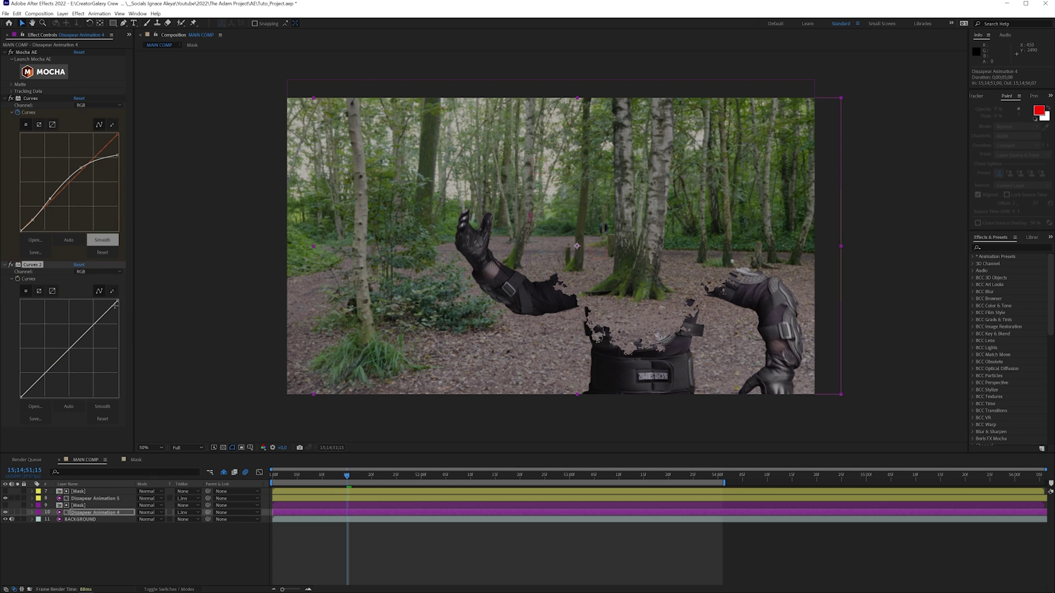
{"action": "left_click_drag", "start_coordinate": [118, 301], "coordinate": [141, 374]}
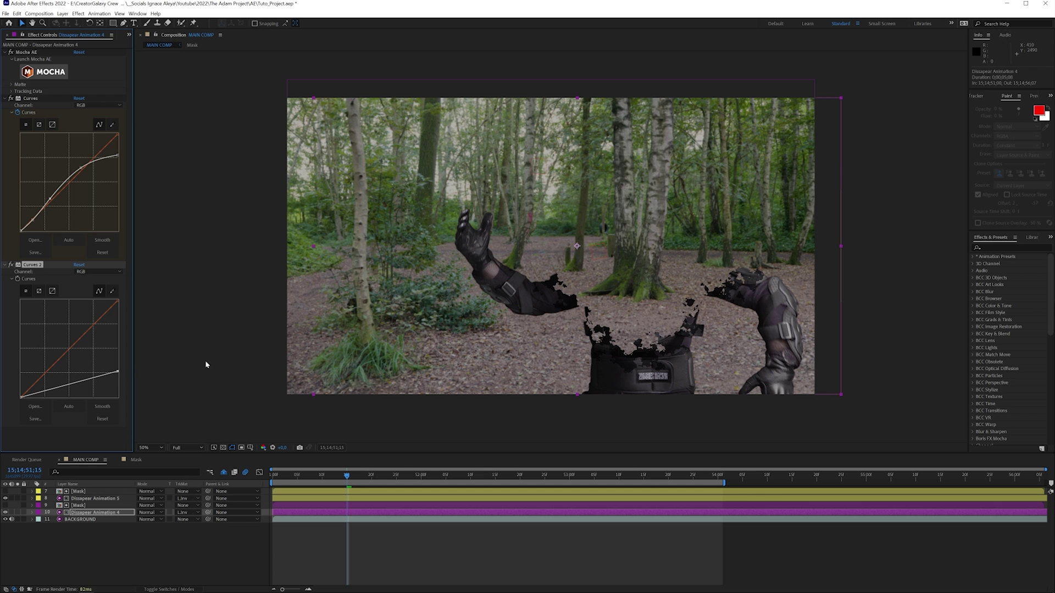
Raise the black point of the Blue channel in the Curves 2 effect to give the darkened edge a dark blue tint
{"action": "key", "text": "period"}
{"action": "key", "text": "period"}
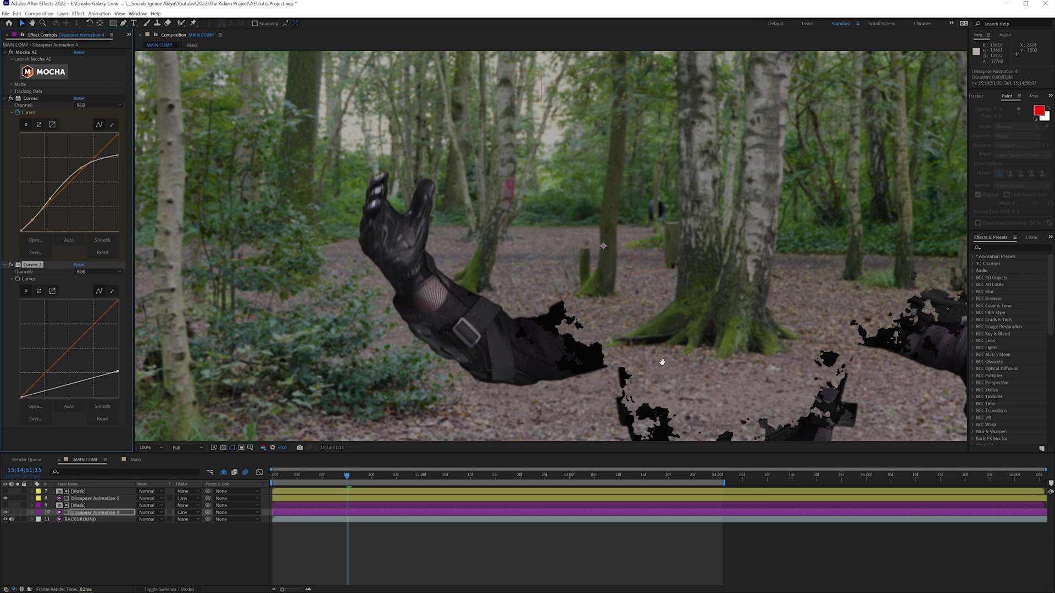
{"action": "left_click_drag", "start_coordinate": [658, 359], "coordinate": [397, 189]}
{"action": "left_click_drag", "start_coordinate": [507, 300], "coordinate": [495, 288]}
{"action": "scroll", "coordinate": [496, 292], "scroll_direction": "up", "scroll_amount": 1}
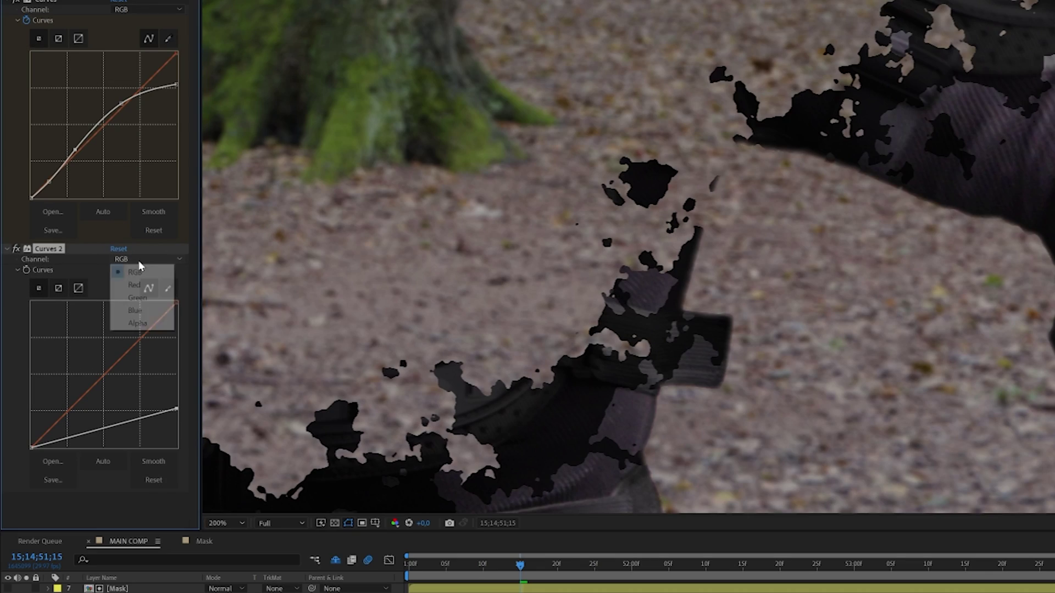
{"action": "left_click", "coordinate": [94, 272]}
{"action": "left_click", "coordinate": [90, 305]}
{"action": "left_click_drag", "start_coordinate": [32, 447], "coordinate": [906, 23]}
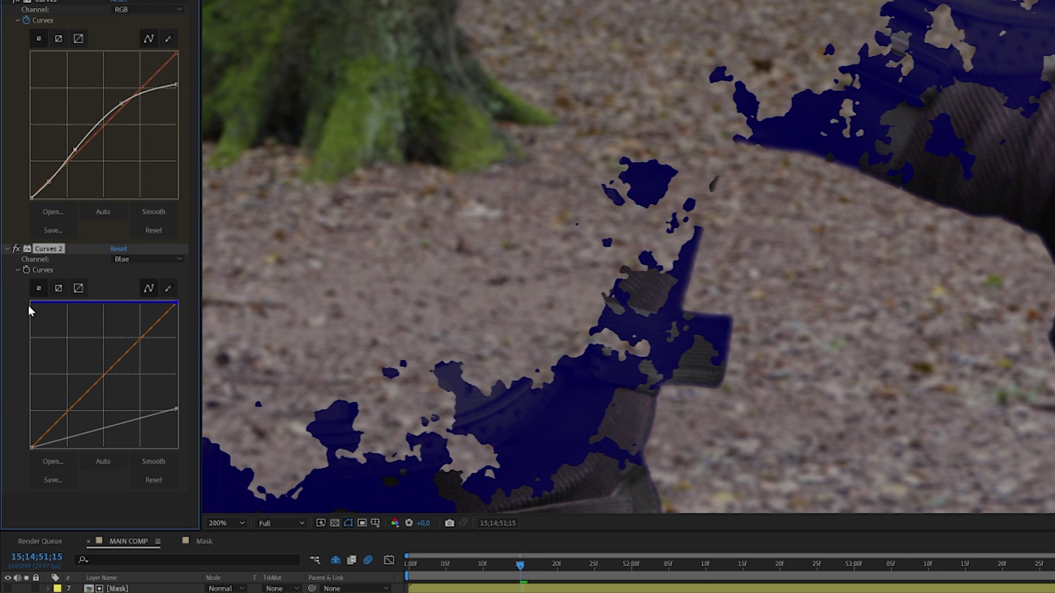
{"action": "left_click_drag", "start_coordinate": [30, 301], "coordinate": [18, 407]}
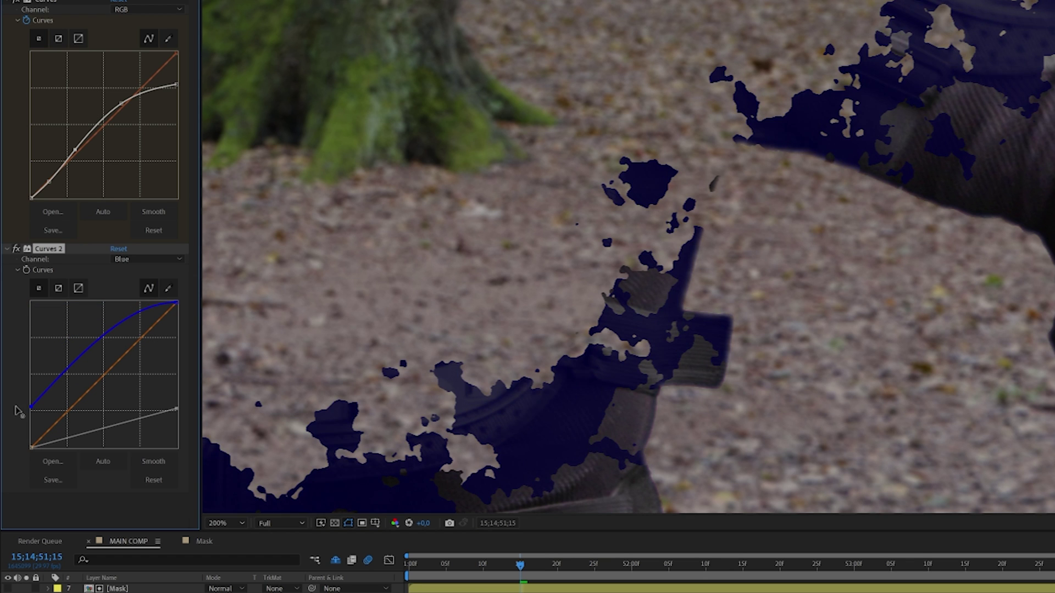
{"action": "scroll", "coordinate": [498, 339], "scroll_direction": "down", "scroll_amount": 1}
{"action": "scroll", "coordinate": [523, 235], "scroll_direction": "down", "scroll_amount": 2}
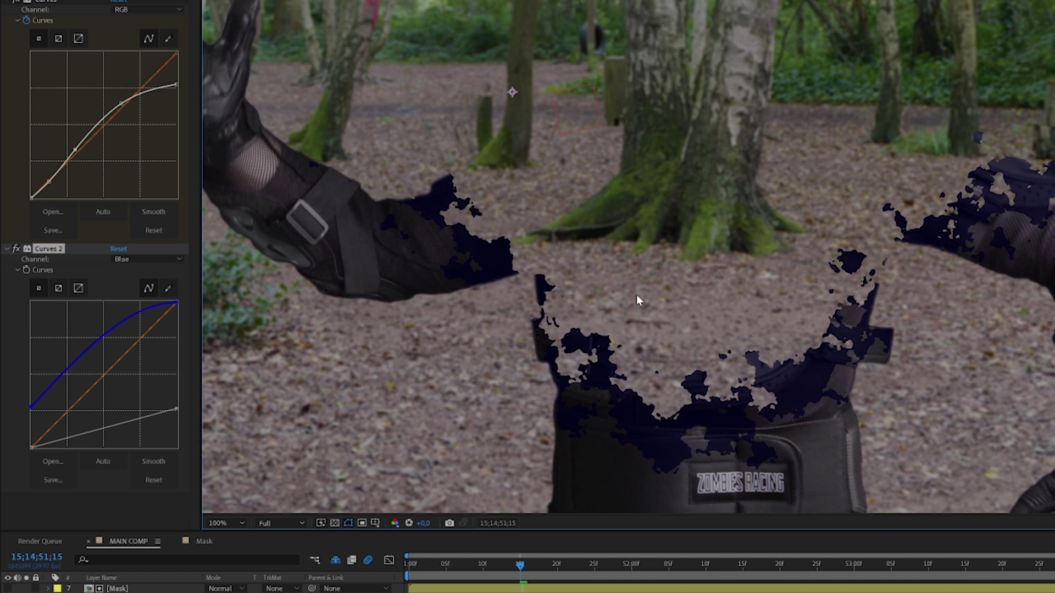
Duplicate the Mask composition in the project and rename the copy Ring
{"action": "left_click", "coordinate": [117, 589]}
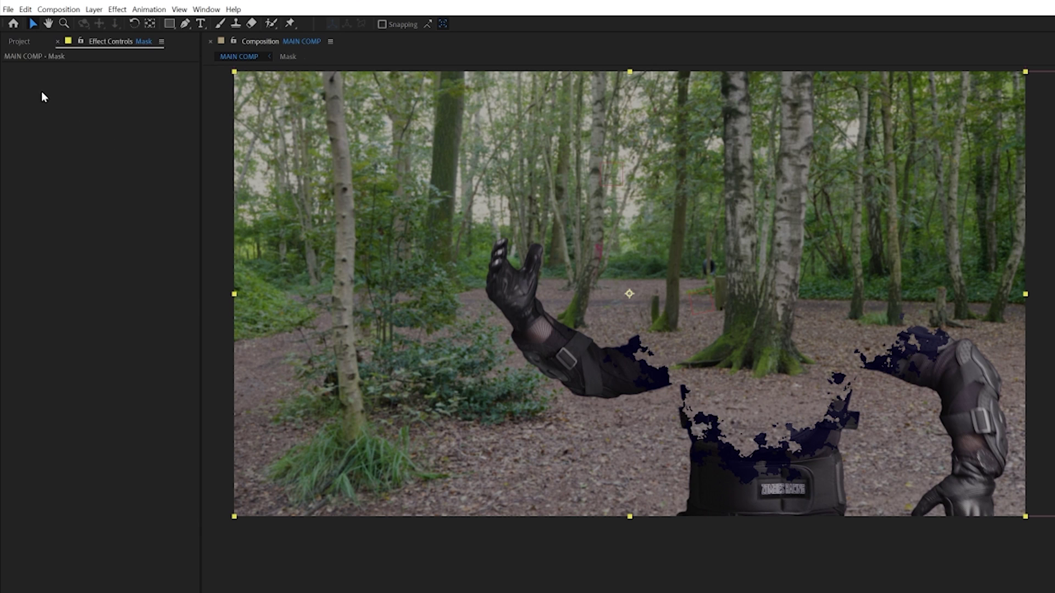
{"action": "left_click", "coordinate": [19, 42]}
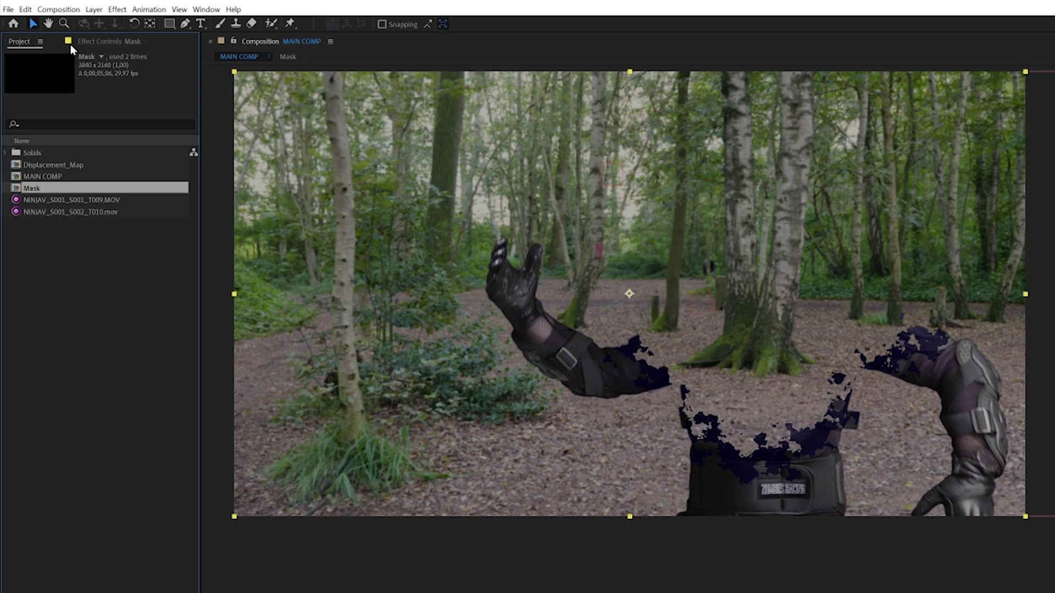
{"action": "left_click", "coordinate": [26, 9]}
{"action": "left_click", "coordinate": [44, 153]}
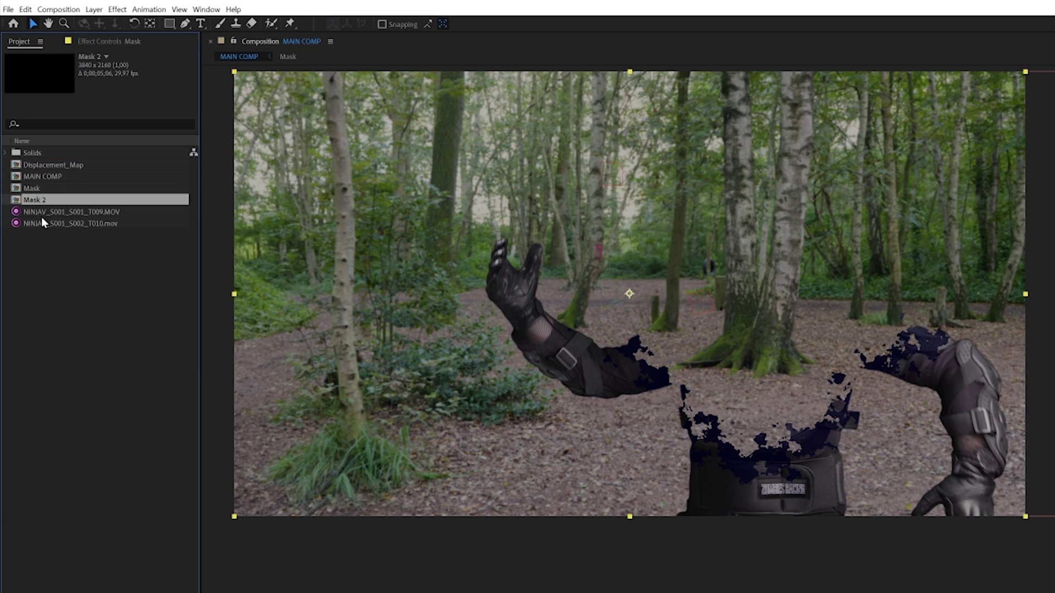
{"action": "key", "text": "Return"}
{"action": "type", "text": "Ring"}
{"action": "key", "text": "Return"}
Open the Ring composition and replace its Luma Matte layer with the Mask composition
{"action": "double_click", "coordinate": [31, 201]}
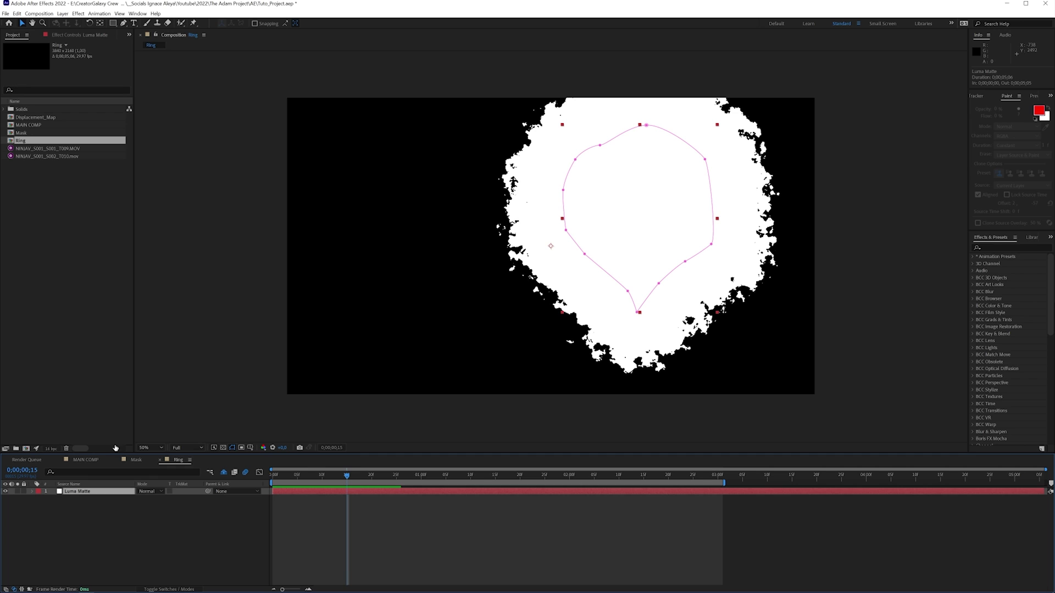
{"action": "left_click", "coordinate": [27, 134]}
{"action": "left_click_drag", "start_coordinate": [33, 134], "coordinate": [83, 494]}
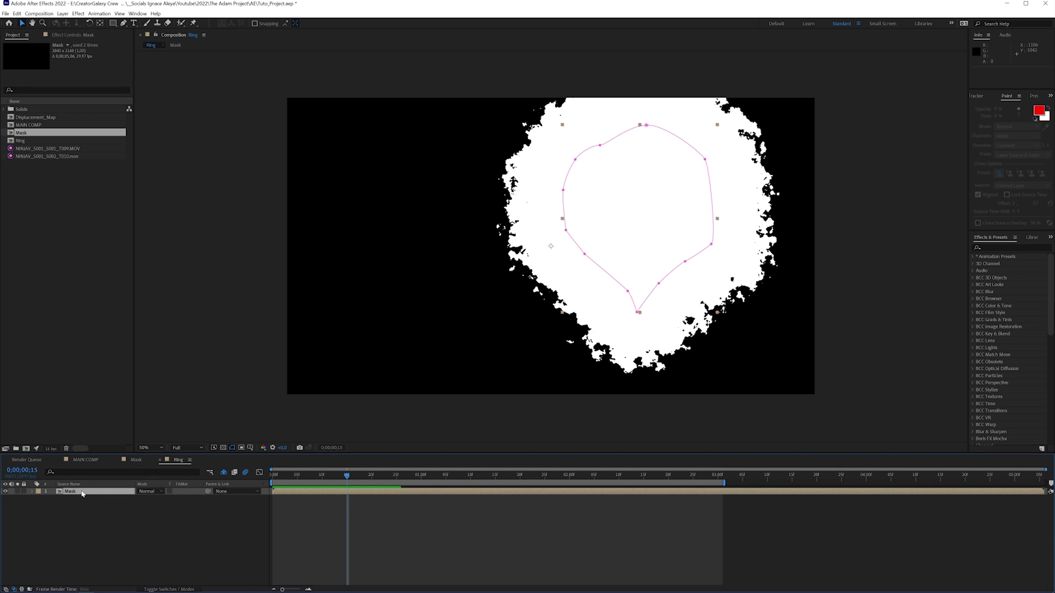
Duplicate the Mask layer in Ring, set the lower one to Luma Inverted matte and offset the upper one by one frame
{"action": "left_click_drag", "start_coordinate": [347, 476], "coordinate": [239, 494]}
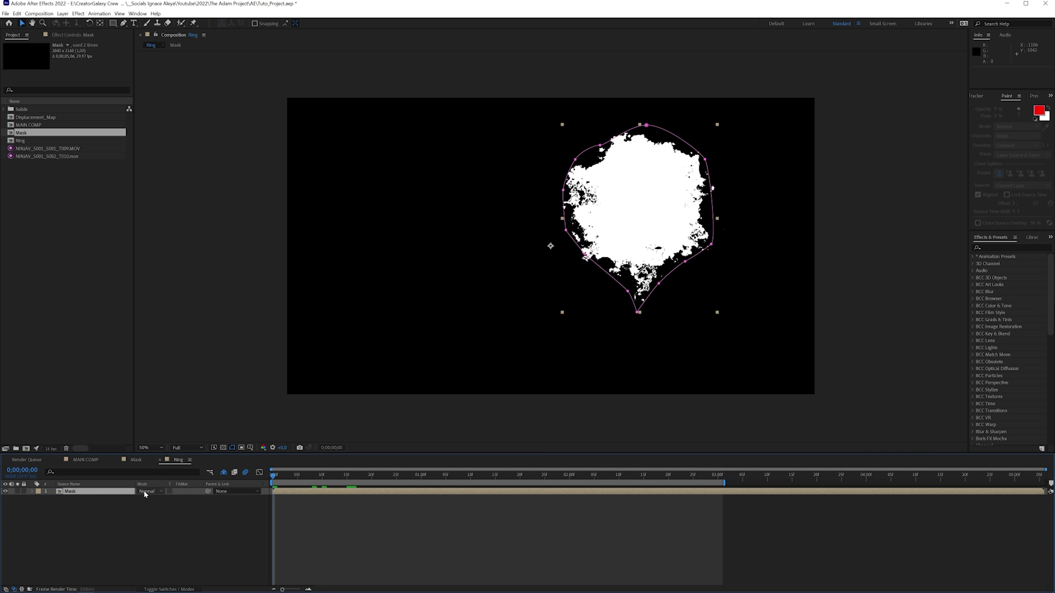
{"action": "left_click", "coordinate": [118, 494]}
{"action": "key", "text": "k"}
{"action": "key", "text": "ctrl+d"}
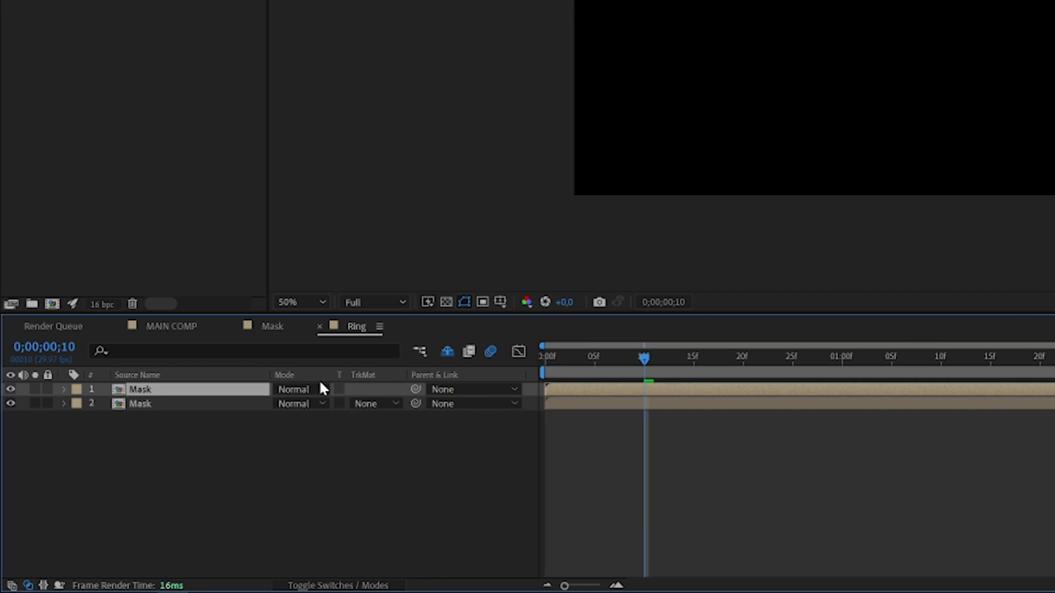
{"action": "left_click", "coordinate": [195, 499]}
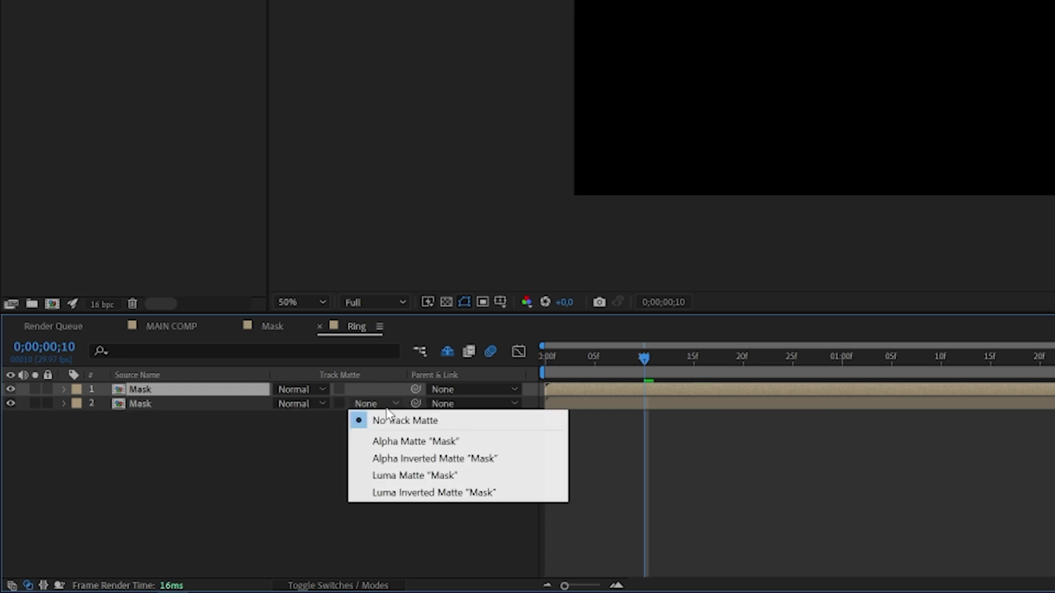
{"action": "left_click", "coordinate": [413, 494]}
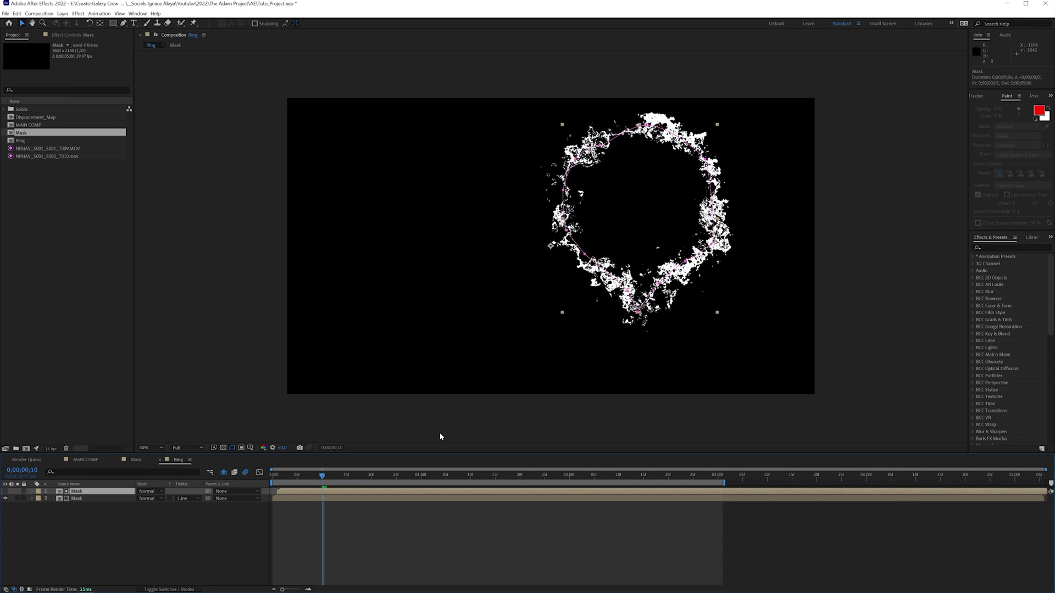
{"action": "left_click_drag", "start_coordinate": [322, 476], "coordinate": [372, 476]}
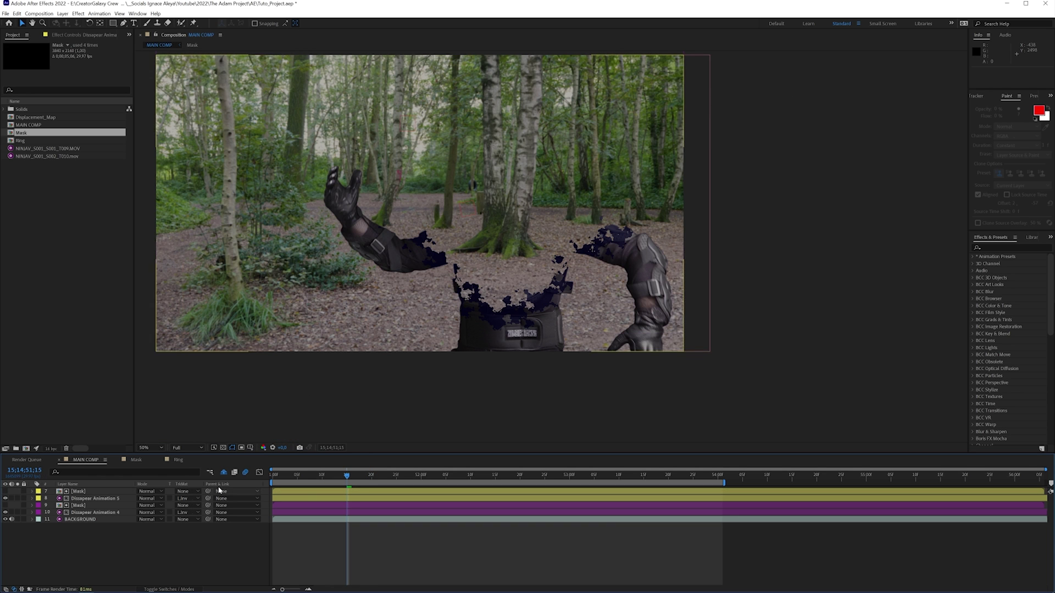
Add the Ring composition to MAIN COMP above the upper Mask layer and place a duplicate of Dissapear Animation 4 directly above it
{"action": "left_click_drag", "start_coordinate": [25, 143], "coordinate": [81, 493]}
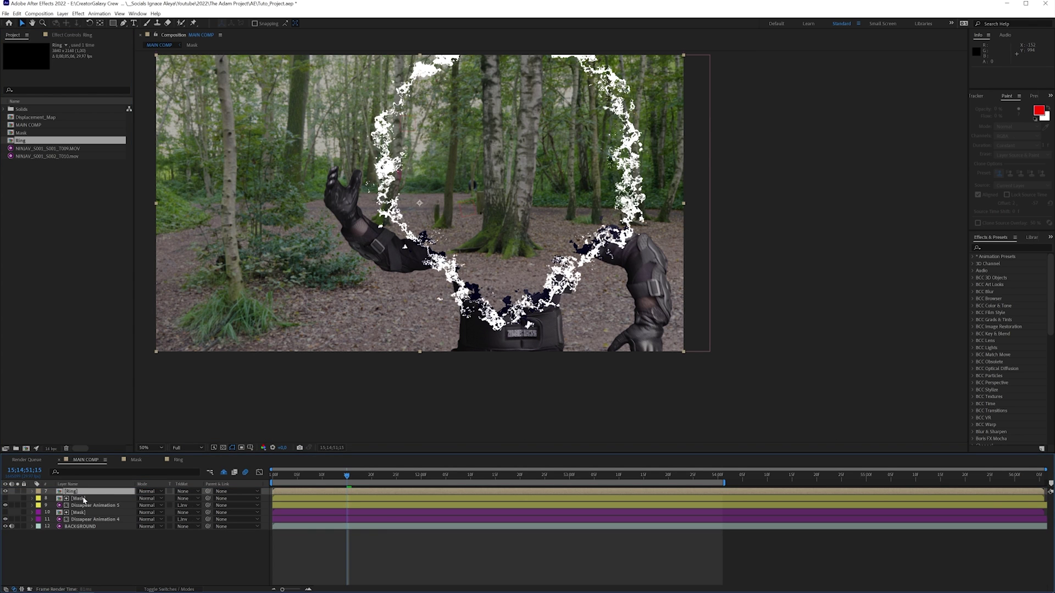
{"action": "left_click", "coordinate": [93, 518]}
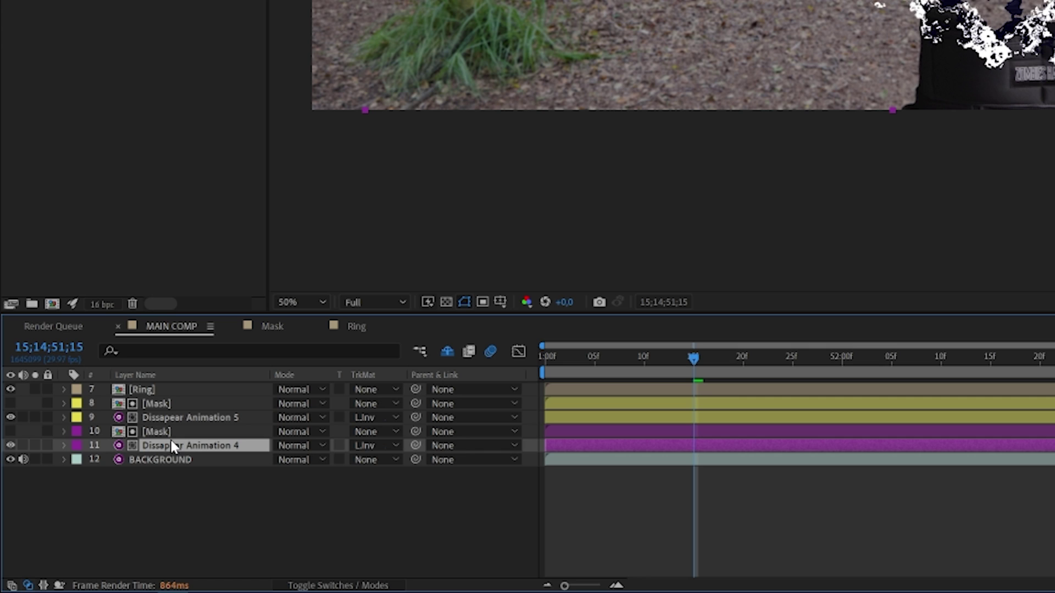
{"action": "key", "text": "ctrl+d"}
{"action": "left_click_drag", "start_coordinate": [170, 437], "coordinate": [200, 386]}
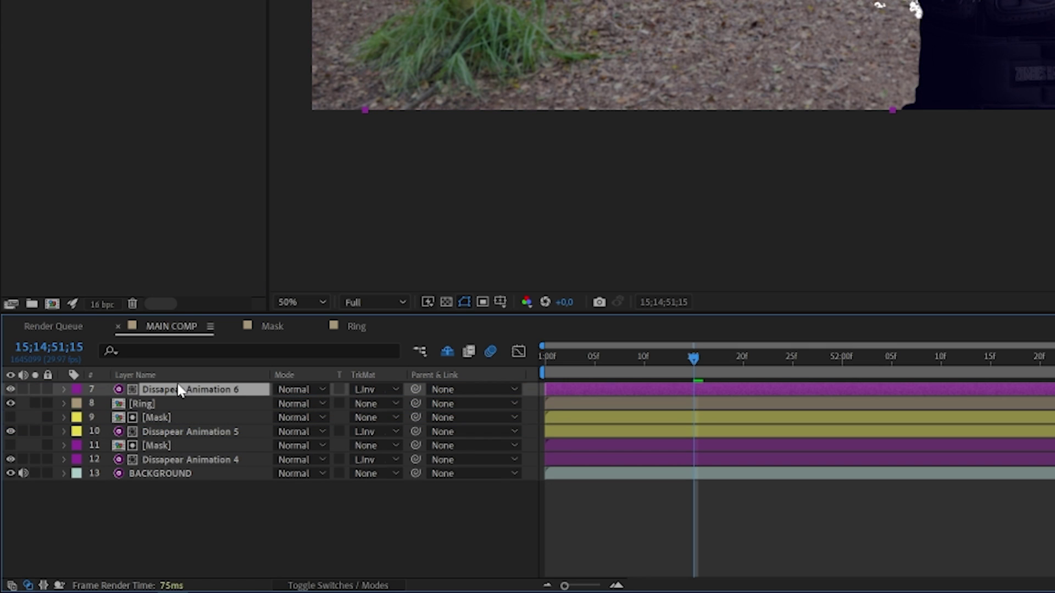
Remove the track matte from Dissapear Animation 6 and set the Ring layer to Alpha Matte "Dissapear Animation 6"
{"action": "left_click", "coordinate": [364, 388]}
{"action": "left_click", "coordinate": [377, 407]}
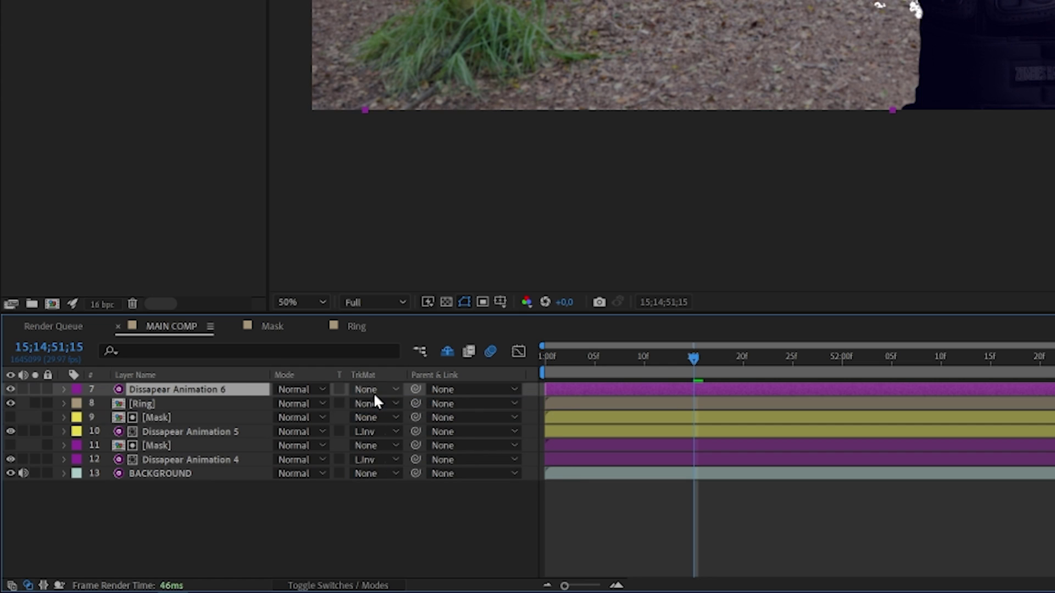
{"action": "left_click", "coordinate": [200, 403]}
{"action": "left_click", "coordinate": [383, 407]}
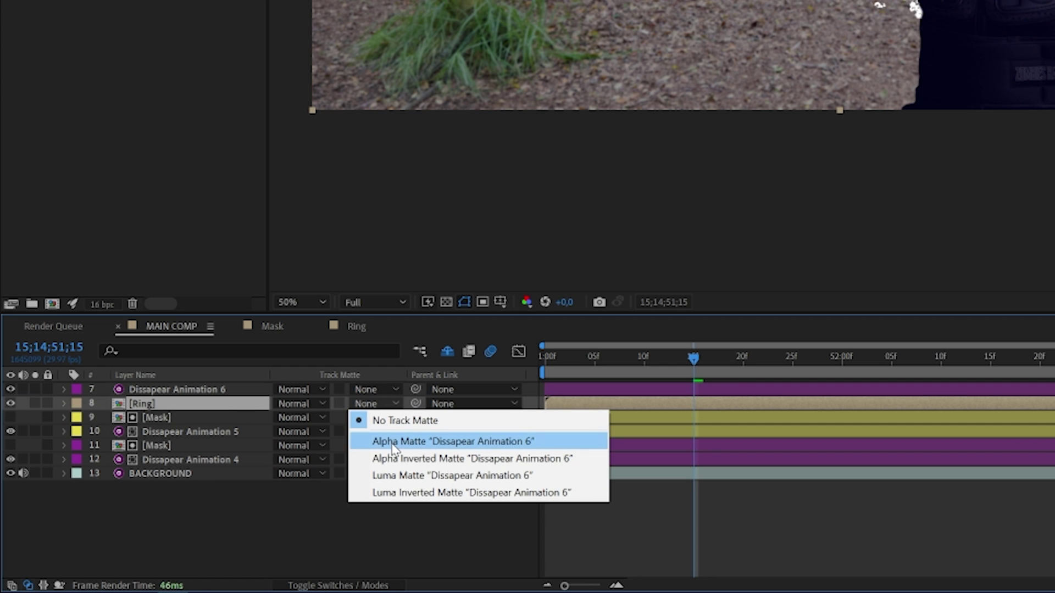
{"action": "left_click", "coordinate": [379, 439]}
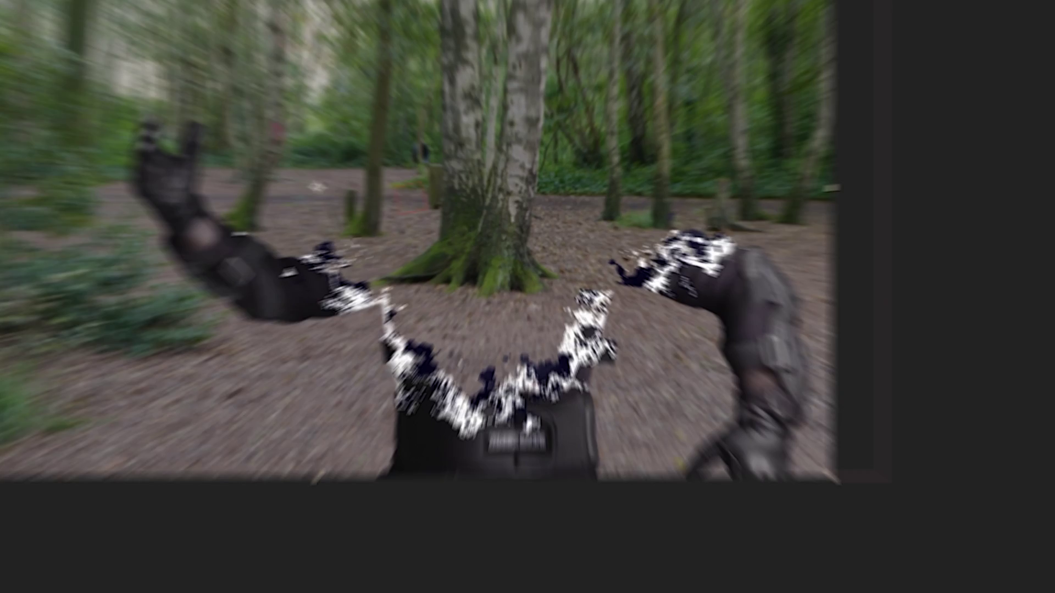
Apply the Fractal Noise effect to the Ring layer
{"action": "key", "text": "ctrl+space"}
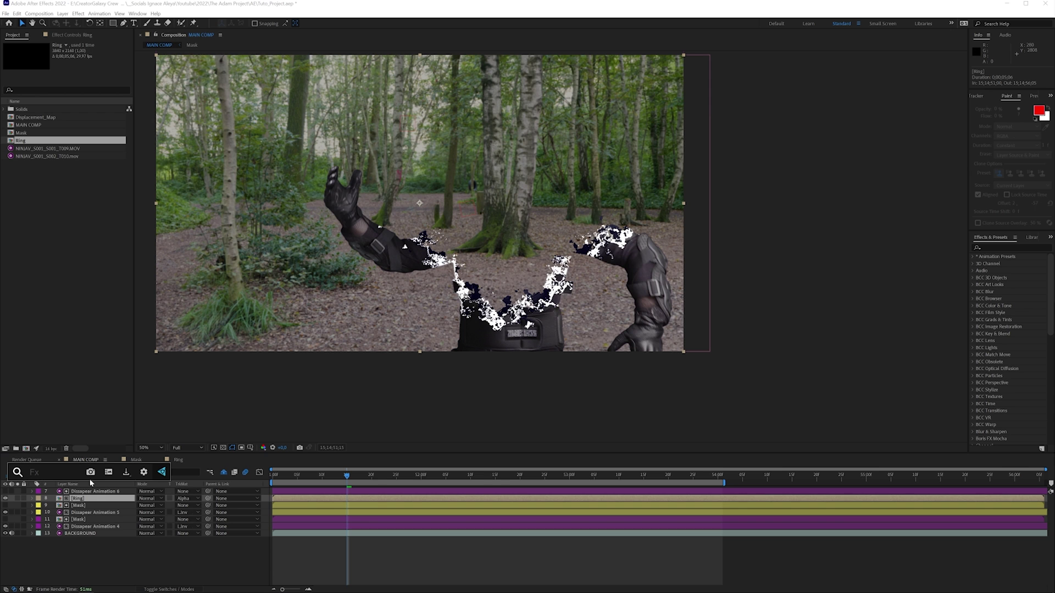
{"action": "type", "text": "fra"}
{"action": "key", "text": "Down"}
{"action": "key", "text": "Return"}
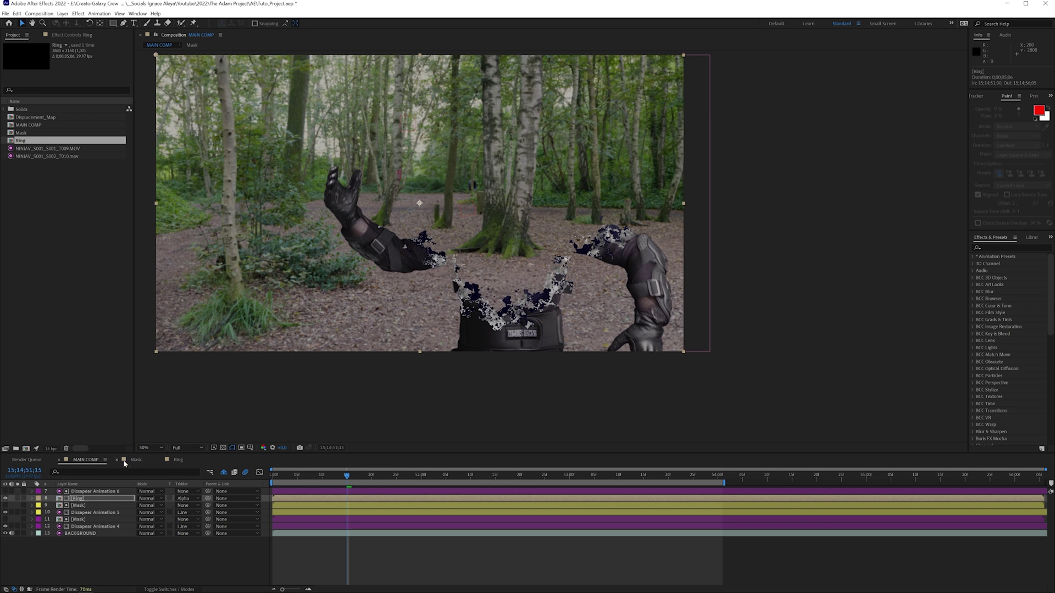
Set the Fractal Noise Contrast to 300 and drive its Evolution with an expression
{"action": "left_click", "coordinate": [71, 37]}
{"action": "scroll", "coordinate": [516, 313], "scroll_direction": "up", "scroll_amount": 1}
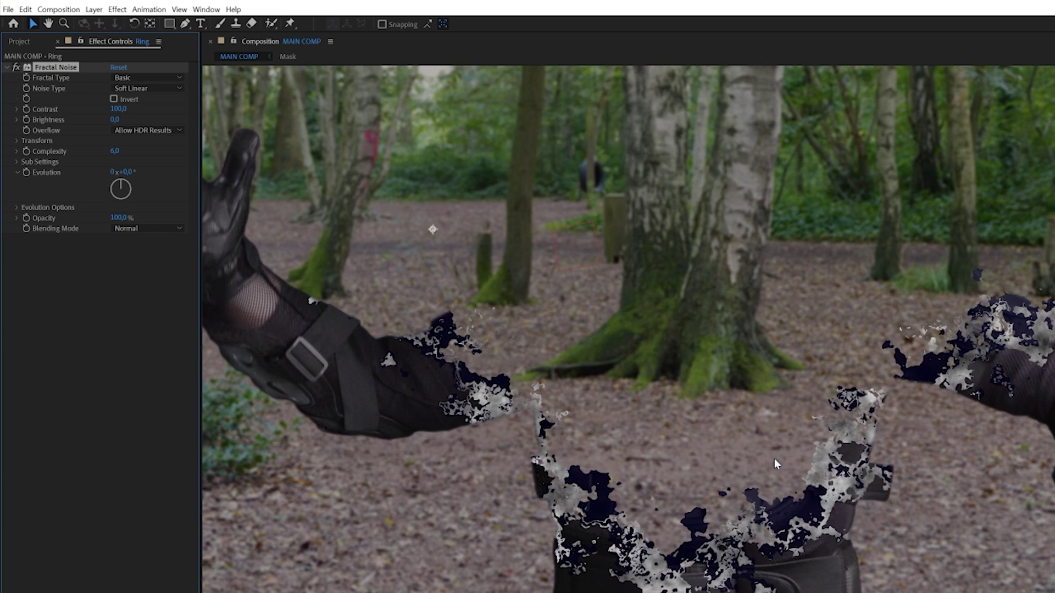
{"action": "left_click_drag", "start_coordinate": [568, 324], "coordinate": [553, 310]}
{"action": "key", "text": "v"}
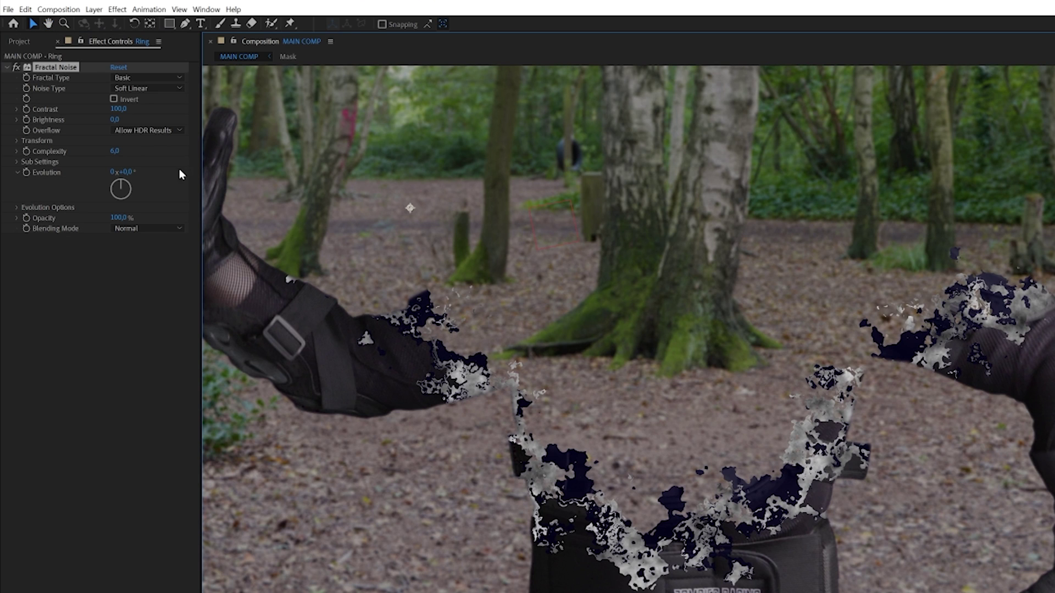
{"action": "left_click_drag", "start_coordinate": [144, 112], "coordinate": [255, 123]}
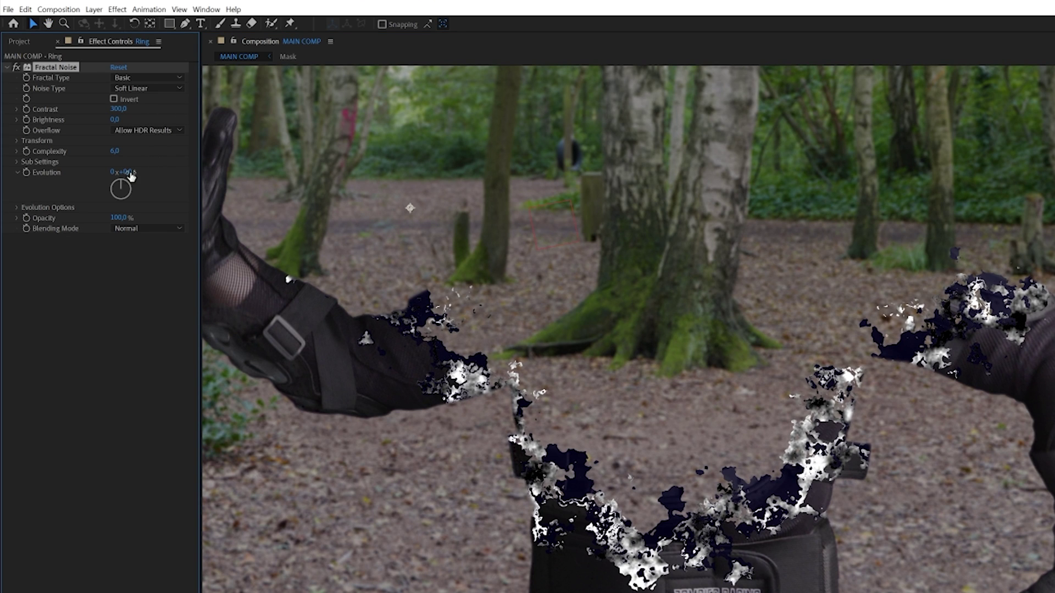
{"action": "left_click", "coordinate": [26, 172]}
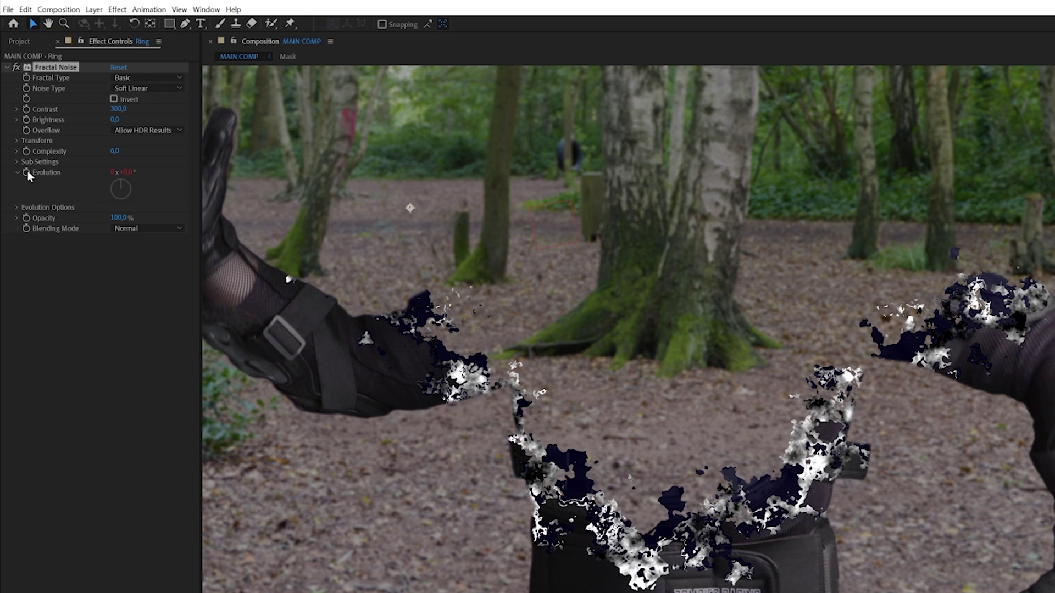
{"action": "key", "text": "KP_Enter"}
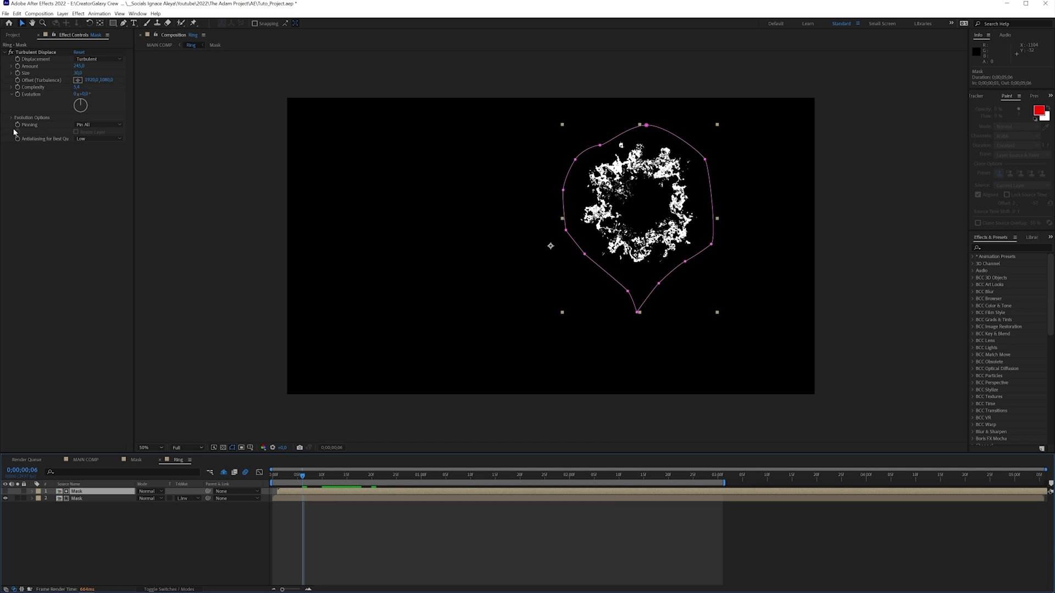
Add the expression time*150 to the Turbulent Displace Evolution of the upper Mask layer in Ring and preview the changing edge
{"action": "left_click", "coordinate": [19, 95], "text": "alt"}
{"action": "type", "text": "time*15"}
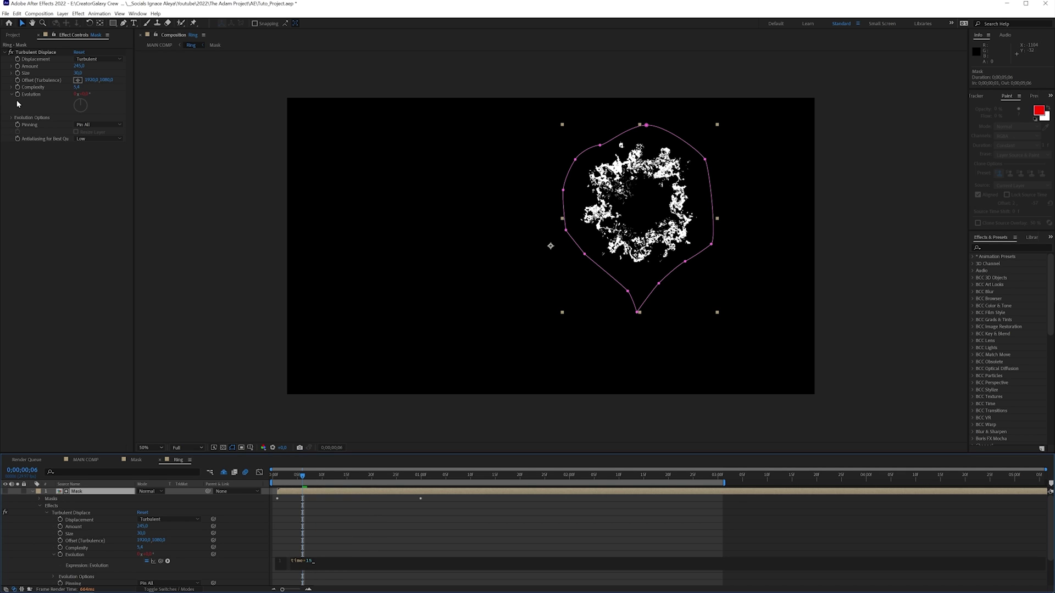
{"action": "type", "text": "0"}
{"action": "key", "text": "KP_Enter"}
{"action": "left_click_drag", "start_coordinate": [312, 481], "coordinate": [343, 482]}
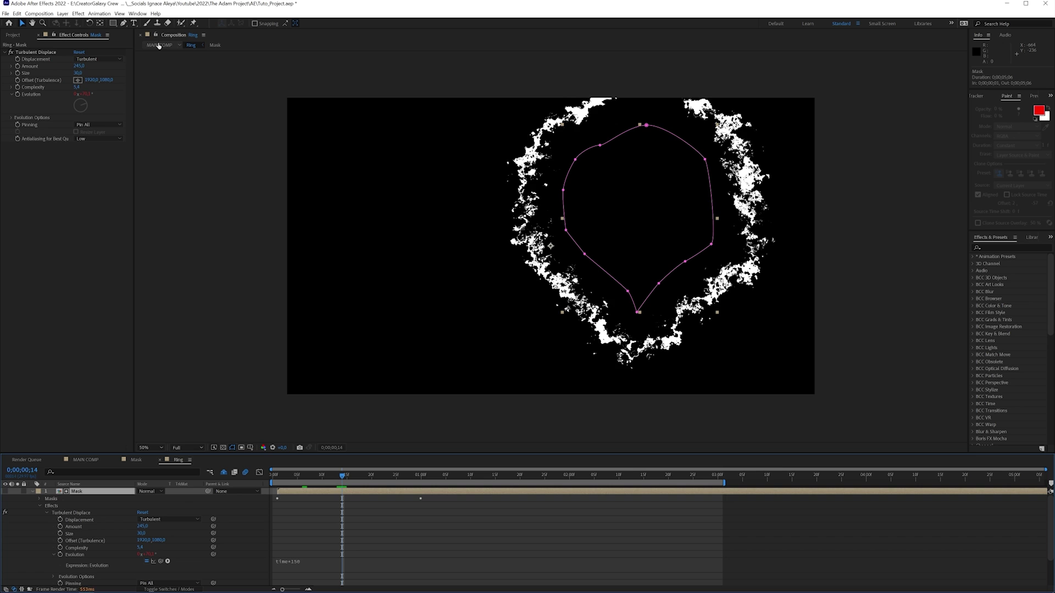
Return to MAIN COMP and apply the Tint effect to the Ring layer
{"action": "left_click", "coordinate": [159, 45]}
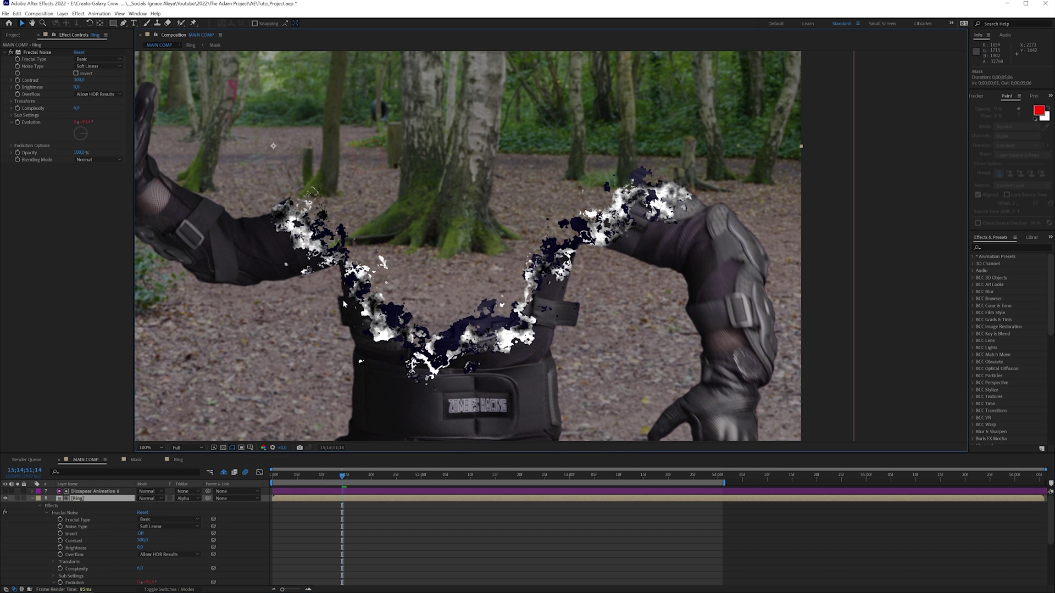
{"action": "key", "text": "comma"}
{"action": "key", "text": "comma"}
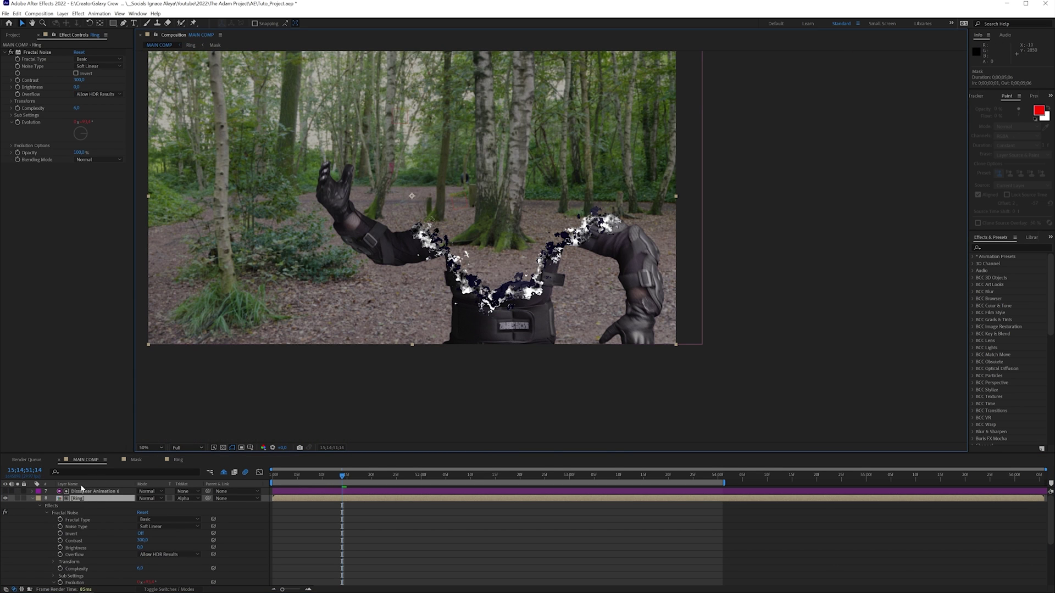
{"action": "left_click", "coordinate": [86, 499]}
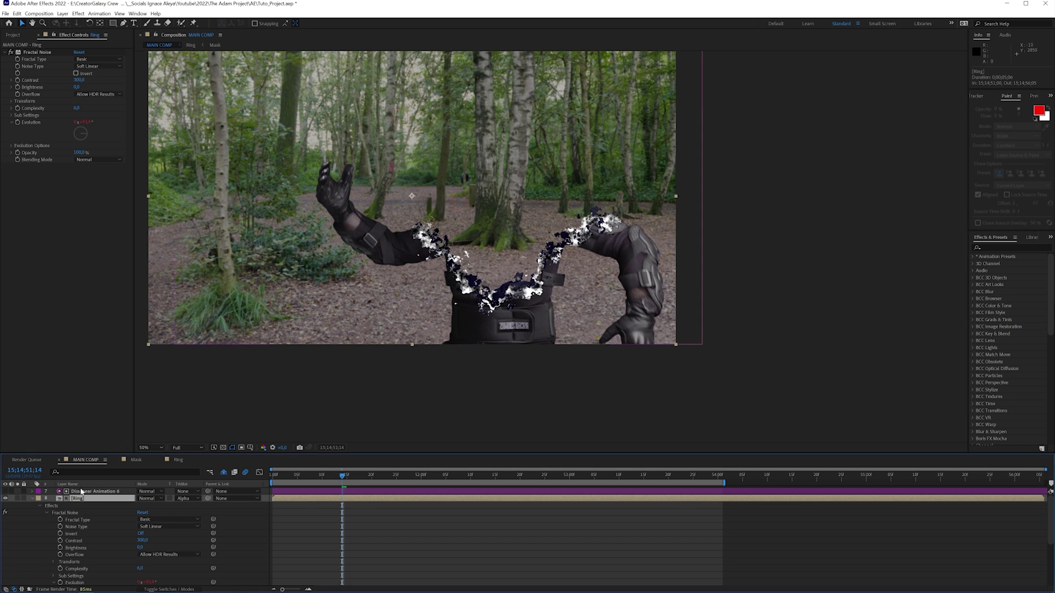
{"action": "key", "text": "ctrl+space"}
{"action": "type", "text": "tin"}
{"action": "key", "text": "Return"}
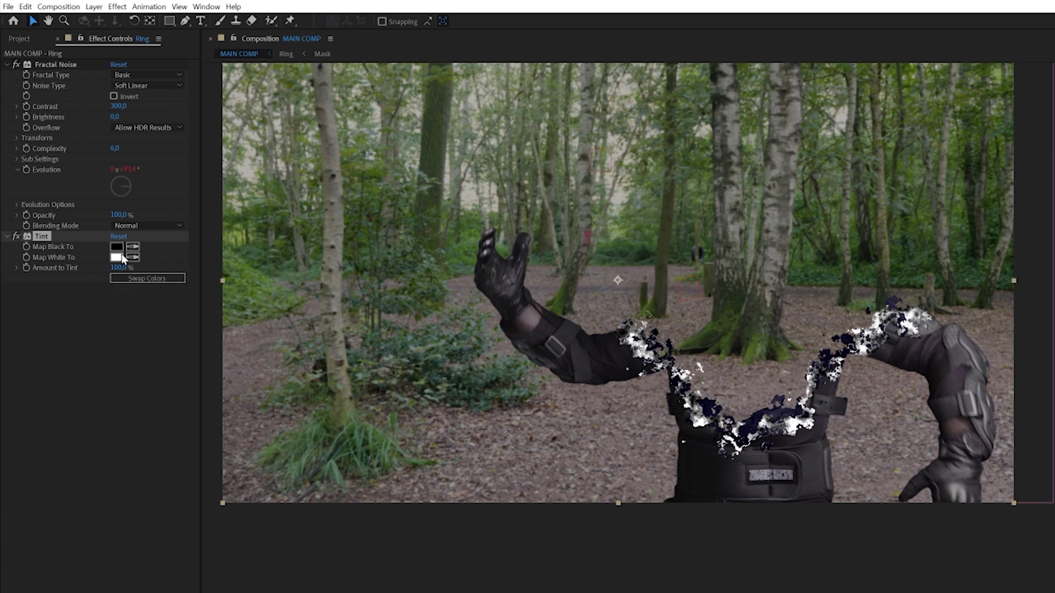
Set the Tint effect's Map White To colour to light blue
{"action": "left_click", "coordinate": [121, 257]}
{"action": "left_click", "coordinate": [337, 529]}
{"action": "left_click", "coordinate": [436, 470]}
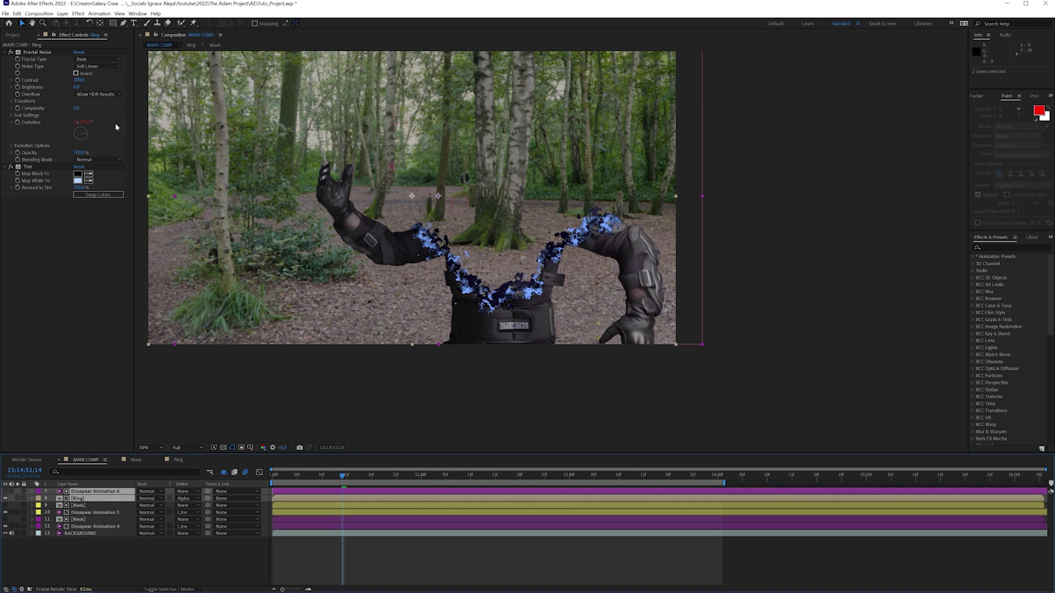
Pre-compose the Dissapear Animation 6 and Ring layers as Ring_Animation, moving all attributes into the new composition
{"action": "key", "text": "ctrl+shift+c"}
{"action": "type", "text": "Ring_Animati"}
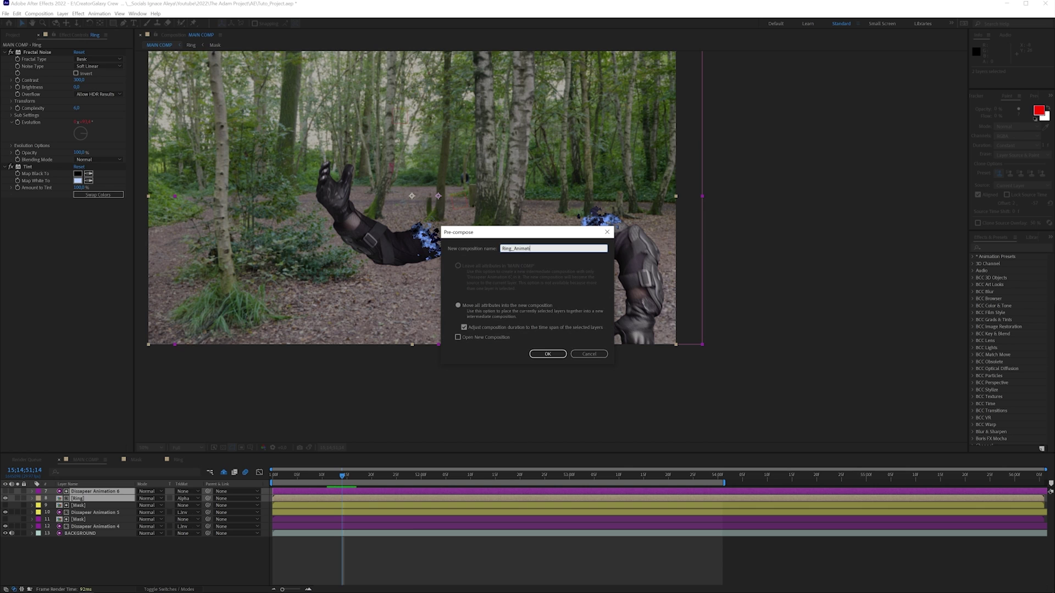
{"action": "type", "text": "on"}
{"action": "key", "text": "Return"}
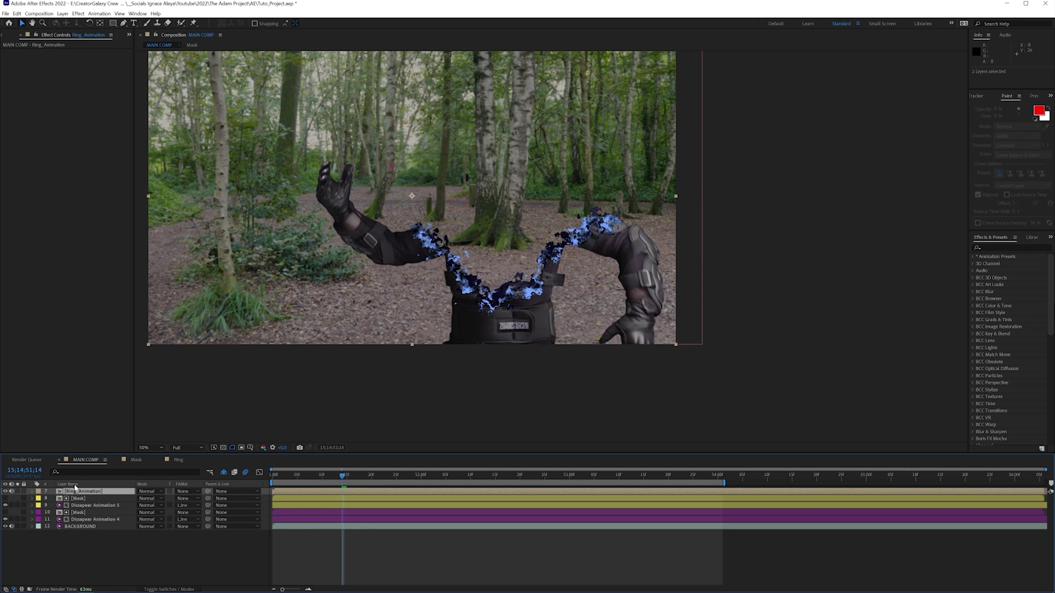
Apply the Solid Composite effect to the Ring_Animation layer
{"action": "key", "text": "ctrl+space"}
{"action": "type", "text": "sol"}
{"action": "key", "text": "Return"}
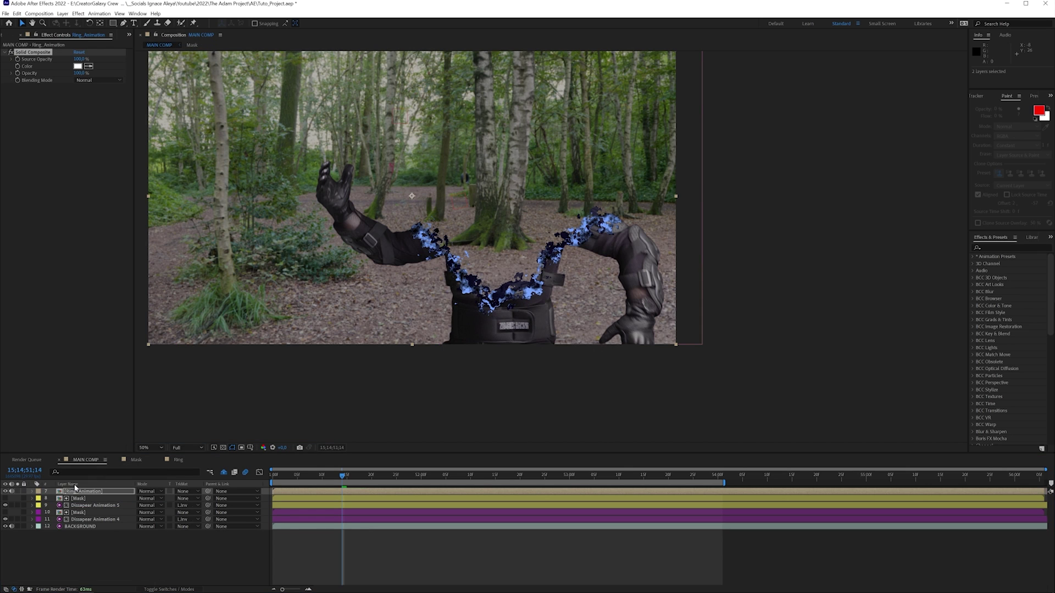
Set the Solid Composite colour on the Ring_Animation layer to black
{"action": "left_click", "coordinate": [78, 67]}
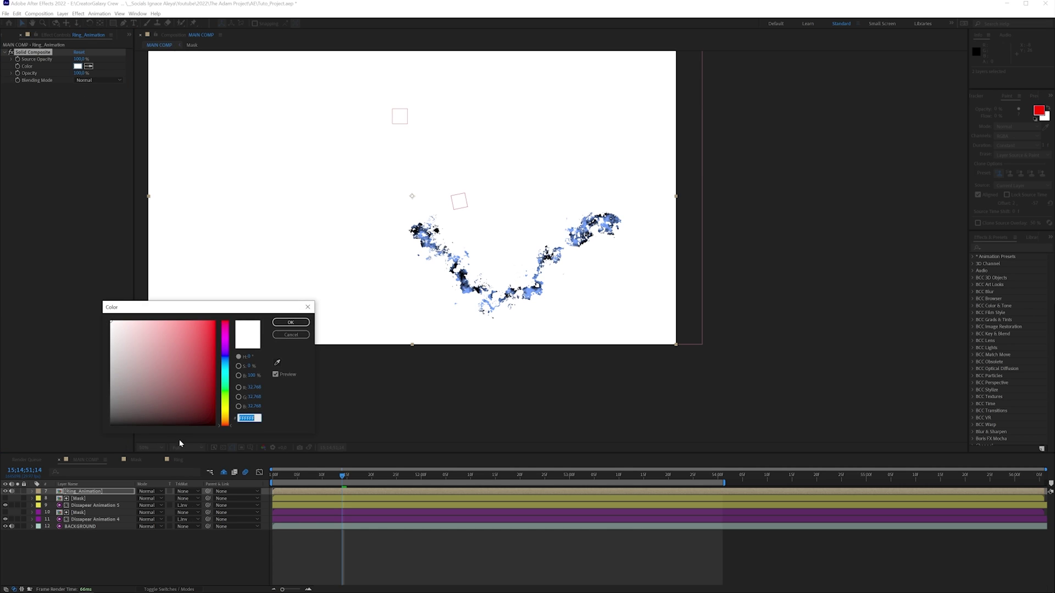
{"action": "left_click_drag", "start_coordinate": [150, 422], "coordinate": [101, 433]}
{"action": "key", "text": "Return"}
Apply the CG Perfect Glow V03 preset to the Ring_Animation layer and adjust the main glow's intensity and radius
{"action": "key", "text": "ctrl+space"}
{"action": "type", "text": "perfe"}
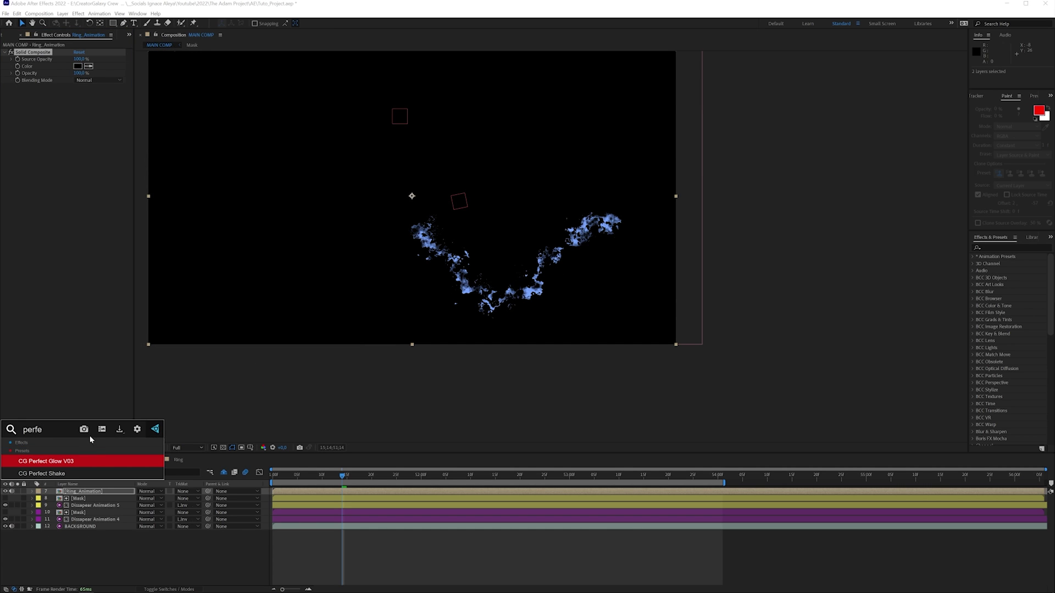
{"action": "left_click", "coordinate": [77, 462]}
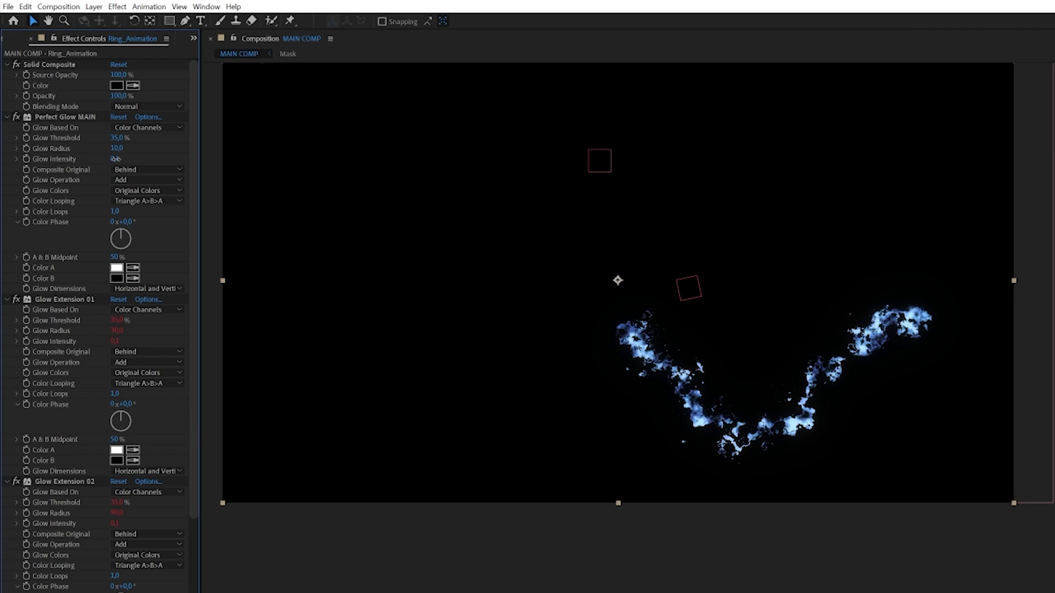
{"action": "mouse_move", "coordinate": [117, 159]}
{"action": "left_mouse_down"}
{"action": "mouse_move", "coordinate": [149, 153]}
{"action": "mouse_move", "coordinate": [127, 160]}
{"action": "left_mouse_up"}
{"action": "left_click", "coordinate": [117, 149]}
{"action": "left_click", "coordinate": [156, 155]}
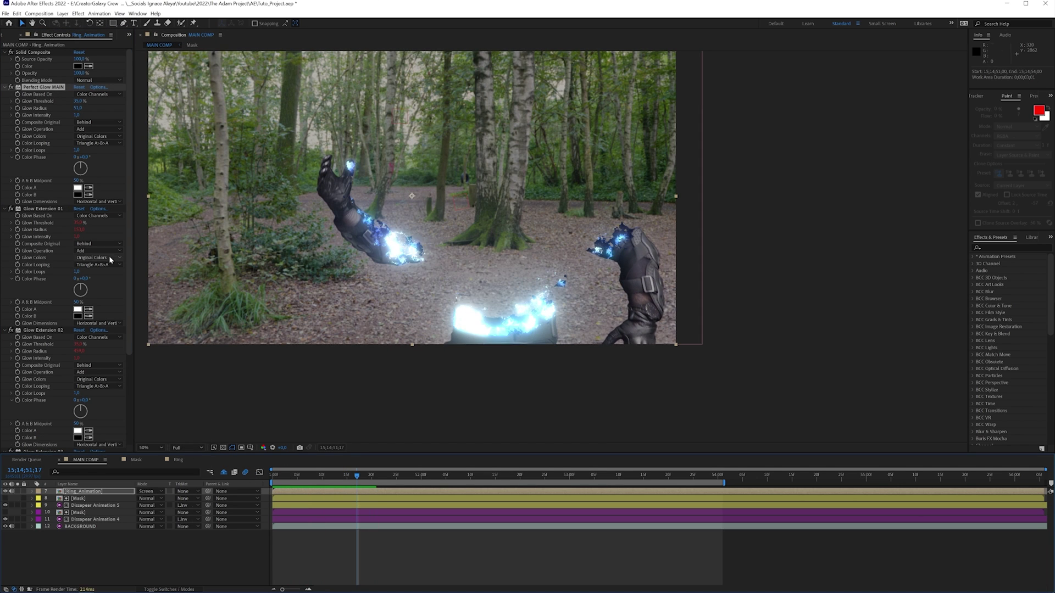
Import Tutorial_particles.mov and add it to MAIN COMP directly above the Ring_Animation layer
{"action": "key", "text": "ctrl+0"}
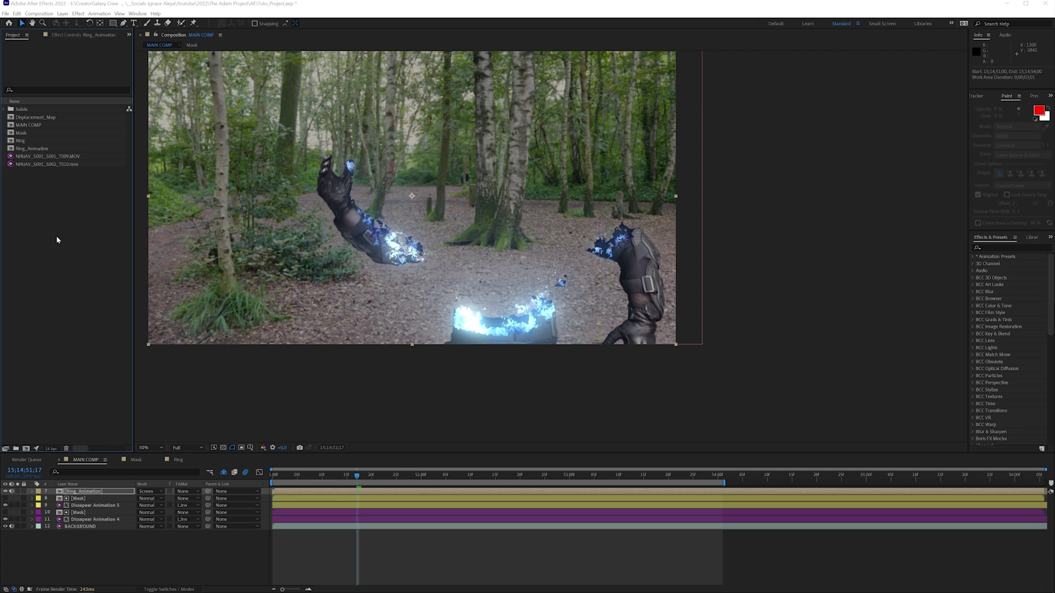
{"action": "double_click", "coordinate": [57, 240]}
{"action": "left_click", "coordinate": [365, 89]}
{"action": "key", "text": "Return"}
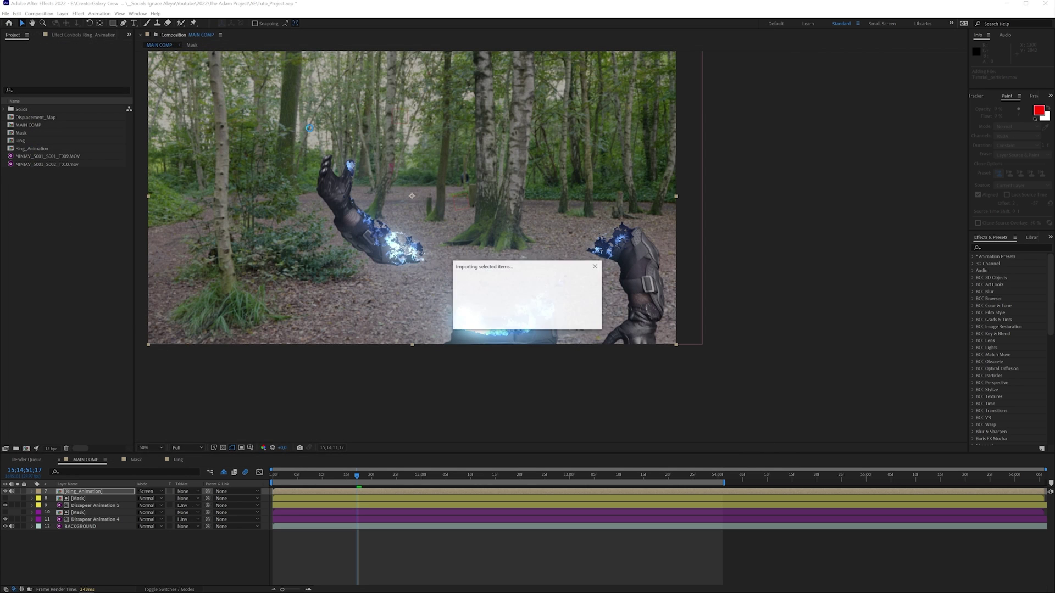
{"action": "double_click", "coordinate": [46, 172]}
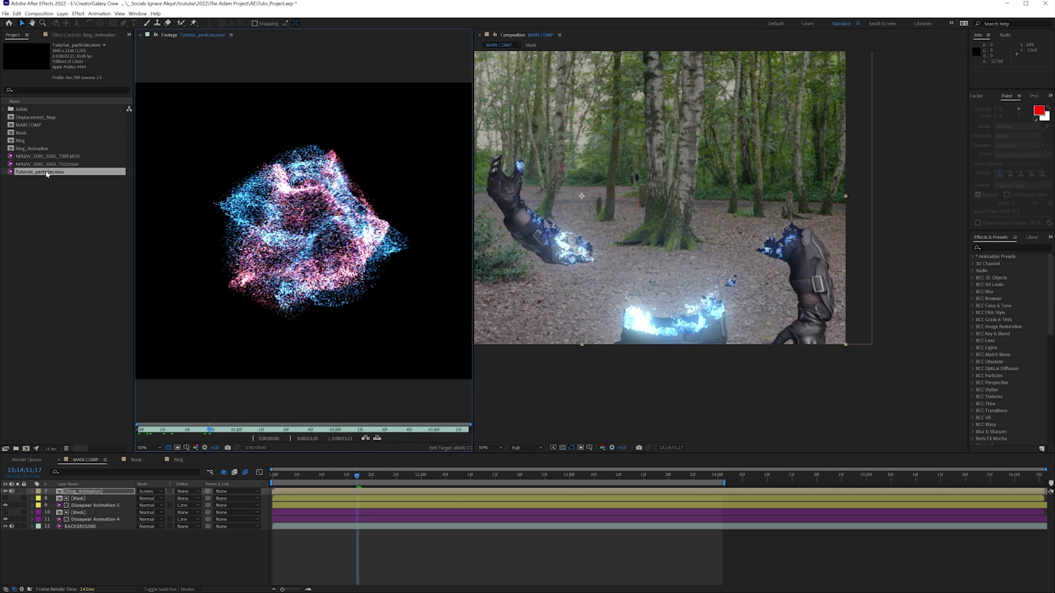
{"action": "left_click_drag", "start_coordinate": [47, 173], "coordinate": [110, 491]}
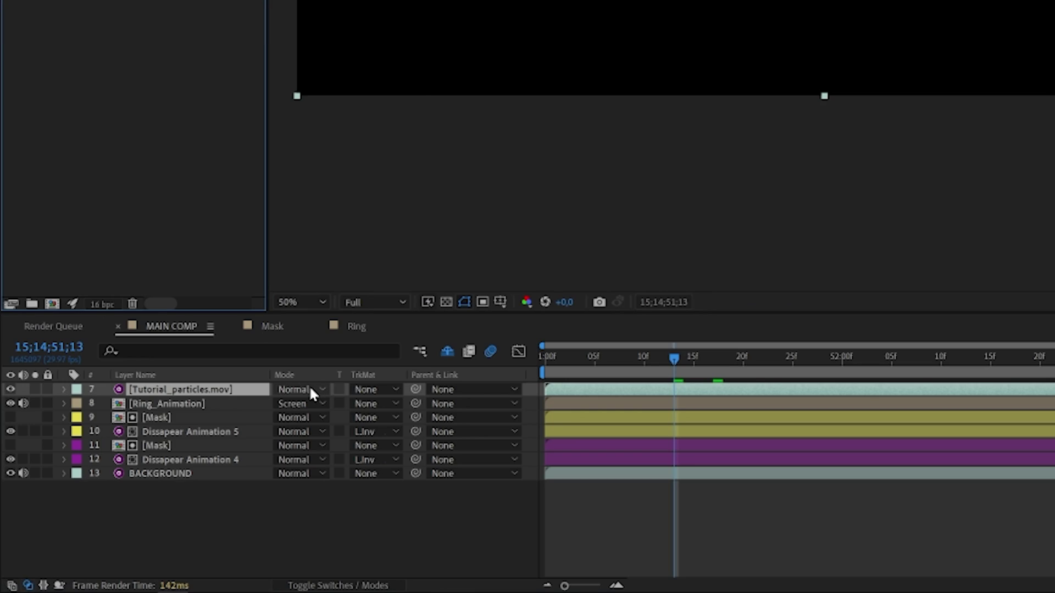
Set the Tutorial_particles.mov layer's blending mode to Screen and move it to position 2634, 1142 above the figure's torso
{"action": "left_click", "coordinate": [153, 491]}
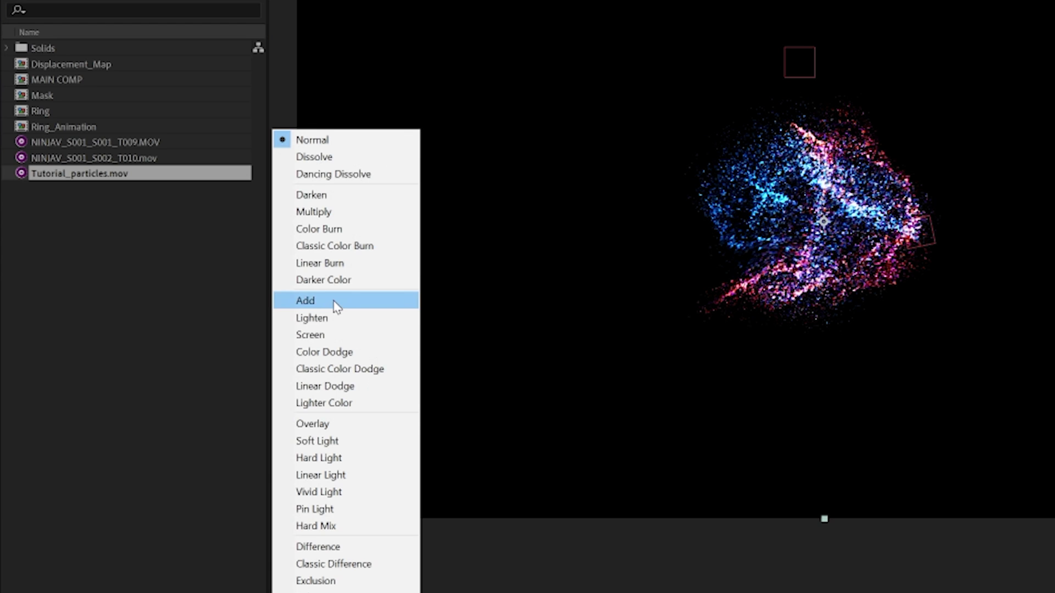
{"action": "left_click", "coordinate": [322, 336]}
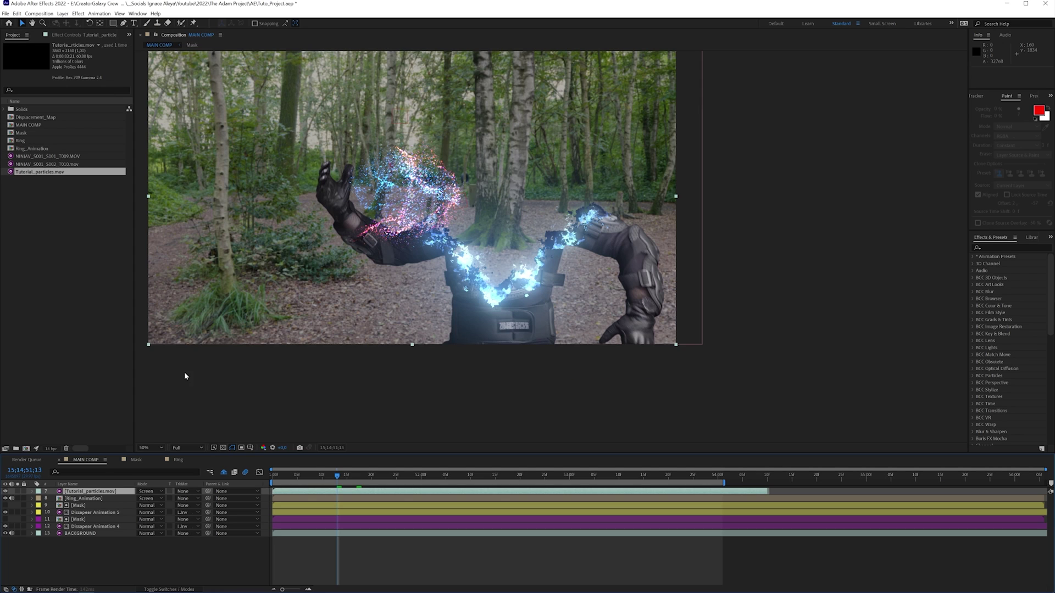
{"action": "left_click_drag", "start_coordinate": [411, 209], "coordinate": [509, 213]}
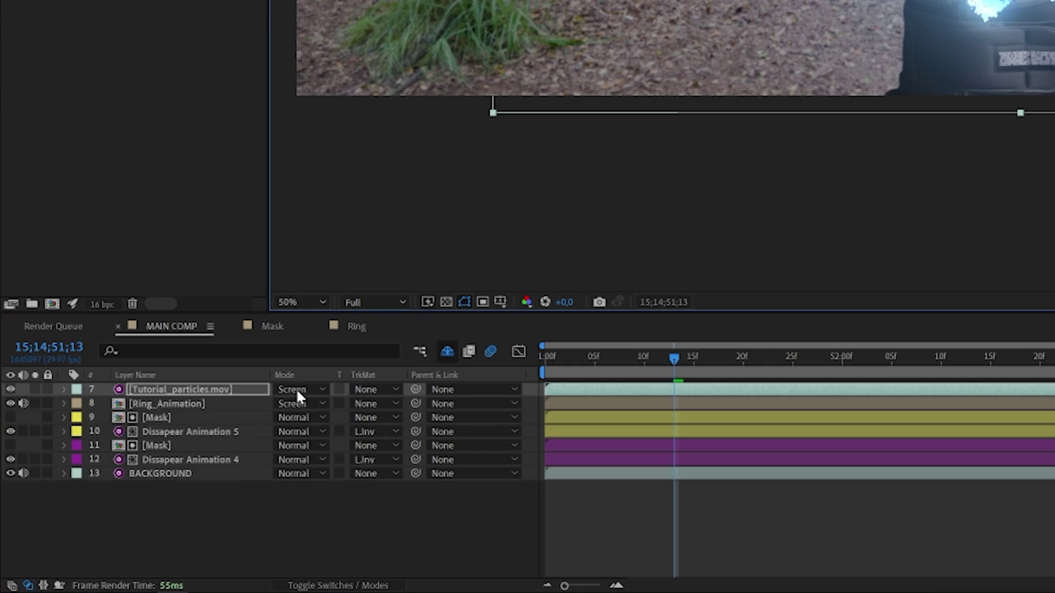
Start keyframing the particle layer's Position and Scale at 15;14;51;13, and animate its position over the opening frames to follow the effect
{"action": "key", "text": "s"}
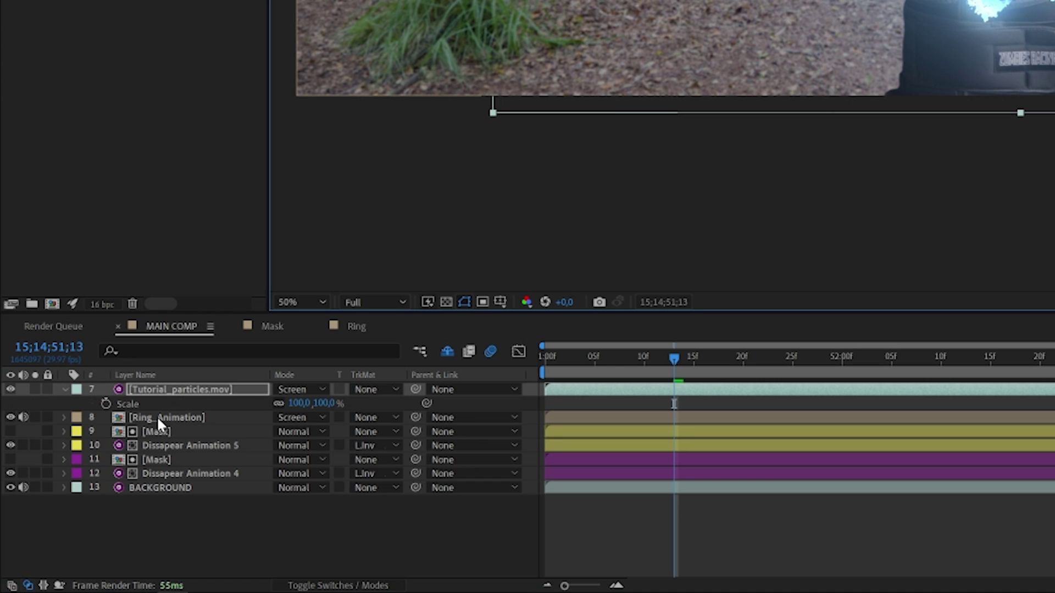
{"action": "key", "text": "shift+p"}
{"action": "left_click", "coordinate": [105, 403]}
{"action": "left_click", "coordinate": [105, 418]}
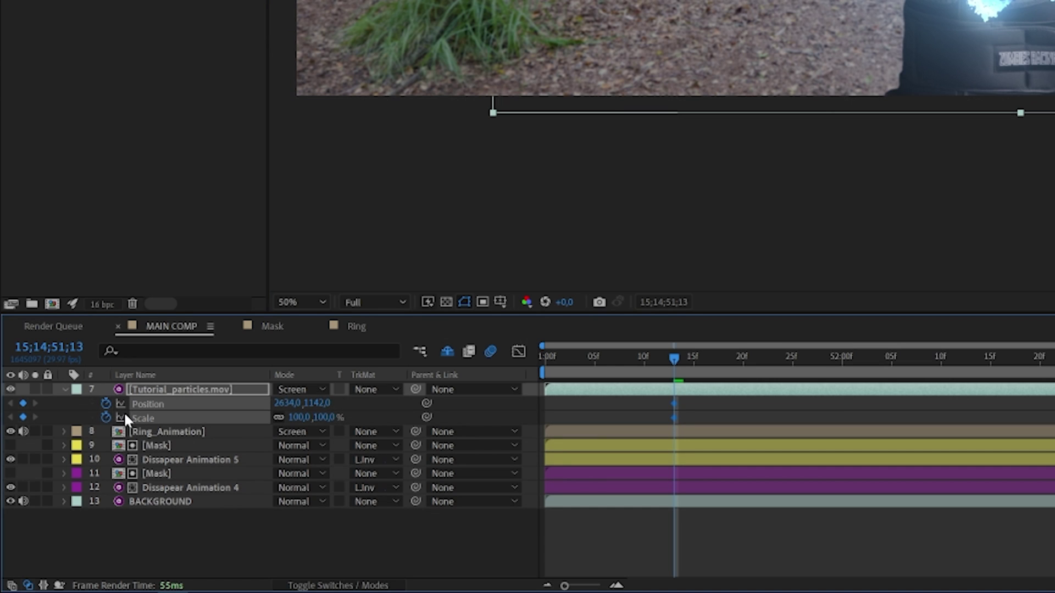
{"action": "left_click", "coordinate": [373, 411]}
{"action": "key", "text": "Home"}
{"action": "left_click_drag", "start_coordinate": [548, 360], "coordinate": [613, 370]}
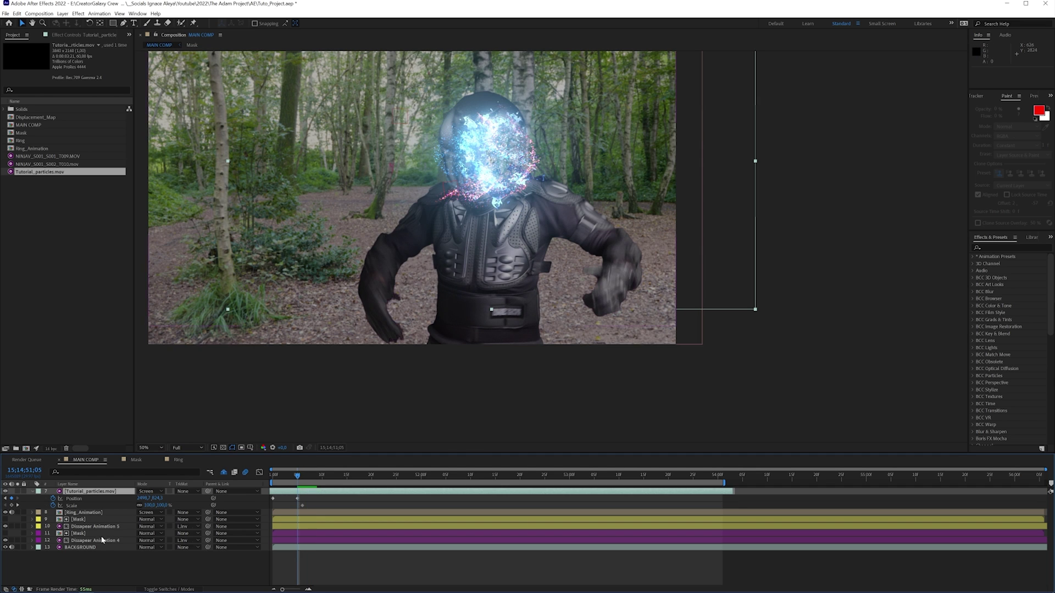
Apply the Mocha AE effect to the Dissapear Animation 4 layer
{"action": "left_click", "coordinate": [78, 547]}
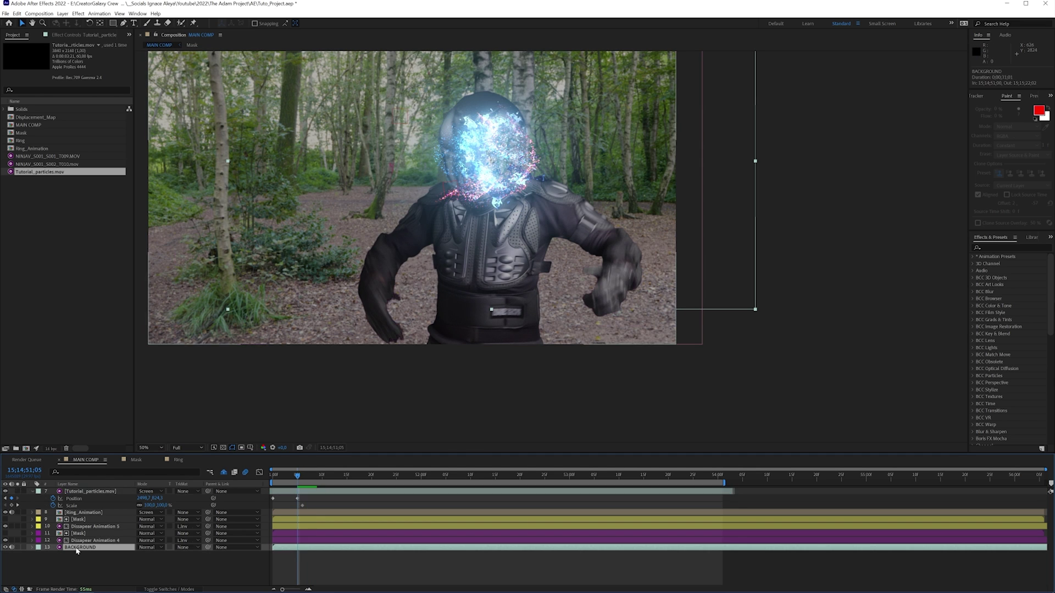
{"action": "left_click", "coordinate": [81, 541]}
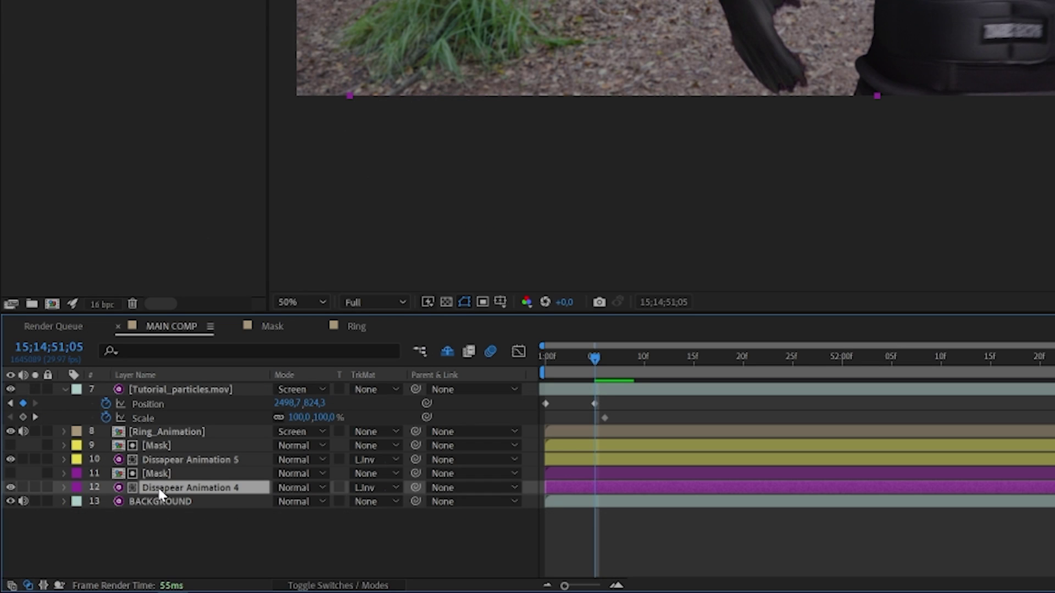
{"action": "key", "text": "ctrl+space"}
{"action": "type", "text": "mocha"}
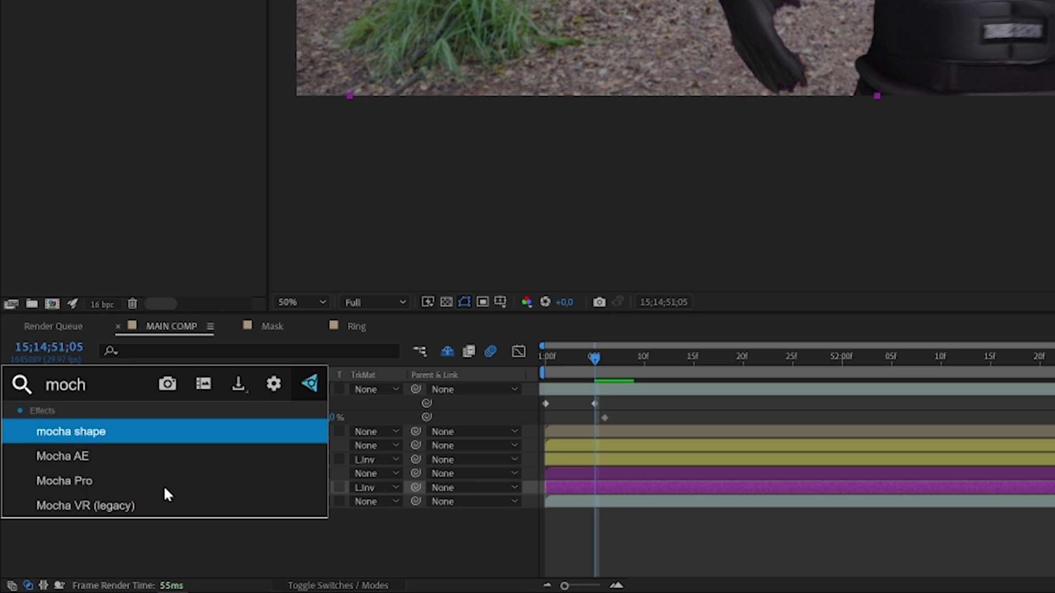
{"action": "key", "text": "Down"}
{"action": "key", "text": "Return"}
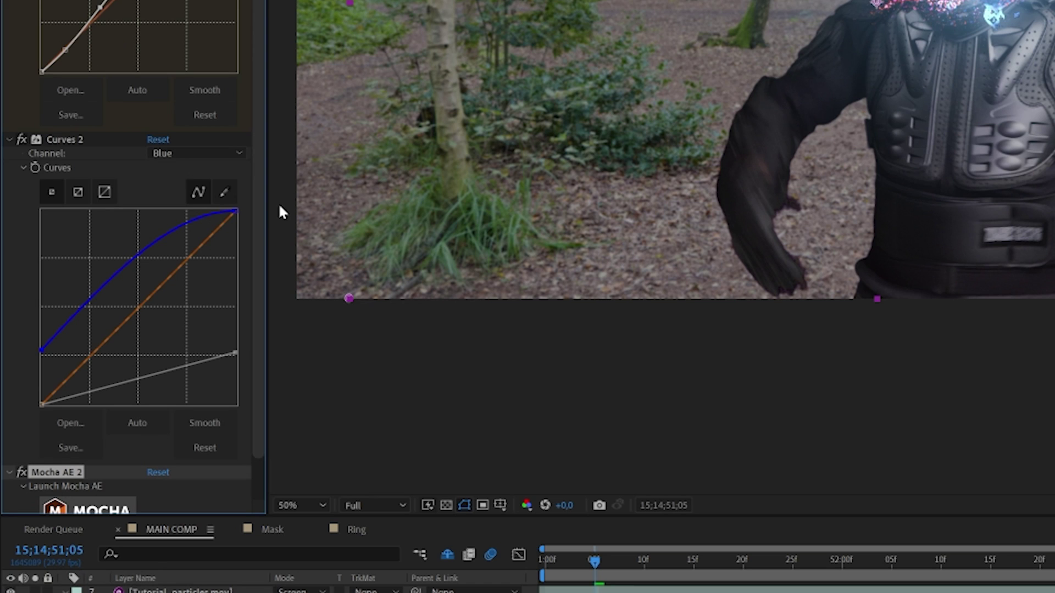
Launch Mocha AE from the effect, dismiss its welcome messages and draw an X-spline around the figure's chest armour
{"action": "scroll", "coordinate": [264, 299], "scroll_direction": "down", "scroll_amount": 2}
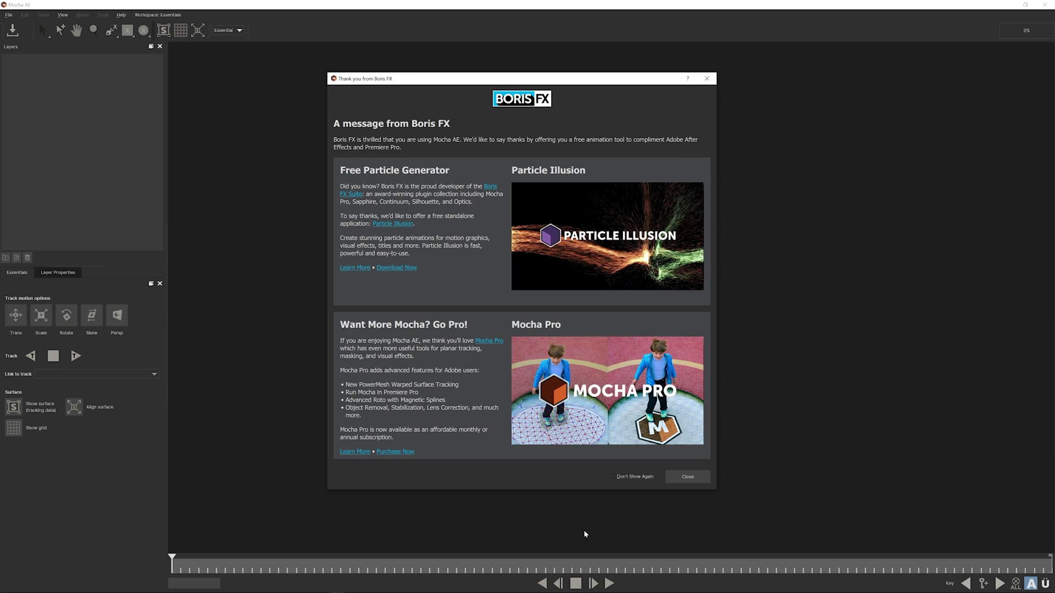
{"action": "left_click", "coordinate": [688, 476]}
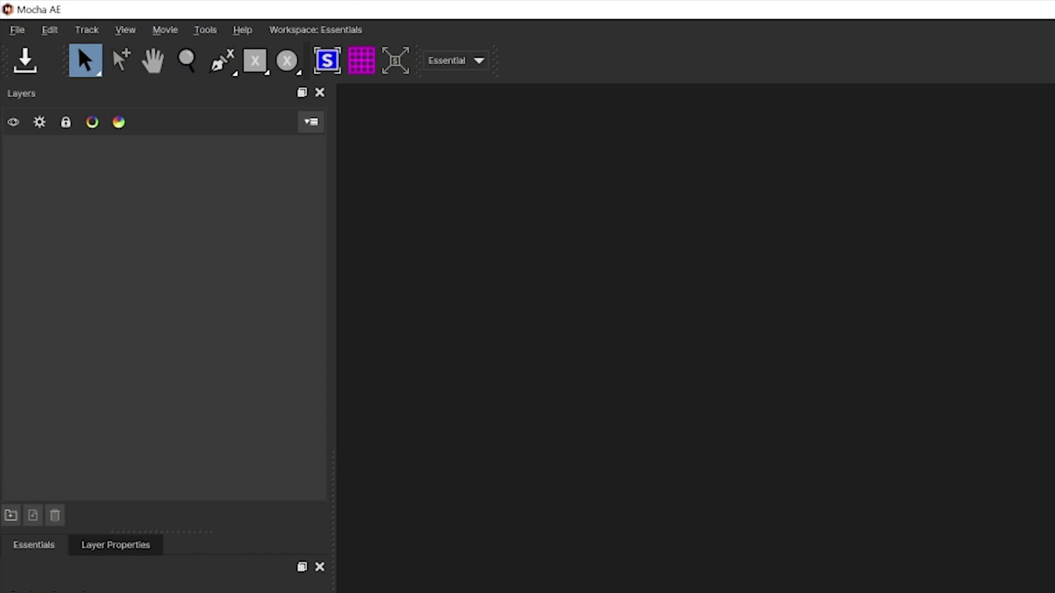
{"action": "left_click", "coordinate": [222, 60]}
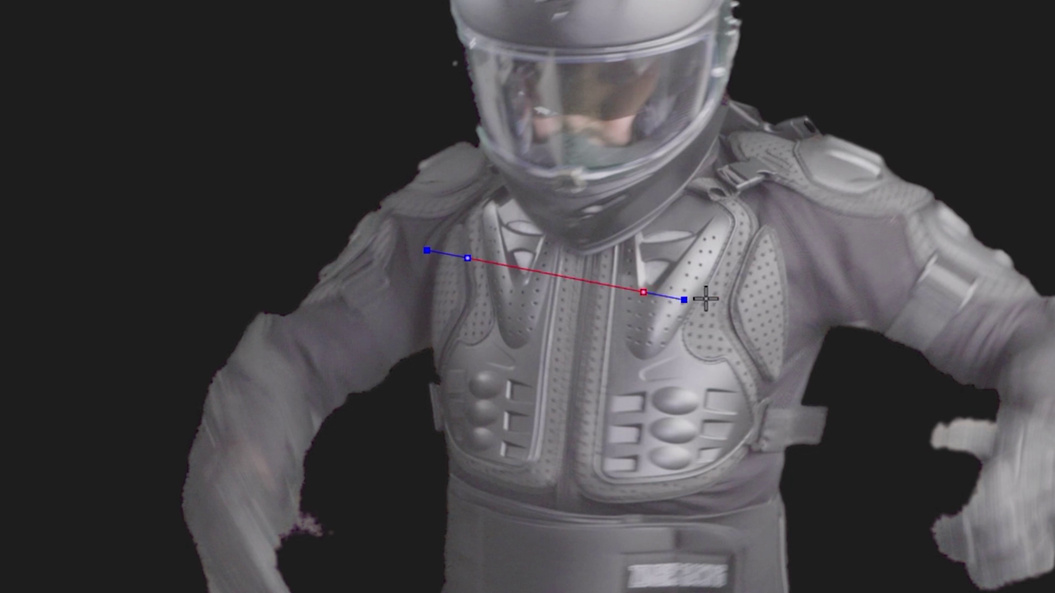
{"action": "left_click", "coordinate": [586, 275]}
{"action": "left_click", "coordinate": [729, 262]}
{"action": "left_click", "coordinate": [455, 470]}
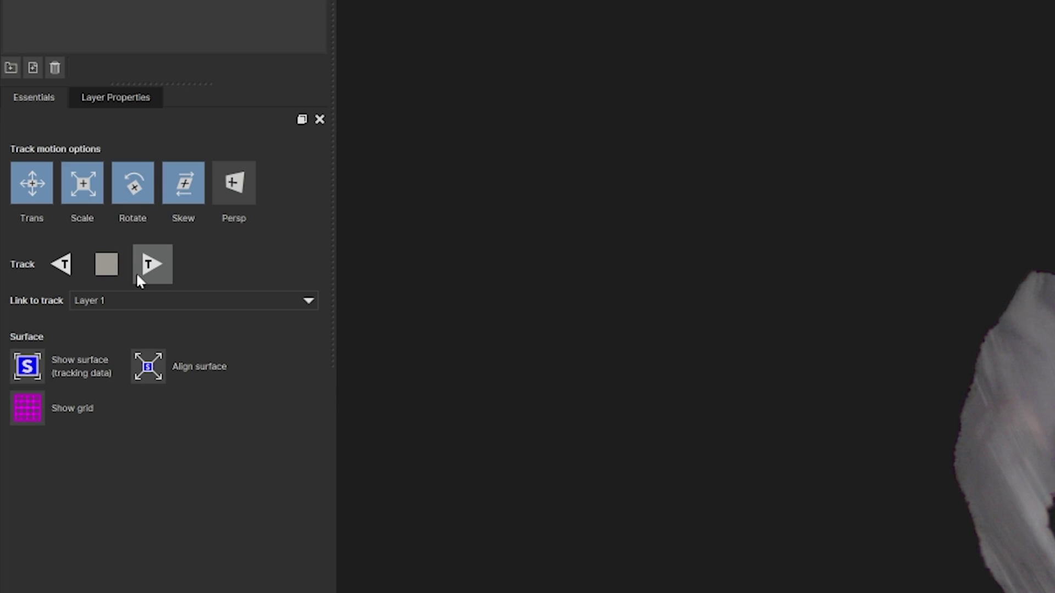
Track the chest shape forwards and backwards through the whole clip, and close Mocha AE with the changes saved
{"action": "left_click", "coordinate": [156, 266]}
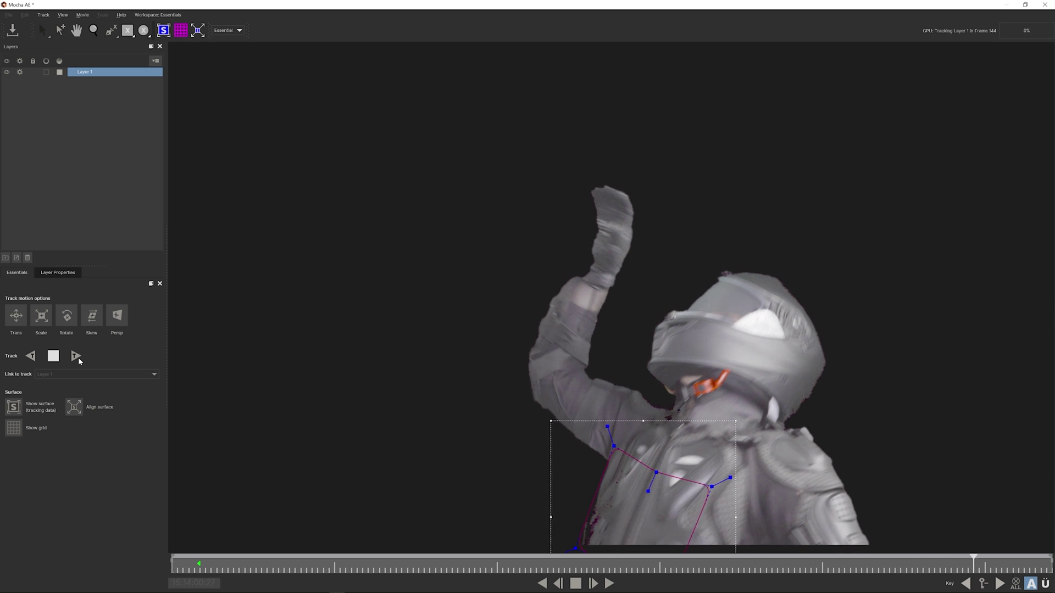
{"action": "left_click", "coordinate": [76, 356]}
{"action": "left_click_drag", "start_coordinate": [1051, 558], "coordinate": [199, 558]}
{"action": "left_click", "coordinate": [30, 356]}
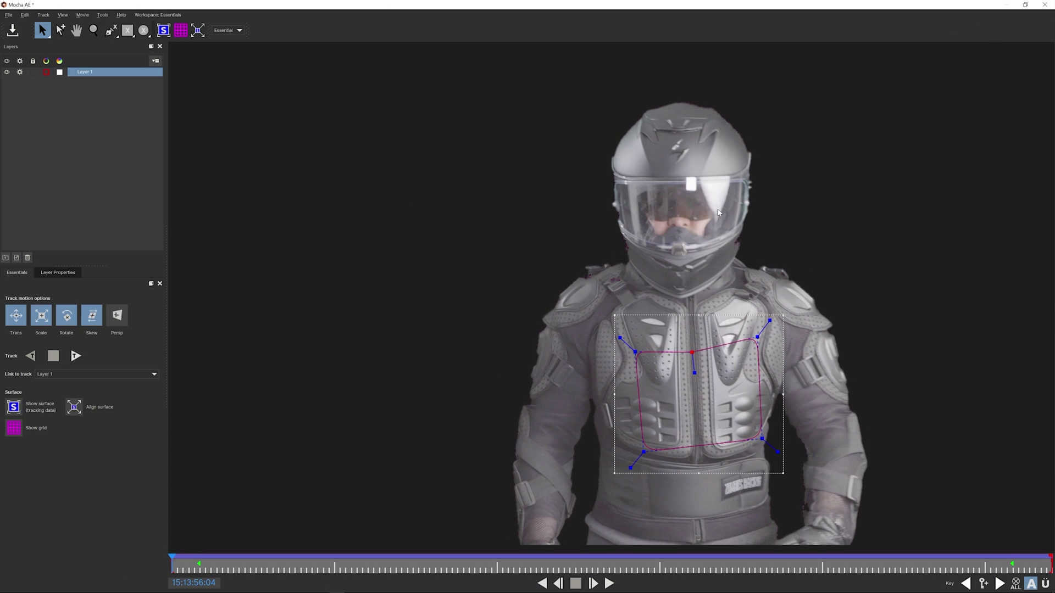
{"action": "left_click", "coordinate": [1044, 8]}
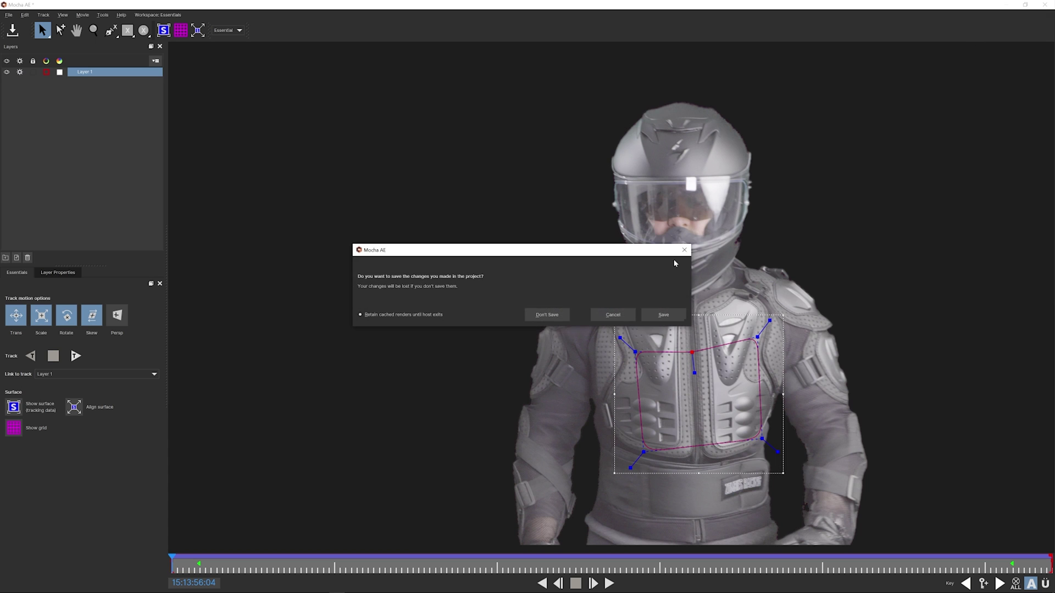
{"action": "left_click", "coordinate": [663, 315]}
Create a null object named TRACK and place it directly above the Tutorial_particles.mov layer
{"action": "right_click", "coordinate": [122, 557]}
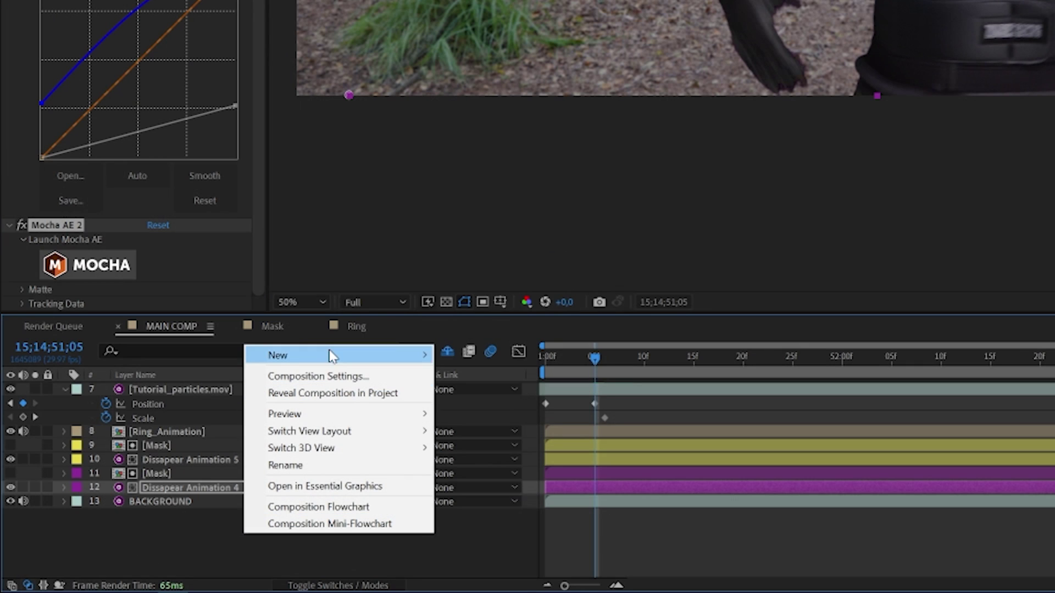
{"action": "mouse_move", "coordinate": [332, 357]}
{"action": "left_click", "coordinate": [506, 443]}
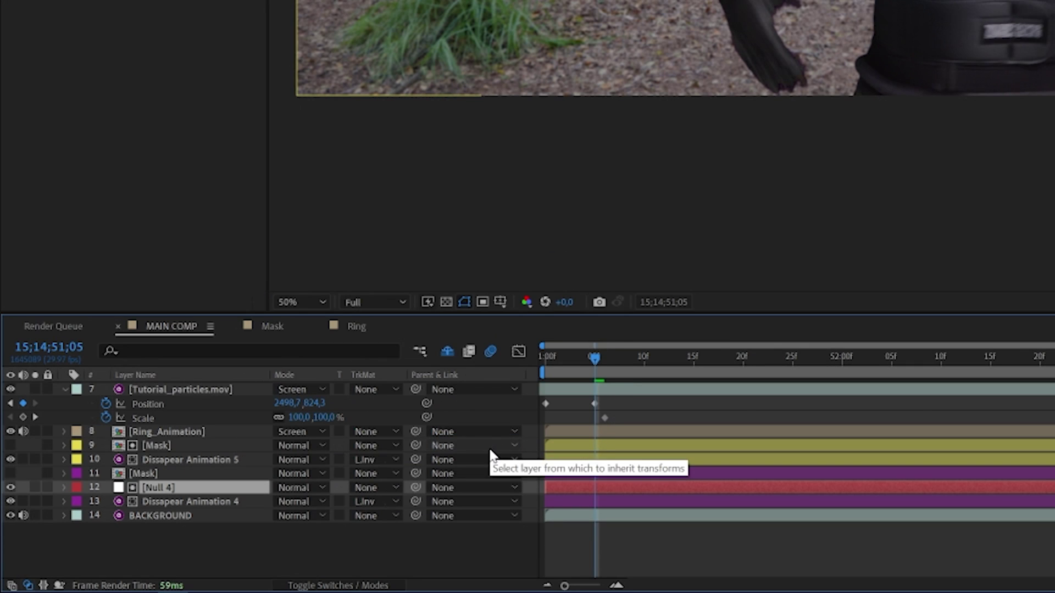
{"action": "key", "text": "Return"}
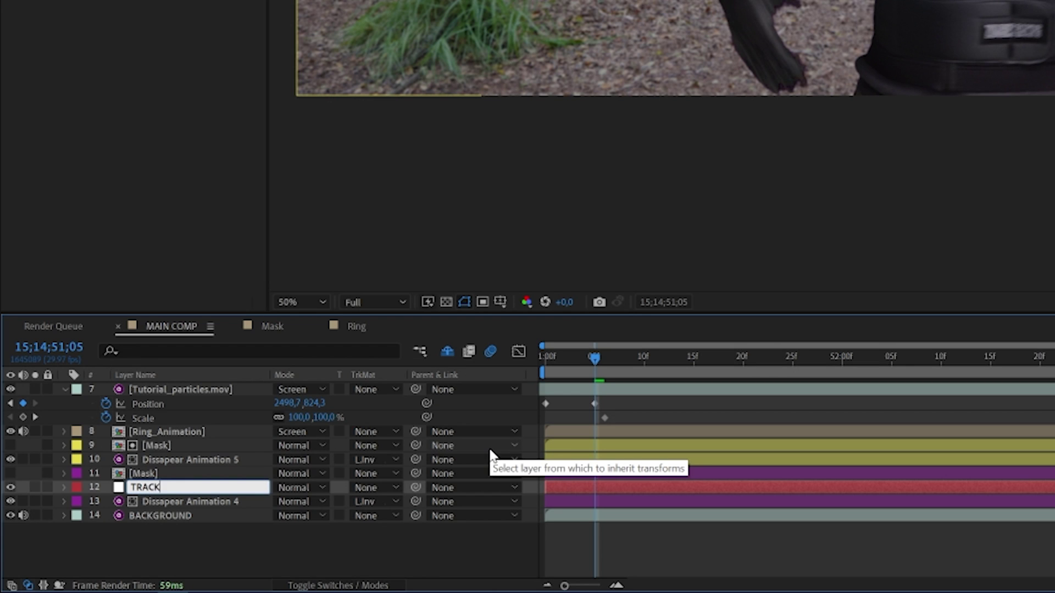
{"action": "key", "text": "Return"}
{"action": "left_click_drag", "start_coordinate": [249, 487], "coordinate": [203, 384]}
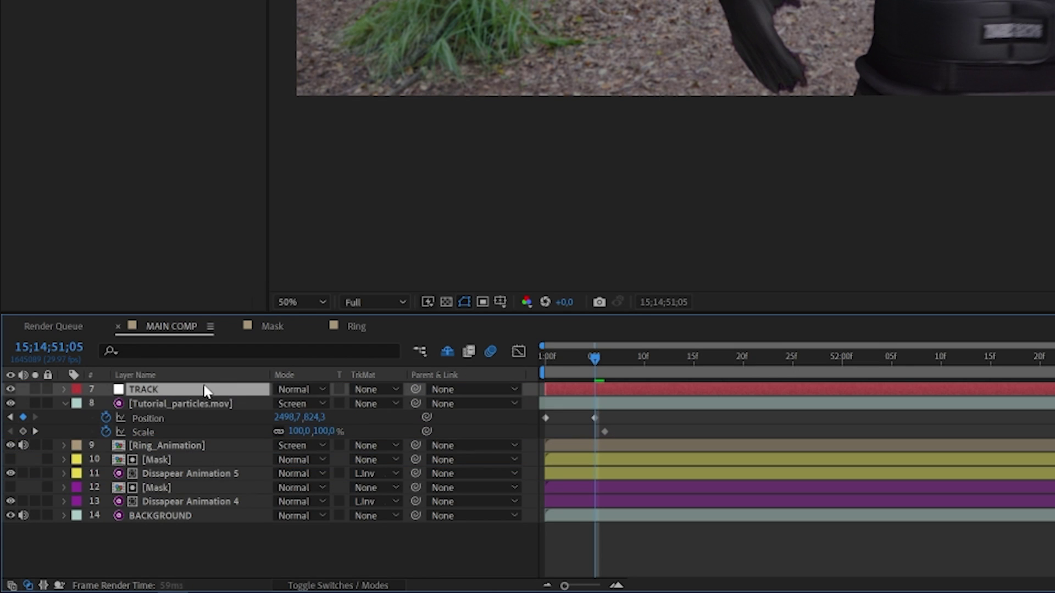
Create track data from Layer 1 in the Mocha AE effect on the Dissapear Animation 4 layer
{"action": "left_click", "coordinate": [172, 500]}
{"action": "scroll", "coordinate": [150, 186], "scroll_direction": "down", "scroll_amount": 2}
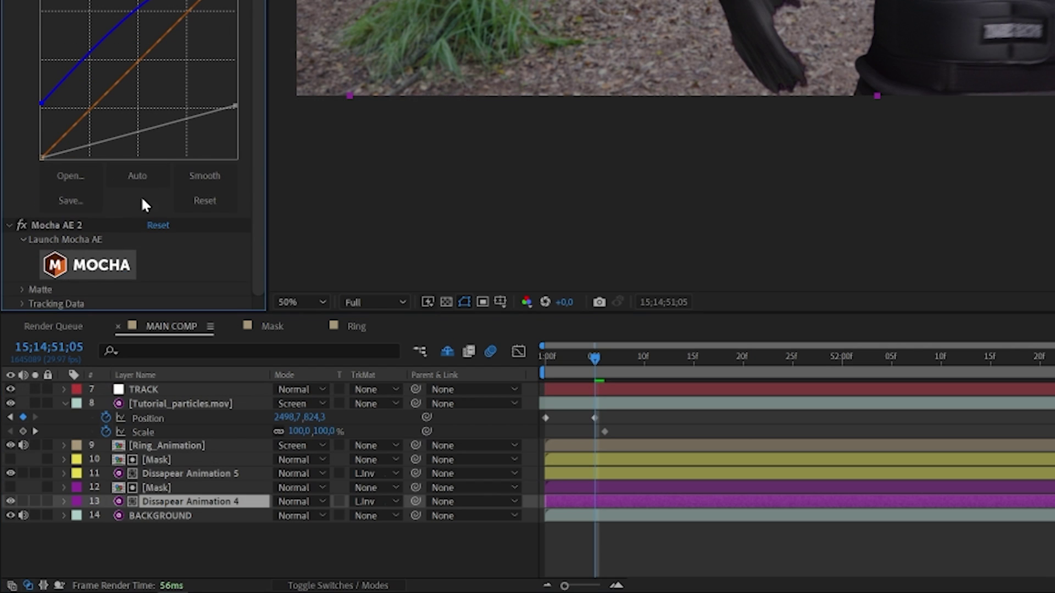
{"action": "left_click", "coordinate": [23, 303]}
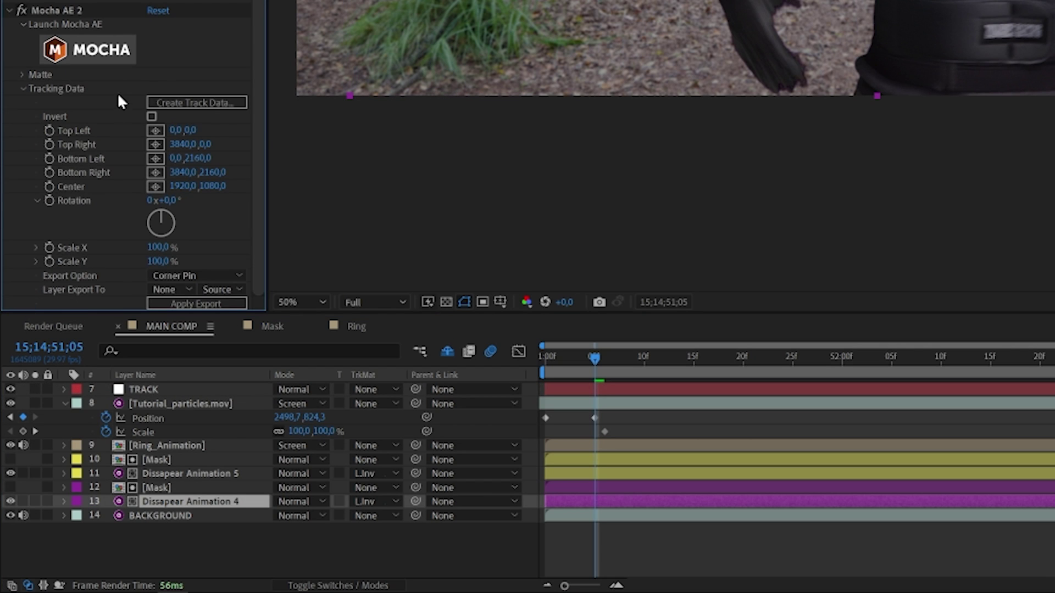
{"action": "left_click", "coordinate": [229, 103]}
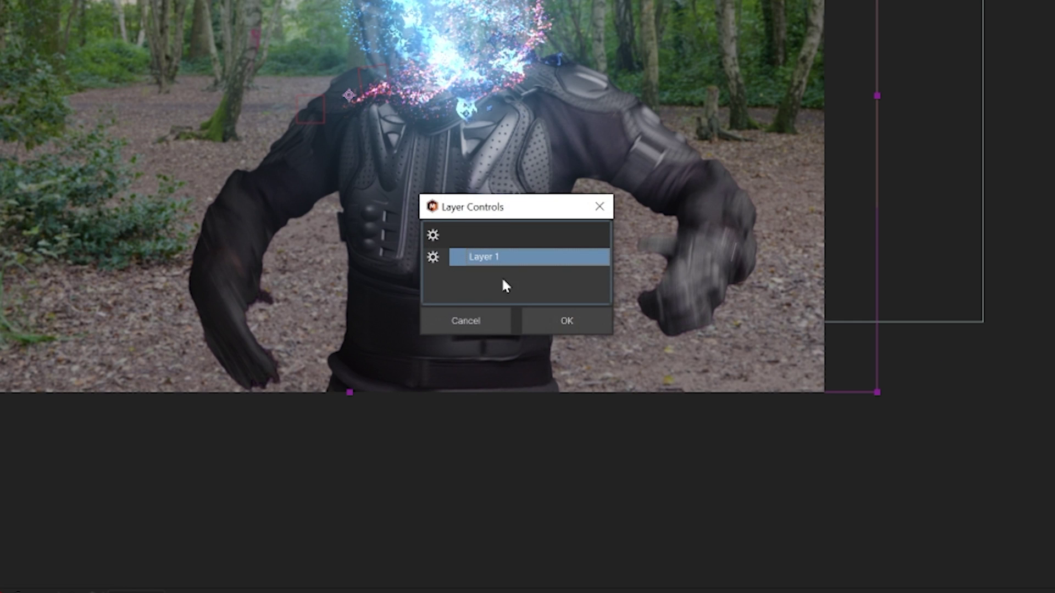
{"action": "left_click", "coordinate": [566, 323]}
Set the Mocha tracking data's export option to Transform and its export target layer to TRACK
{"action": "left_click", "coordinate": [198, 276]}
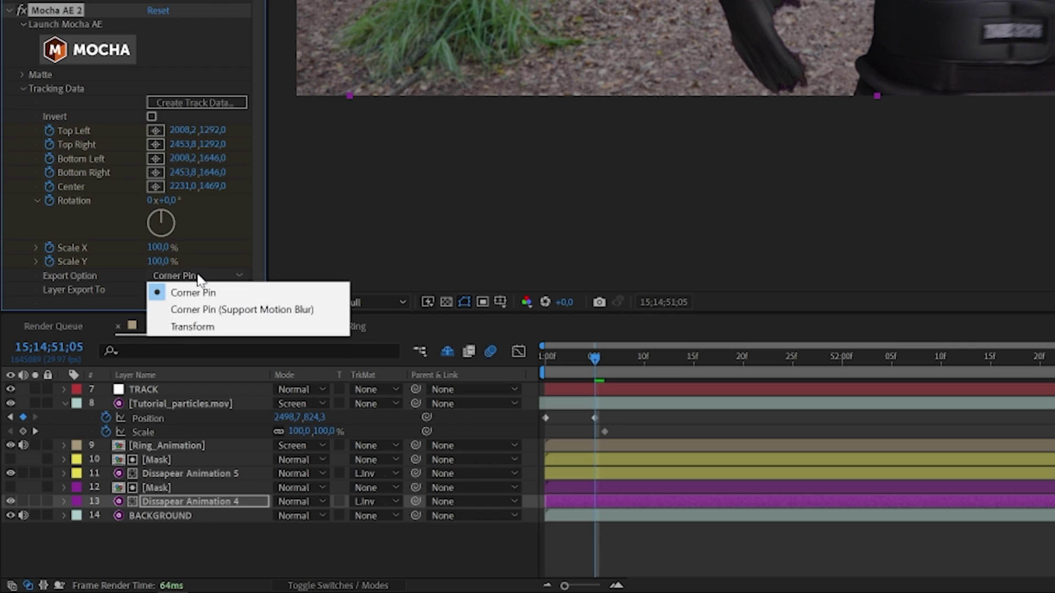
{"action": "left_click", "coordinate": [177, 330]}
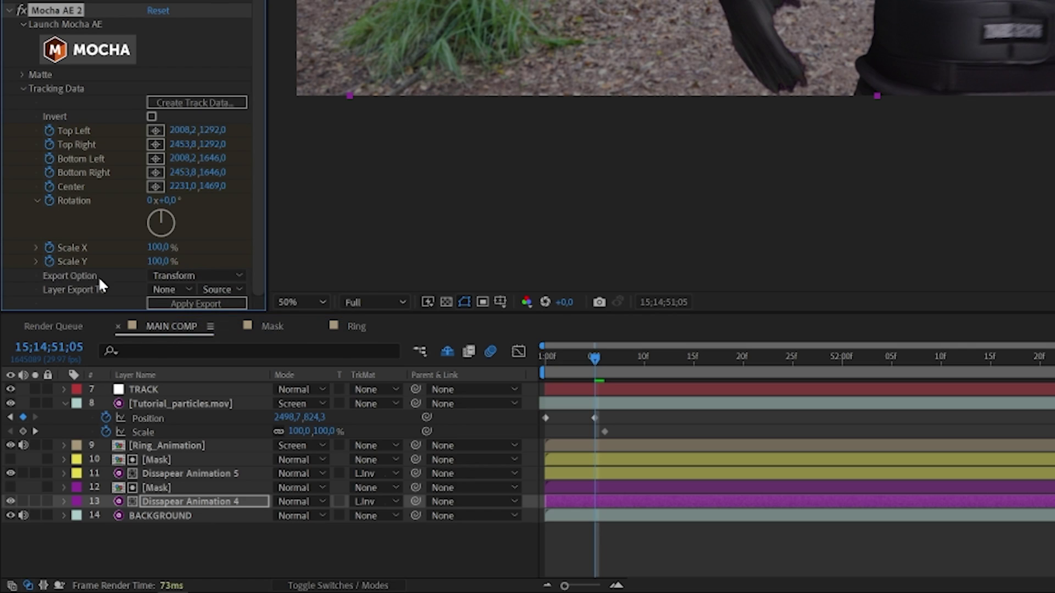
{"action": "left_click", "coordinate": [160, 289]}
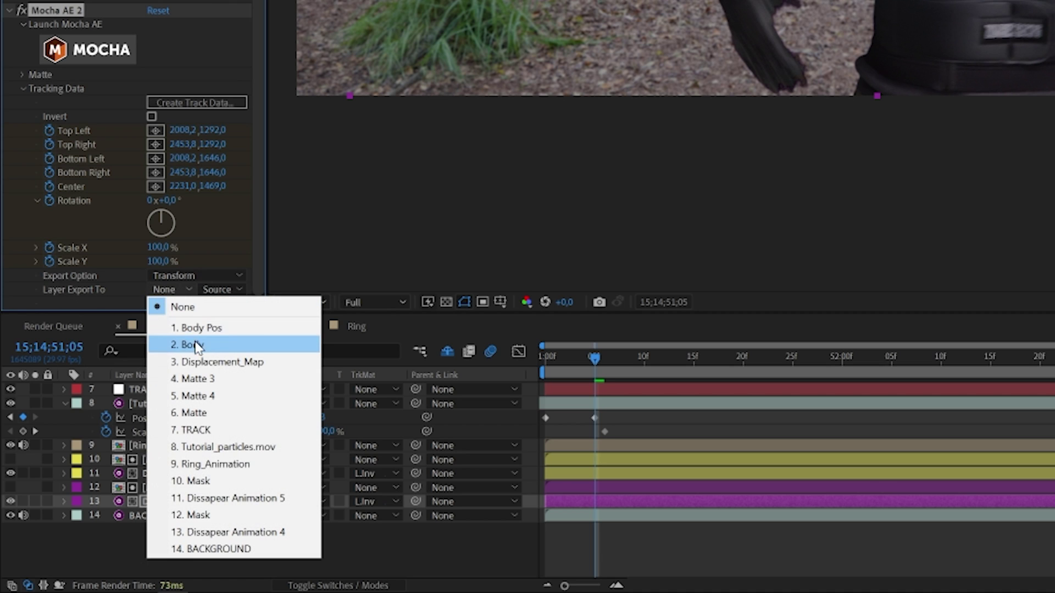
{"action": "left_click", "coordinate": [210, 432]}
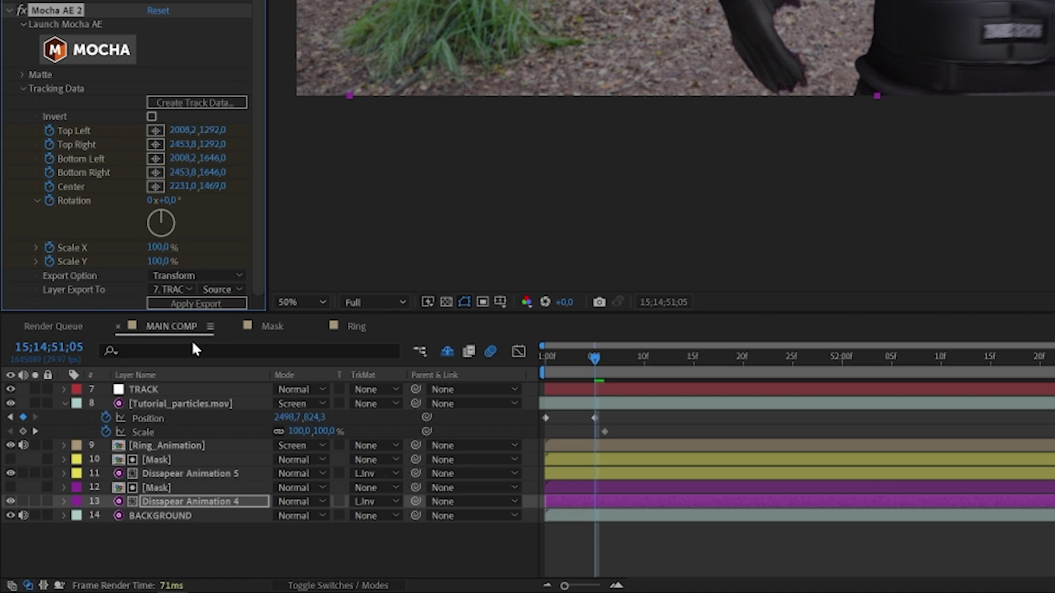
Apply the Mocha tracking export to the TRACK null and show its keyframed properties
{"action": "left_click", "coordinate": [199, 303]}
{"action": "left_click", "coordinate": [148, 389]}
{"action": "key", "text": "u"}
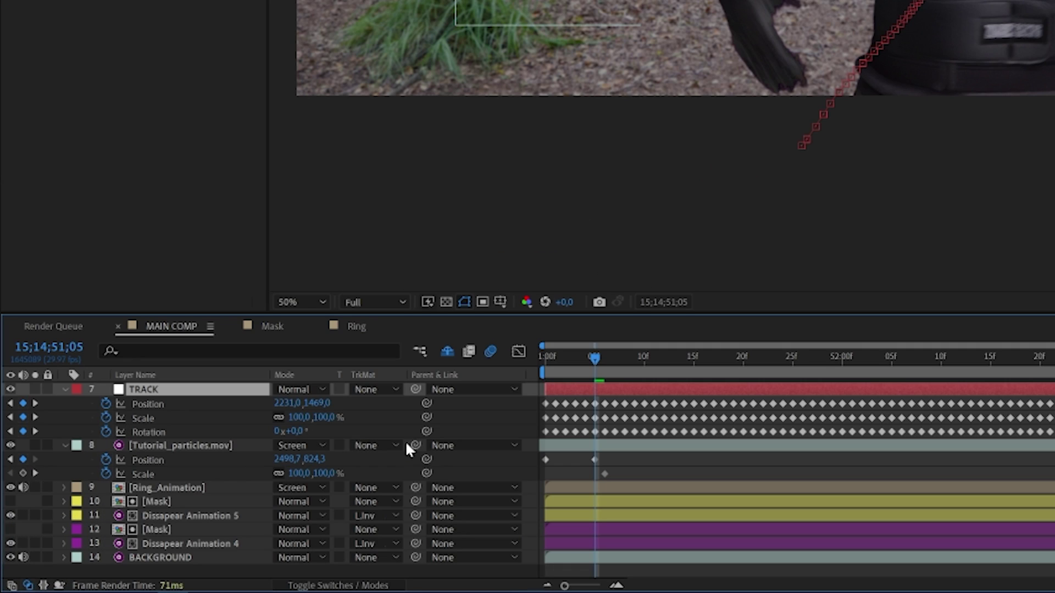
Parent the Tutorial_particles.mov layer to the TRACK null and preview the tracked particles
{"action": "left_click_drag", "start_coordinate": [416, 445], "coordinate": [196, 389]}
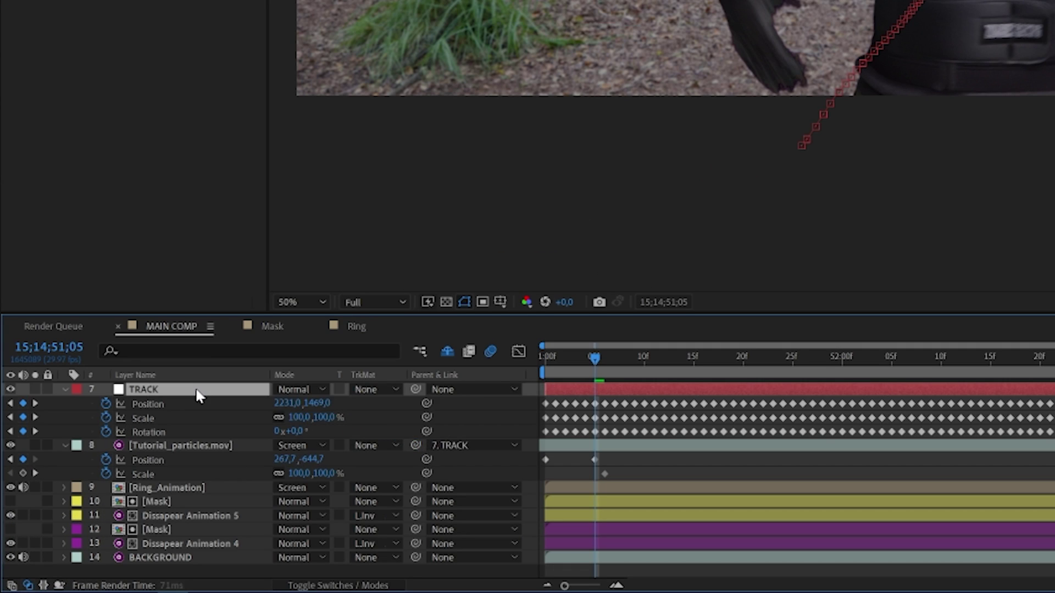
{"action": "left_click", "coordinate": [674, 479]}
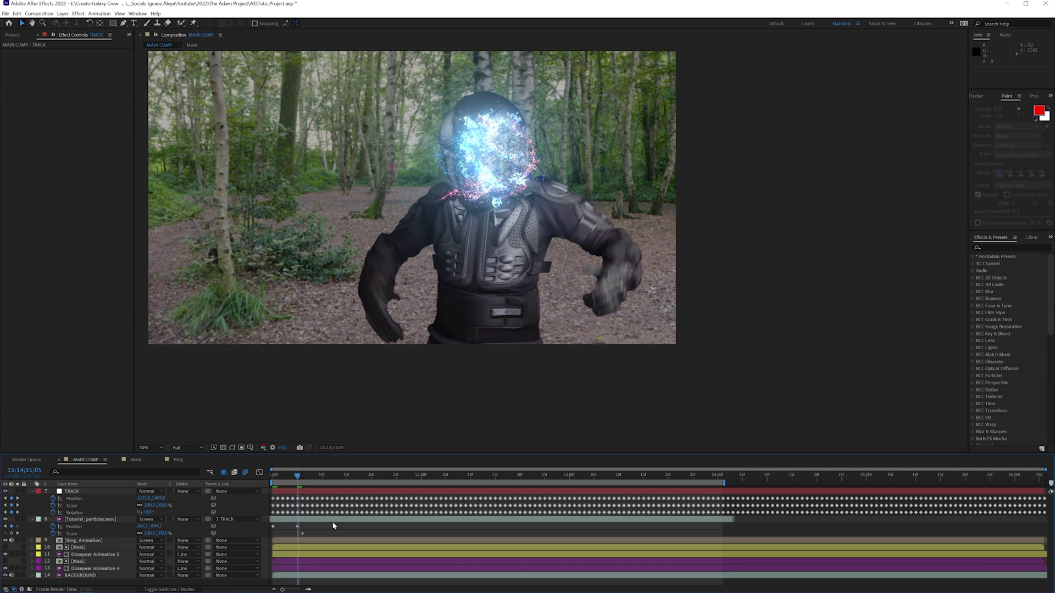
{"action": "key", "text": "space"}
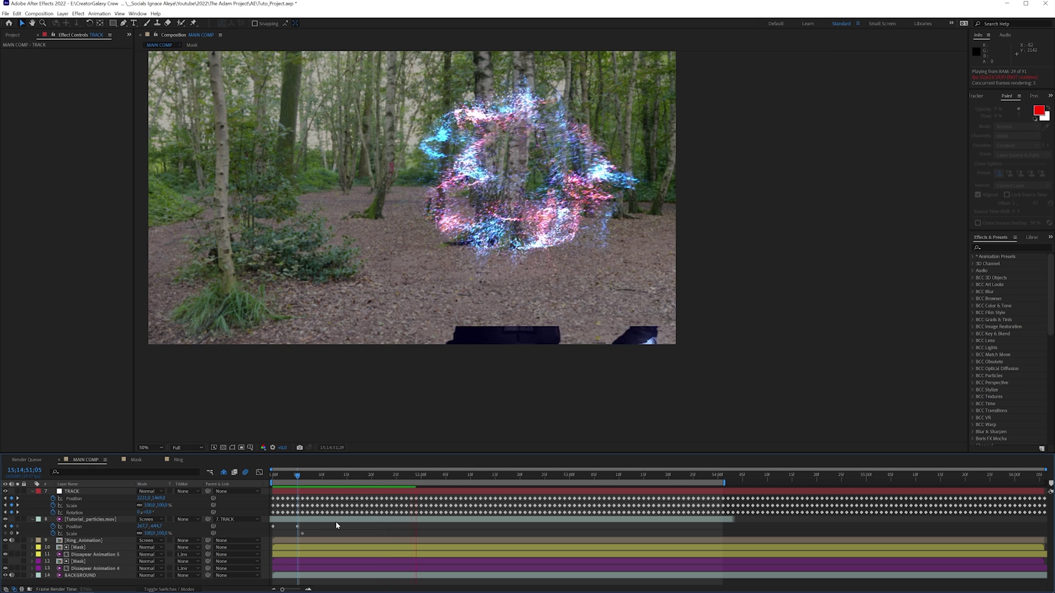
Try delaying the last Mask Expansion keyframe of the Ring composition's upper Mask layer to 0;00;02;19
{"action": "left_click", "coordinate": [178, 459]}
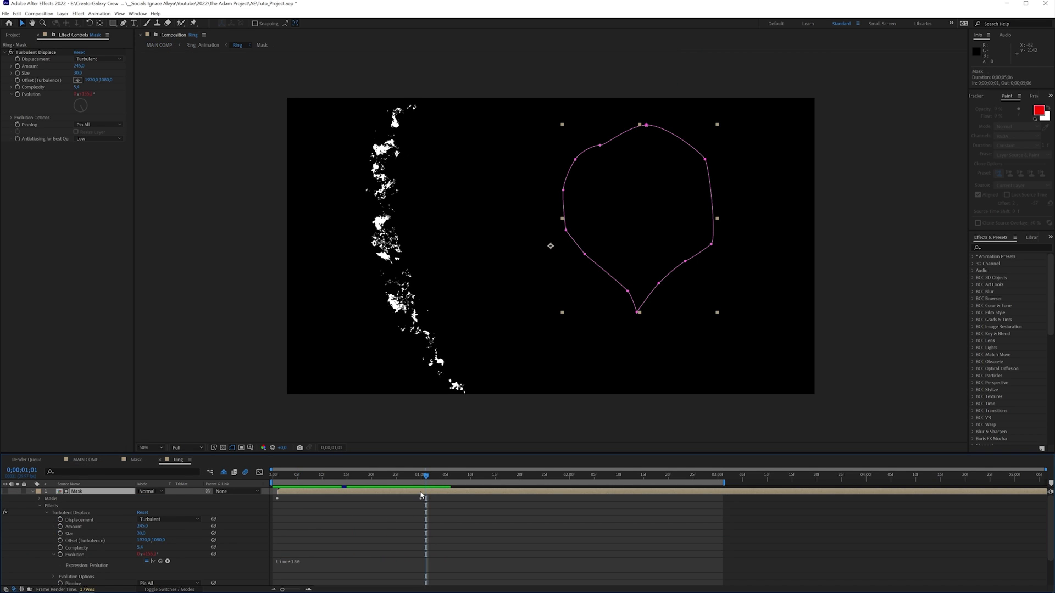
{"action": "key", "text": "u"}
{"action": "left_click_drag", "start_coordinate": [421, 508], "coordinate": [662, 531]}
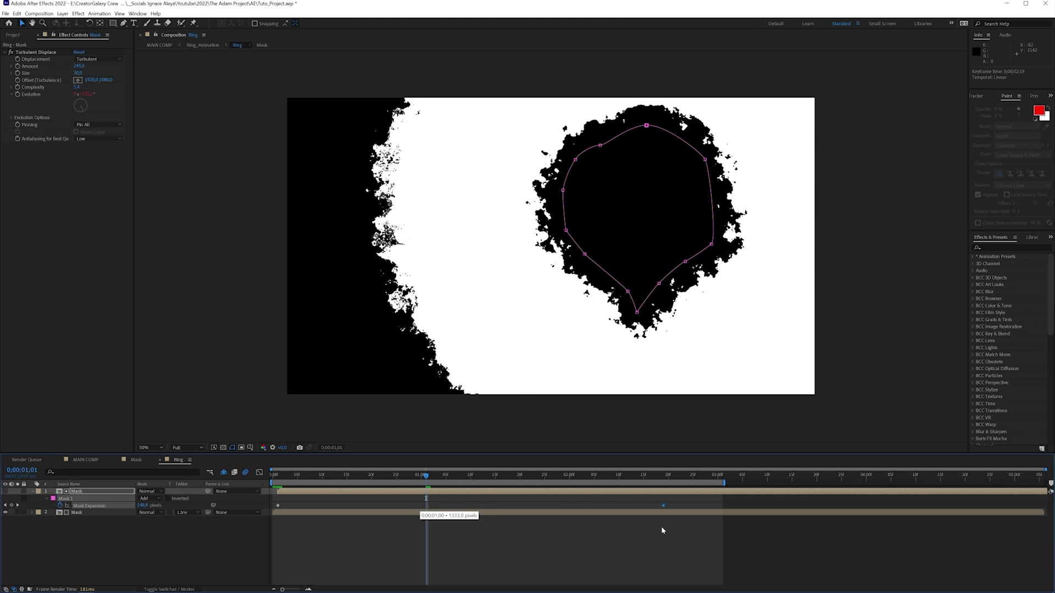
{"action": "left_click", "coordinate": [451, 515]}
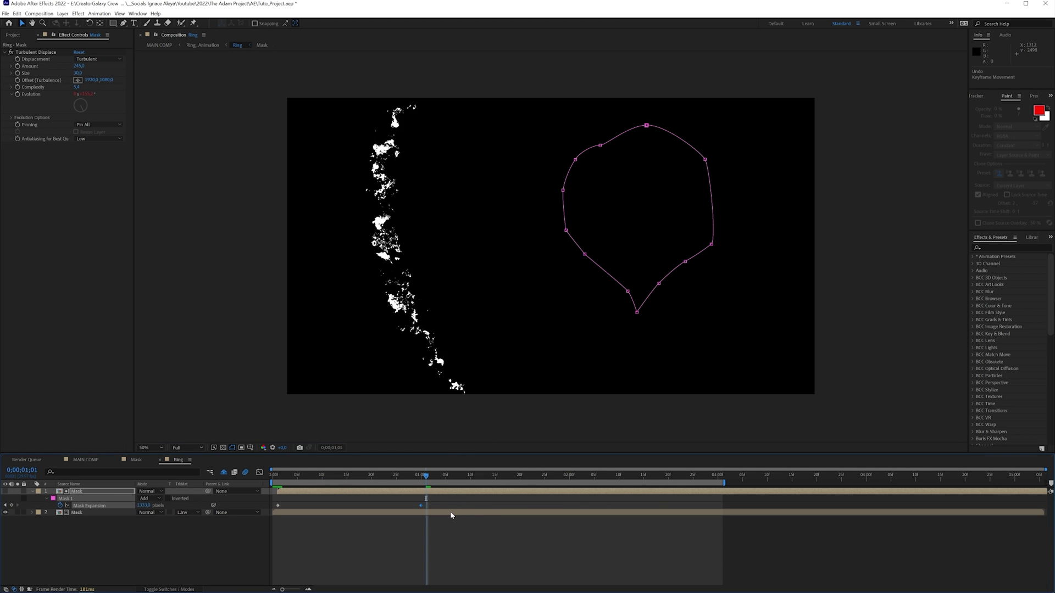
{"action": "left_click_drag", "start_coordinate": [446, 495], "coordinate": [647, 531]}
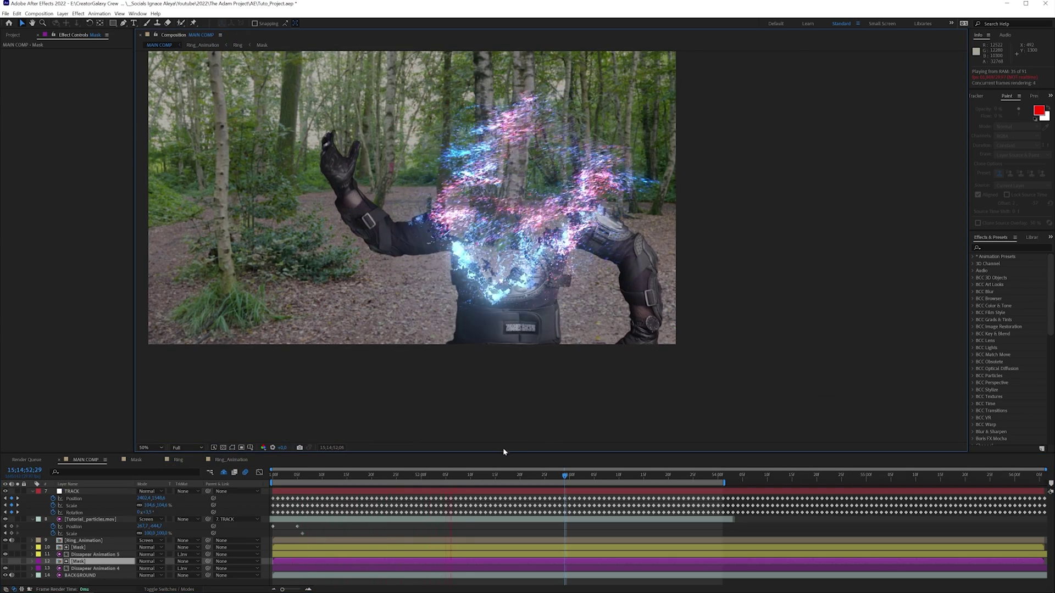
Duplicate the Tutorial_particles.mov layer at 15;14;52;19, then rotate the copy and move it over the raised arm
{"action": "key", "text": "space"}
{"action": "mouse_move", "coordinate": [511, 476]}
{"action": "left_mouse_down"}
{"action": "mouse_move", "coordinate": [389, 488]}
{"action": "mouse_move", "coordinate": [516, 495]}
{"action": "left_mouse_up"}
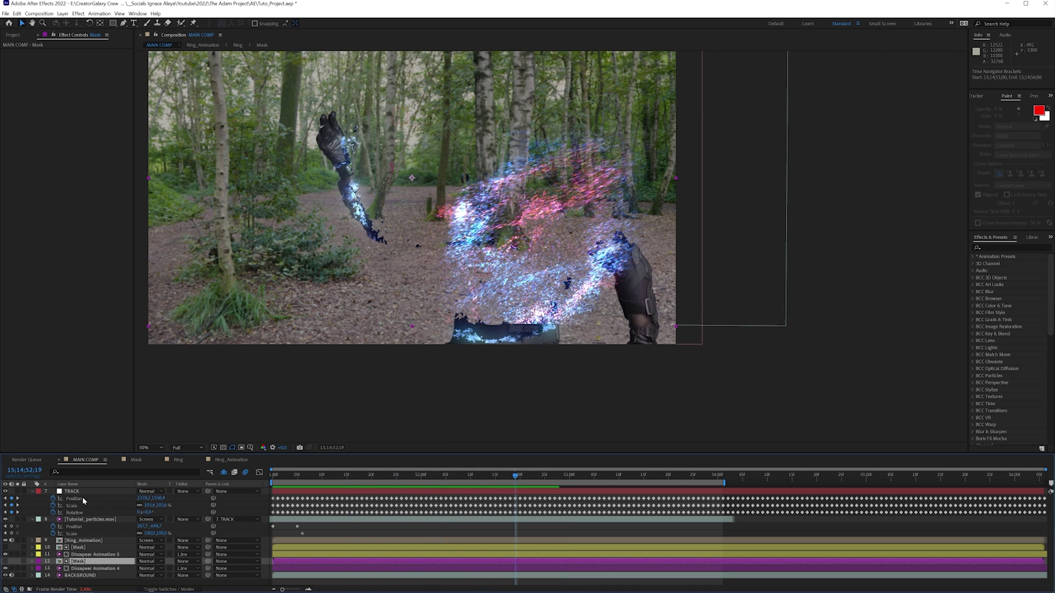
{"action": "left_click", "coordinate": [86, 519]}
{"action": "key", "text": "ctrl+d"}
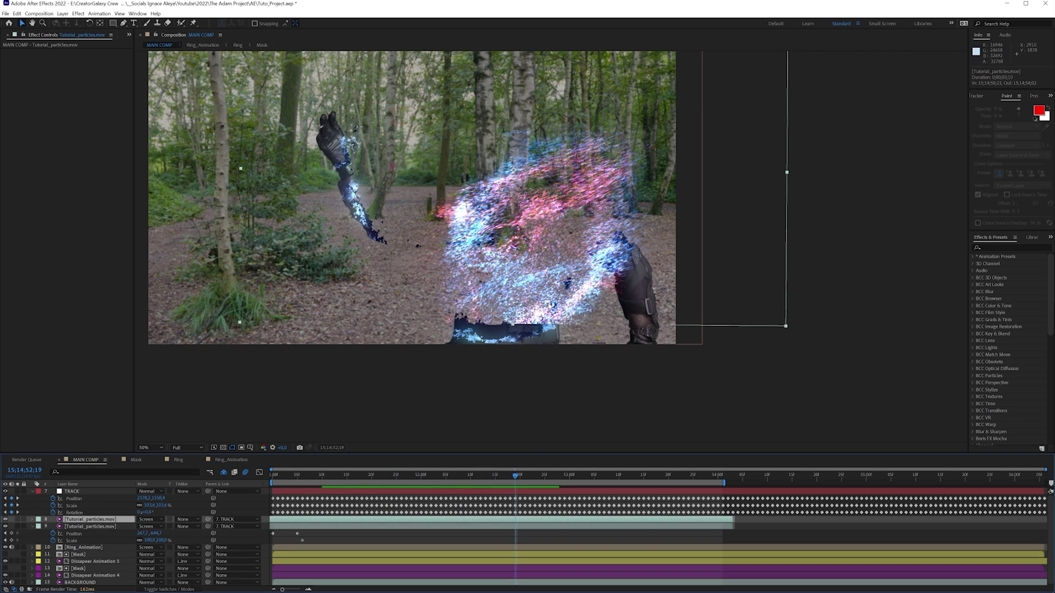
{"action": "left_click_drag", "start_coordinate": [407, 195], "coordinate": [428, 199]}
{"action": "key", "text": "v"}
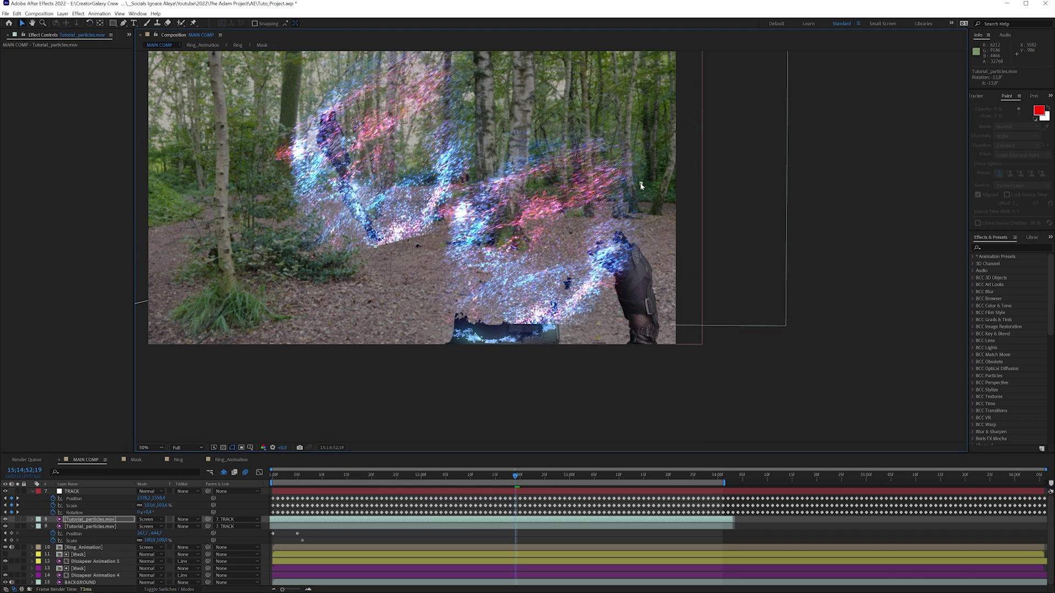
{"action": "left_click_drag", "start_coordinate": [538, 162], "coordinate": [536, 161]}
{"action": "left_click_drag", "start_coordinate": [367, 120], "coordinate": [383, 137]}
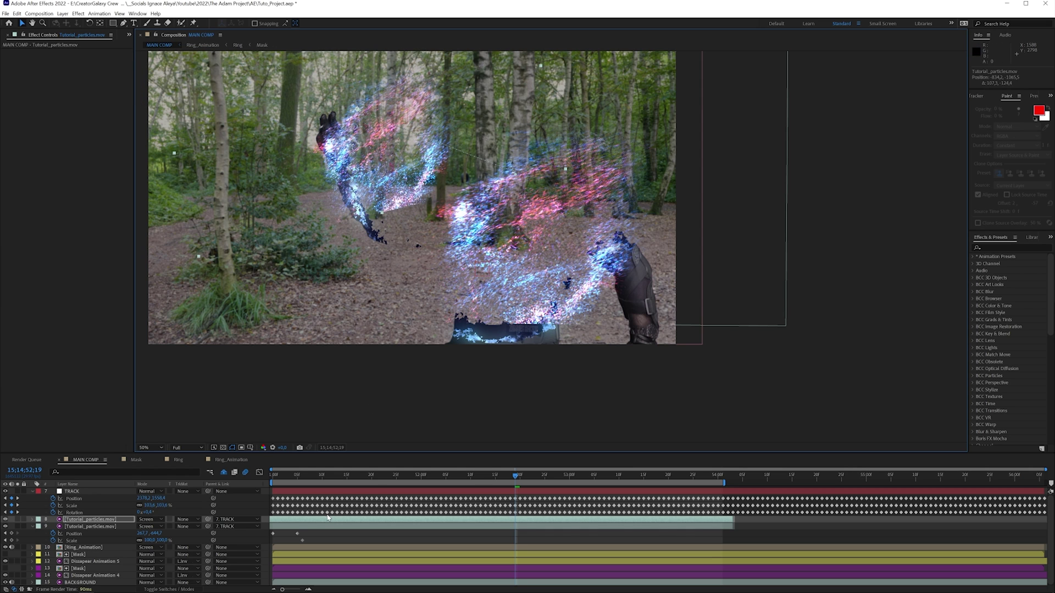
Shift the particle copy to start at 15;14;51;04, scale it to 40% and reposition it around the raised hand
{"action": "left_click_drag", "start_coordinate": [329, 524], "coordinate": [384, 523]}
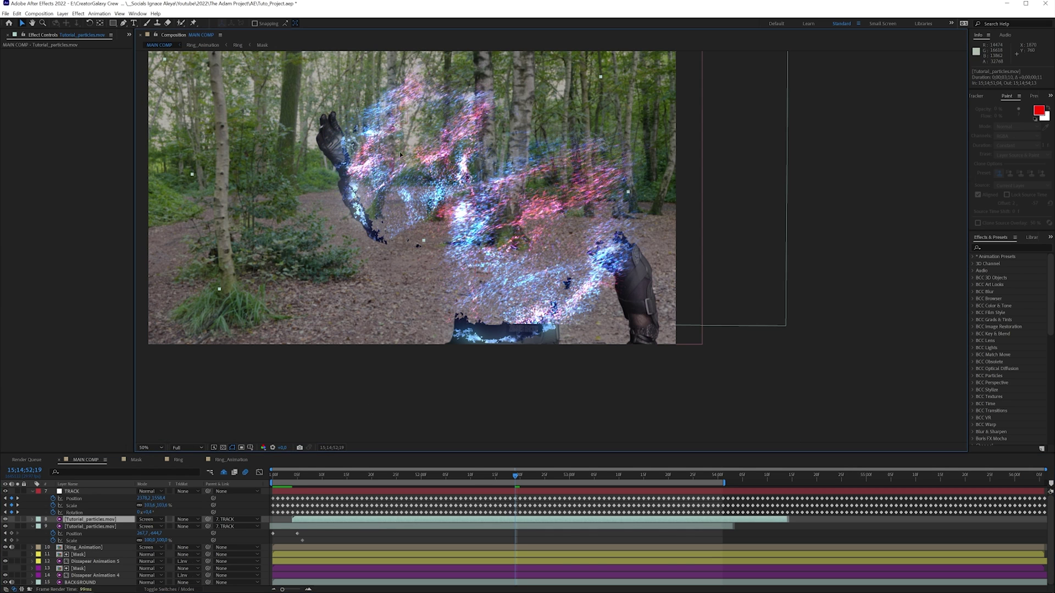
{"action": "left_click_drag", "start_coordinate": [362, 152], "coordinate": [358, 151]}
{"action": "key", "text": "s"}
{"action": "left_click", "coordinate": [157, 527]}
{"action": "type", "text": "40"}
{"action": "key", "text": "Return"}
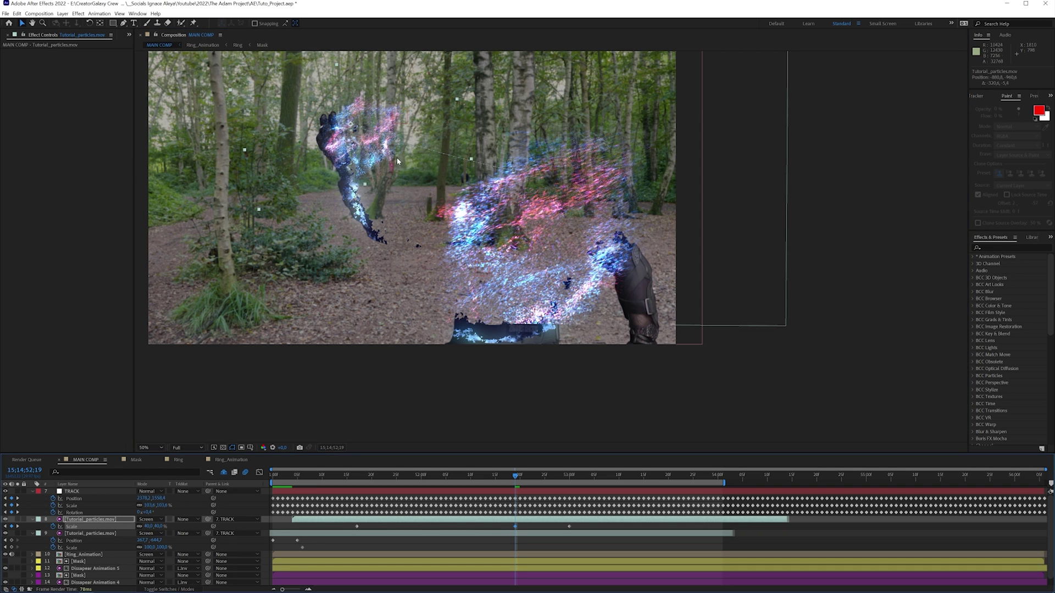
{"action": "left_click_drag", "start_coordinate": [371, 144], "coordinate": [367, 192]}
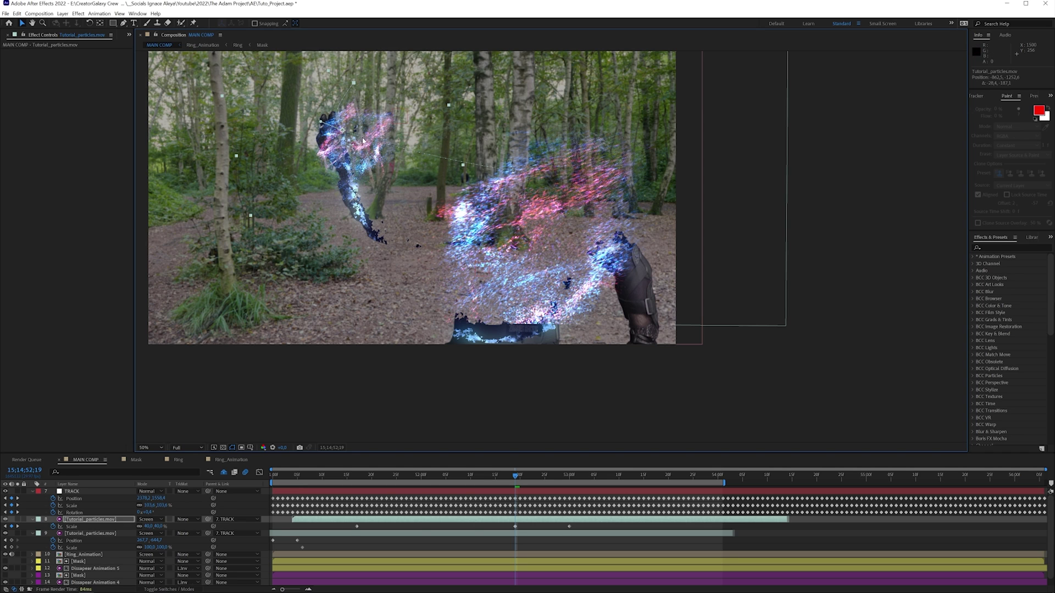
{"action": "left_click_drag", "start_coordinate": [464, 172], "coordinate": [459, 212]}
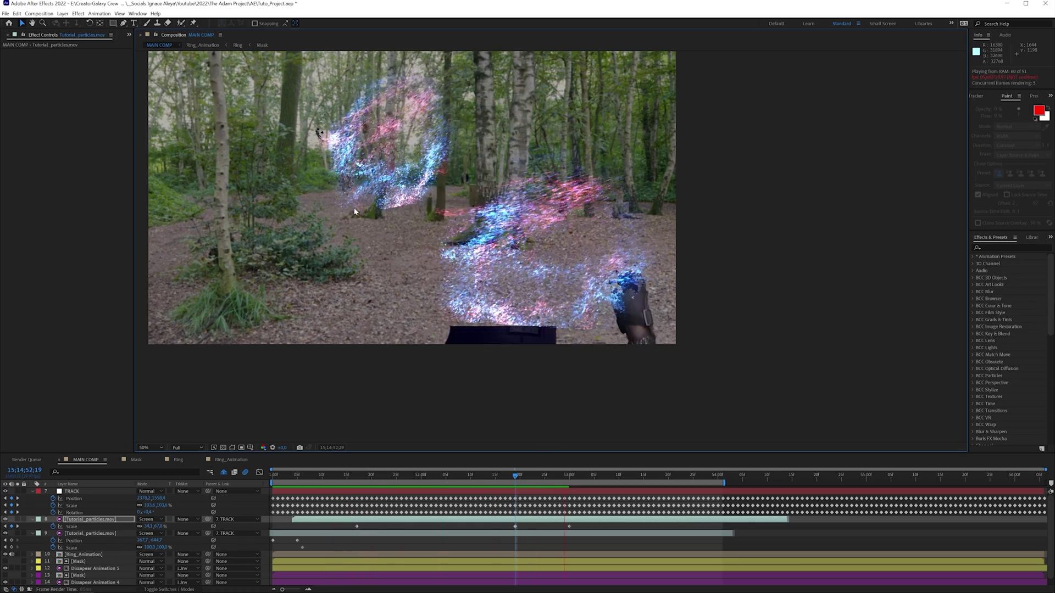
Remove the particle copy's Position and Scale keyframes and shift it later, placing it over the vanishing hand
{"action": "key", "text": "space"}
{"action": "key", "text": "shift+p"}
{"action": "key", "text": "space"}
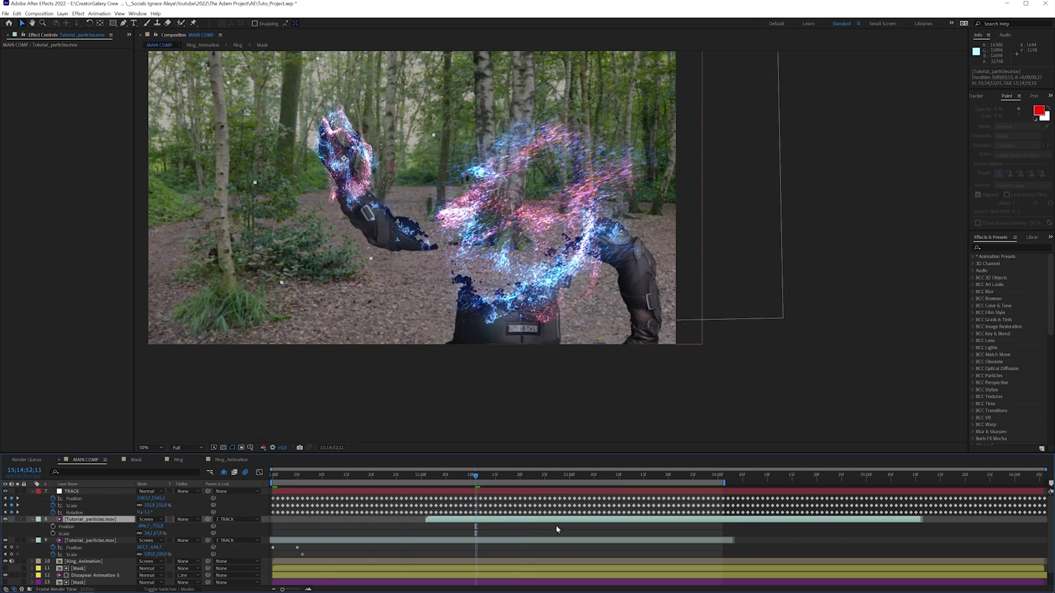
{"action": "key", "text": "space"}
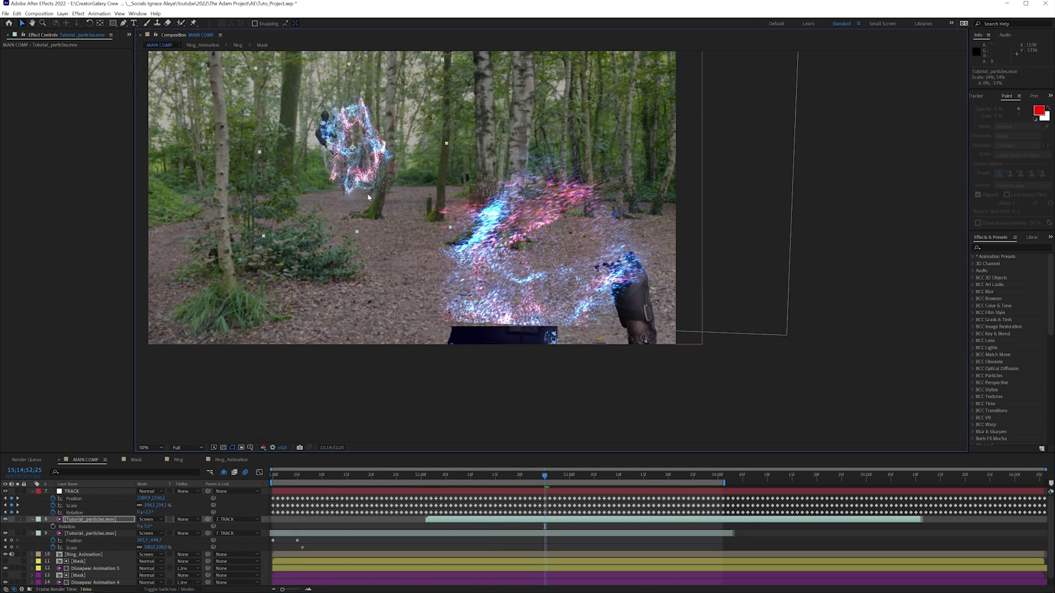
{"action": "left_click_drag", "start_coordinate": [357, 165], "coordinate": [328, 140]}
Duplicate the main Tutorial_particles.mov layer and set the lower copy's blending mode to Multiply
{"action": "left_click", "coordinate": [85, 532]}
{"action": "key", "text": "ctrl+d"}
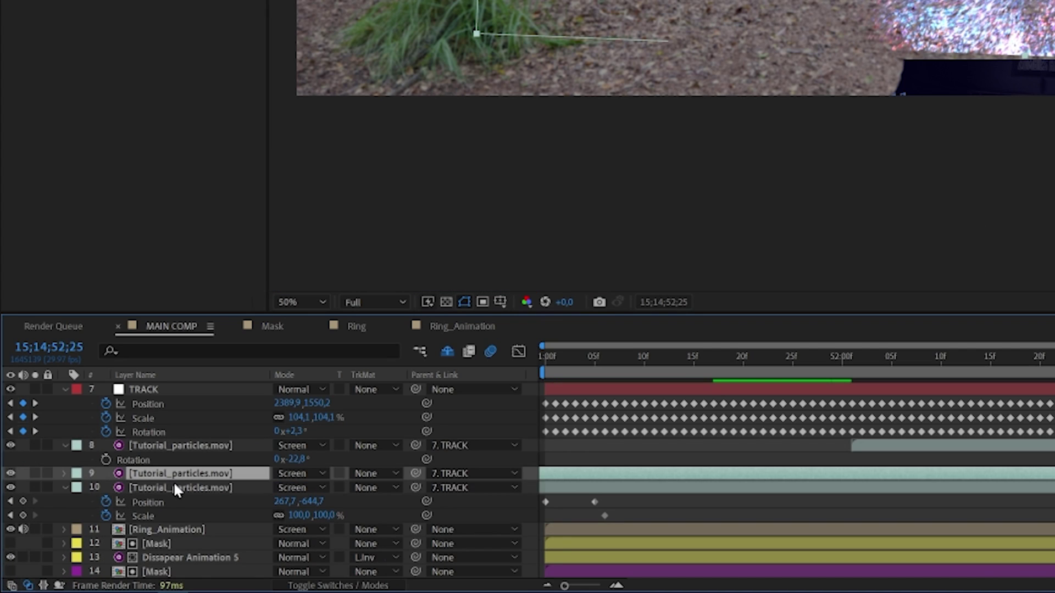
{"action": "left_click", "coordinate": [170, 483]}
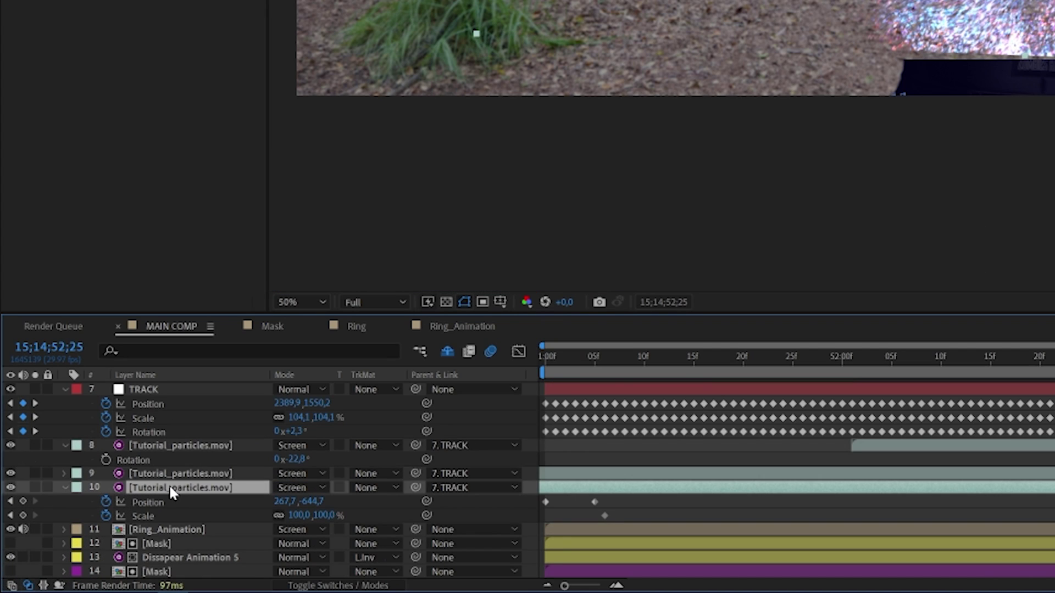
{"action": "left_click", "coordinate": [304, 488]}
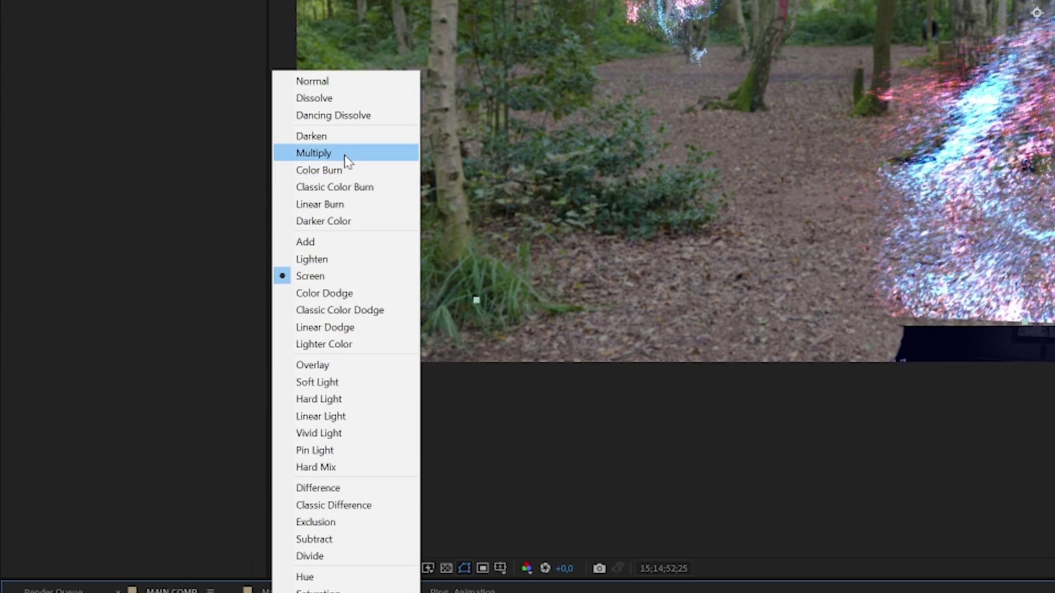
{"action": "left_click", "coordinate": [347, 153]}
Apply the Invert and Tint effects to the Multiply particle layer
{"action": "key", "text": "ctrl+space"}
{"action": "type", "text": "inv"}
{"action": "key", "text": "Return"}
{"action": "key", "text": "ctrl+space"}
{"action": "type", "text": "tint"}
{"action": "key", "text": "Return"}
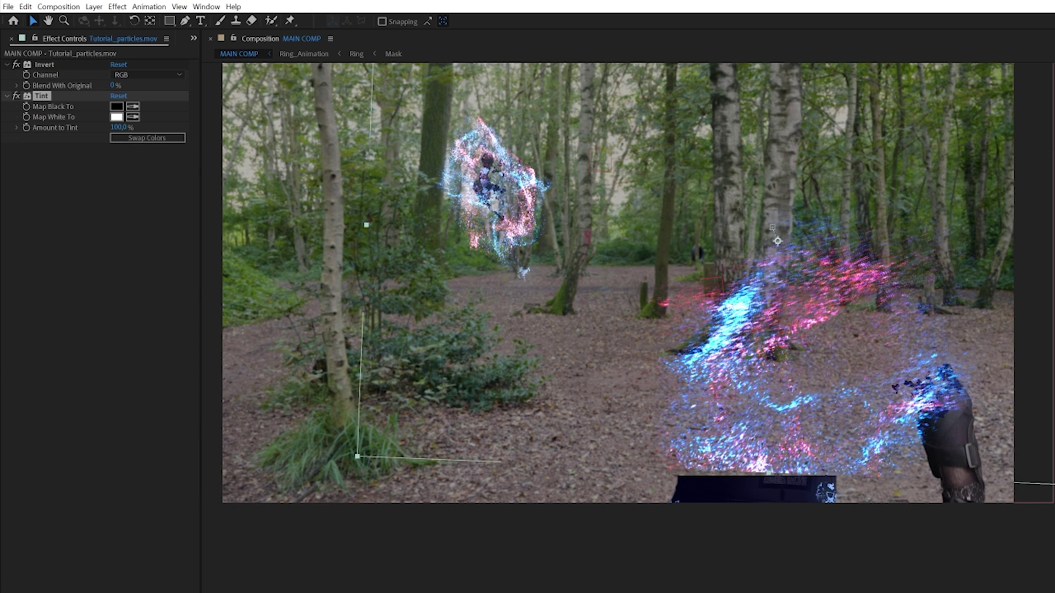
Add Fast Box Blur to the Multiply particle layer, check it soloed, and set the Blur Radius to about 162
{"action": "left_click", "coordinate": [28, 590]}
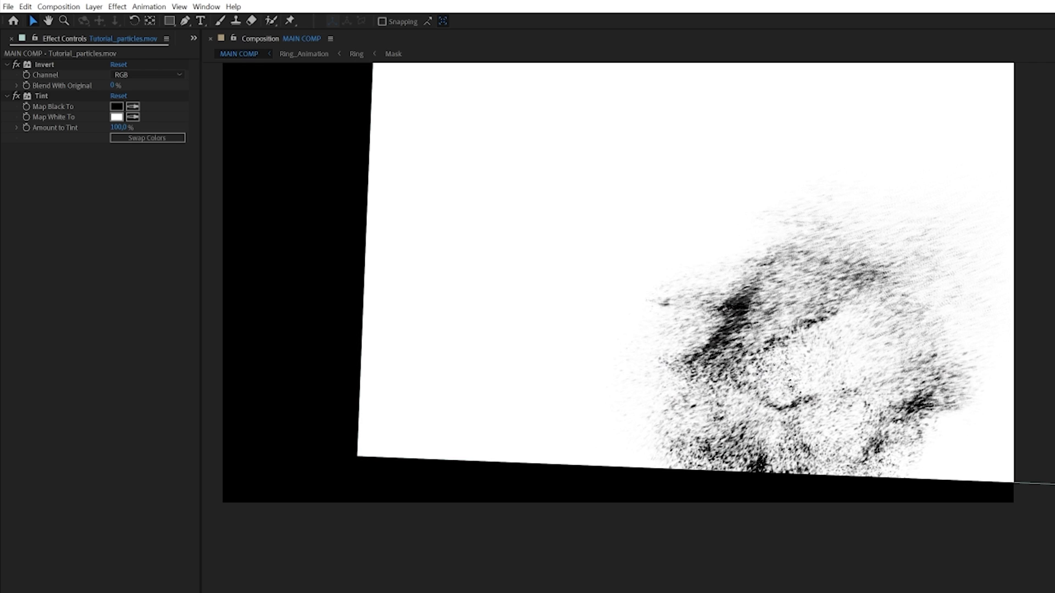
{"action": "key", "text": "Return"}
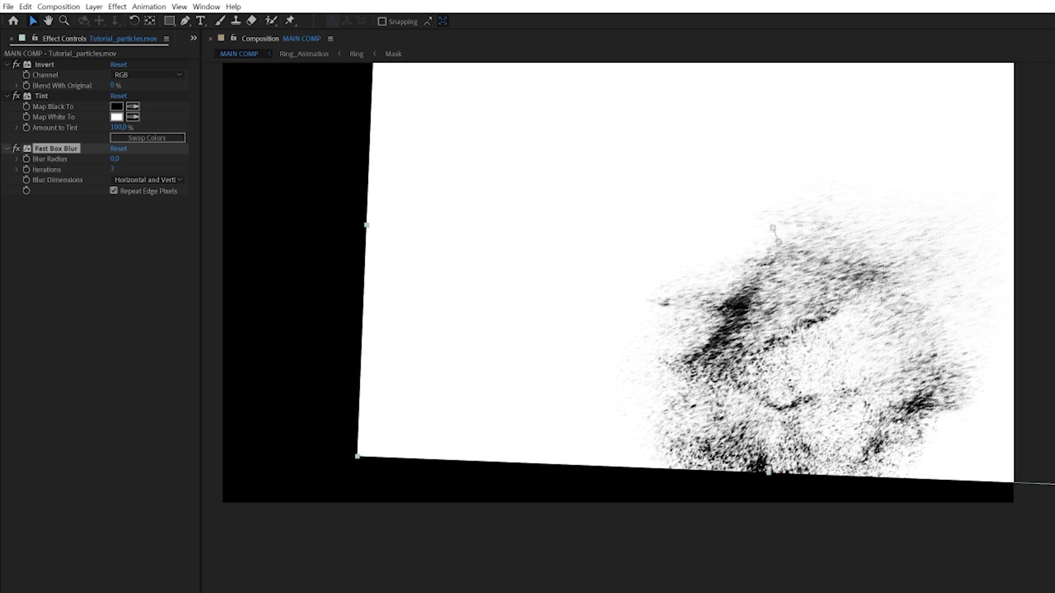
{"action": "left_click_drag", "start_coordinate": [115, 159], "coordinate": [135, 160]}
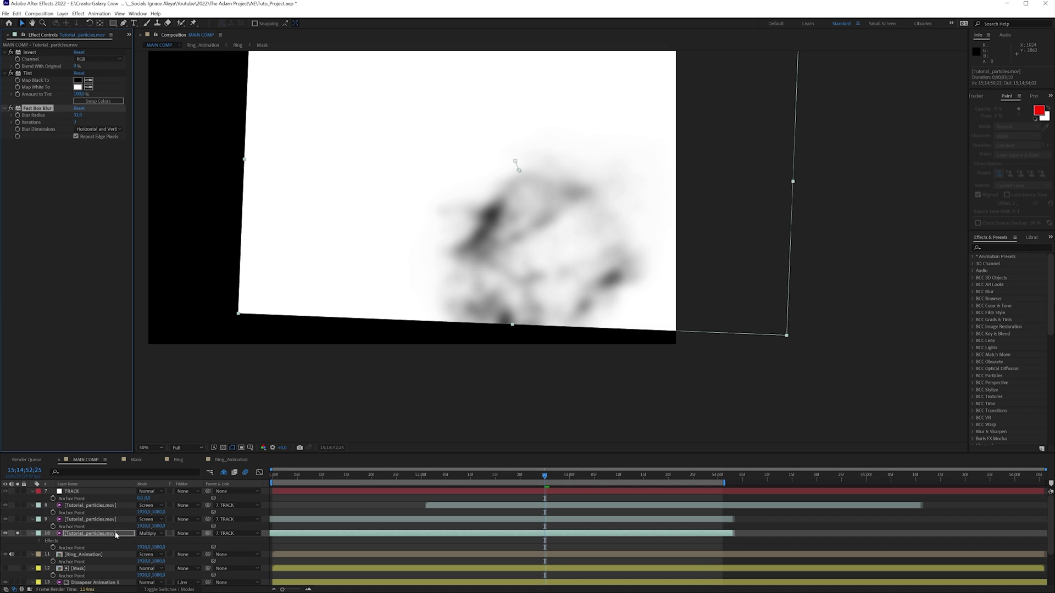
{"action": "left_click", "coordinate": [17, 534]}
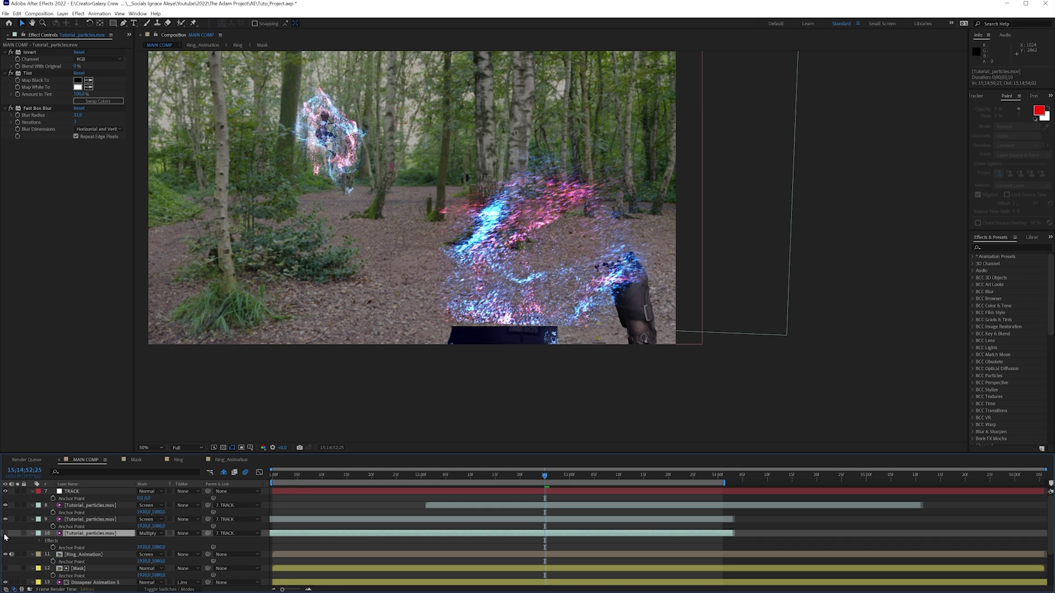
{"action": "left_click", "coordinate": [5, 534]}
{"action": "left_click_drag", "start_coordinate": [76, 116], "coordinate": [94, 117]}
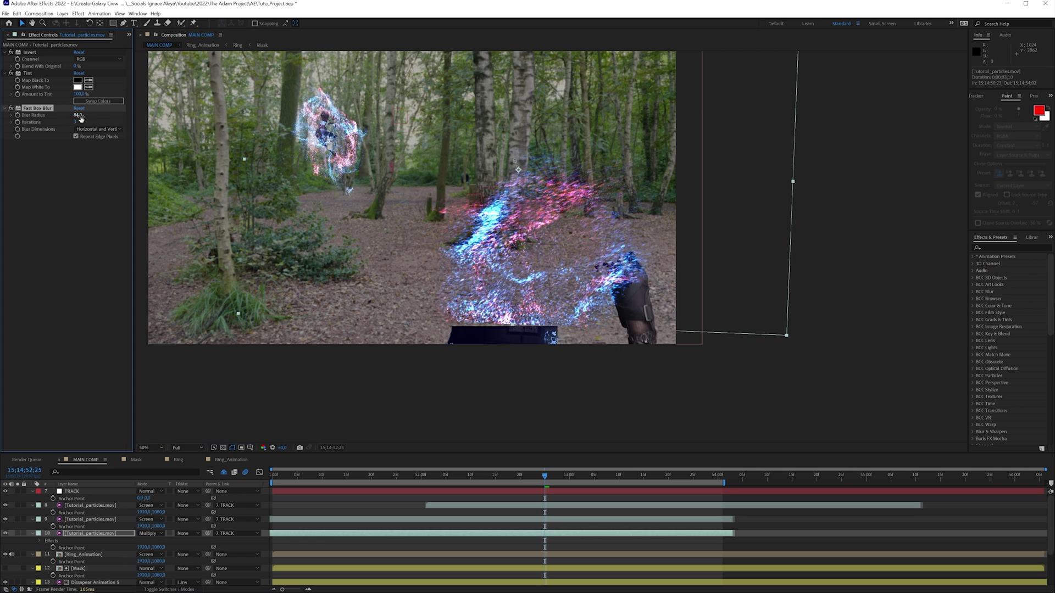
Add Curves to the Multiply particle layer, pull the midtones down slightly, and compare the image with the layer hidden and shown
{"action": "key", "text": "ctrl+space"}
{"action": "type", "text": "f"}
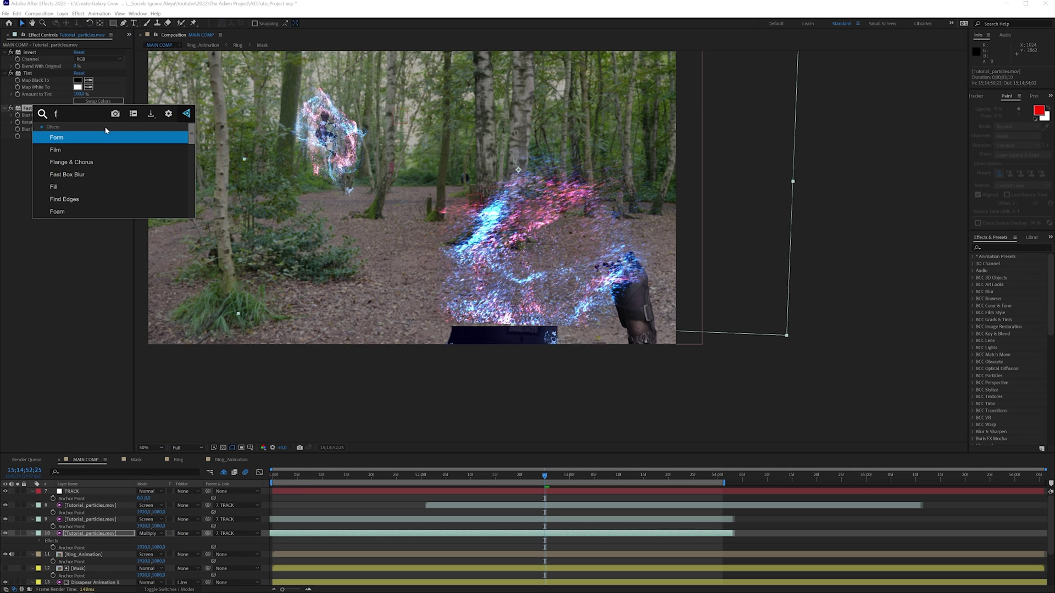
{"action": "key", "text": "BackSpace"}
{"action": "type", "text": "curv"}
{"action": "key", "text": "Return"}
{"action": "mouse_move", "coordinate": [68, 239]}
{"action": "left_mouse_down"}
{"action": "mouse_move", "coordinate": [84, 255]}
{"action": "mouse_move", "coordinate": [70, 236]}
{"action": "left_mouse_up"}
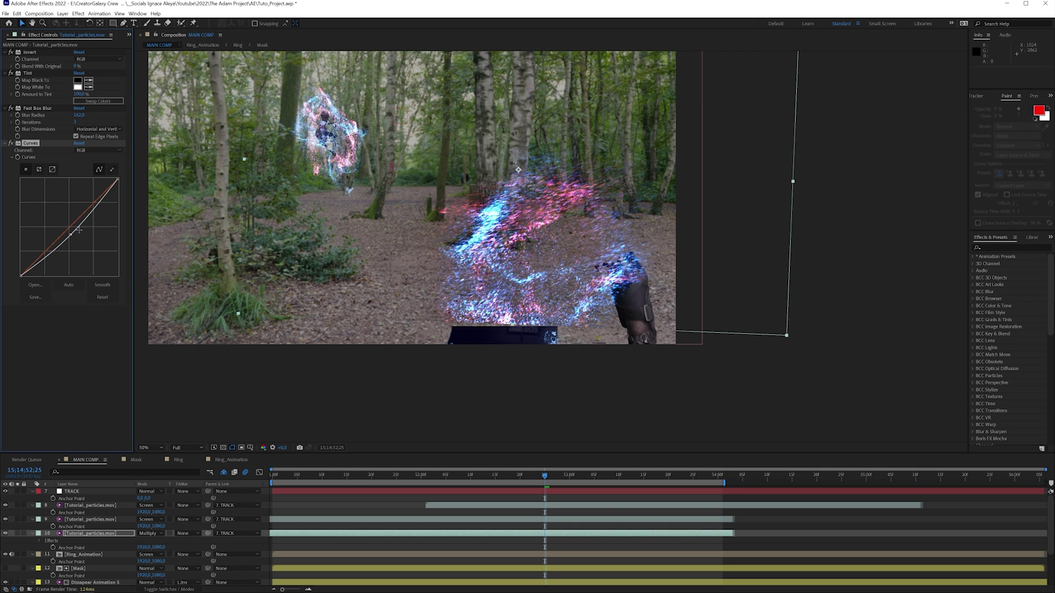
{"action": "left_click", "coordinate": [5, 534]}
{"action": "left_click", "coordinate": [5, 534]}
{"action": "left_click", "coordinate": [4, 533]}
{"action": "left_click", "coordinate": [4, 533]}
{"action": "left_click", "coordinate": [6, 533]}
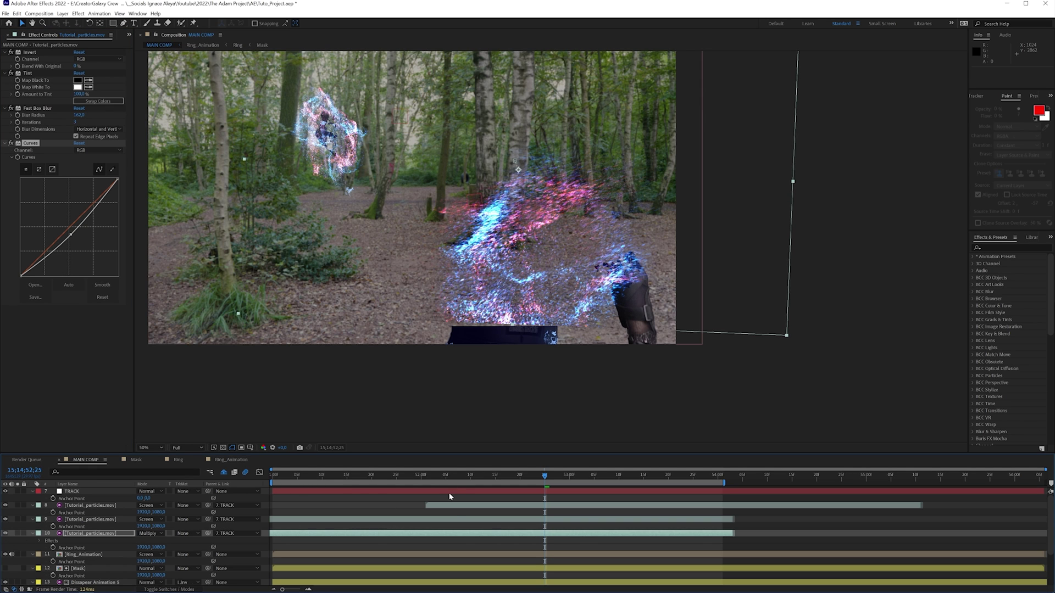
Duplicate the main Screen-mode Tutorial_particles.mov layer and shift the copy earlier in time
{"action": "left_click", "coordinate": [75, 520]}
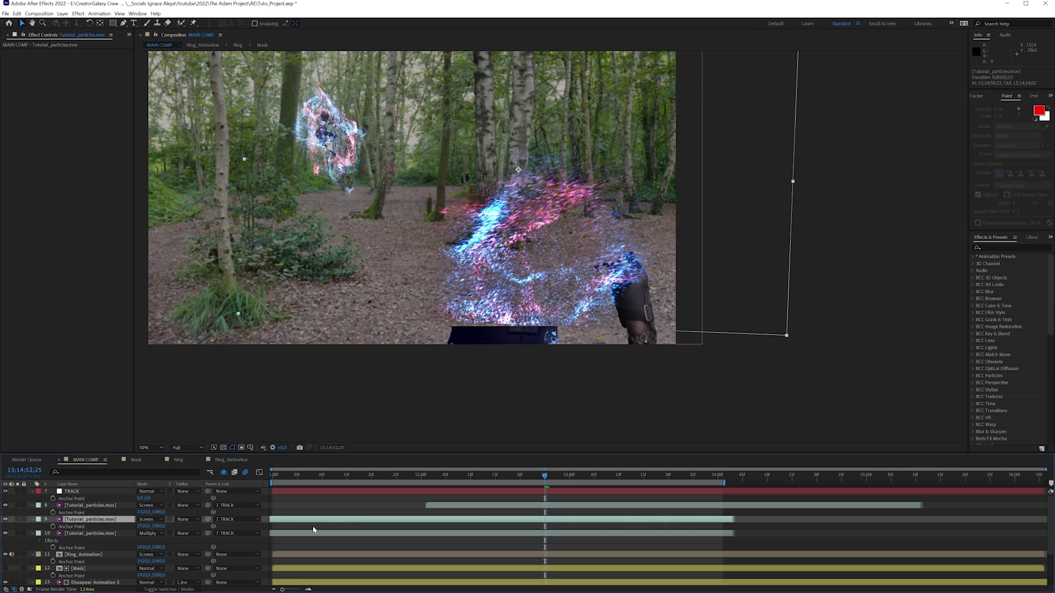
{"action": "key", "text": "ctrl+d"}
{"action": "left_click_drag", "start_coordinate": [315, 522], "coordinate": [346, 523]}
{"action": "left_click_drag", "start_coordinate": [346, 522], "coordinate": [263, 522]}
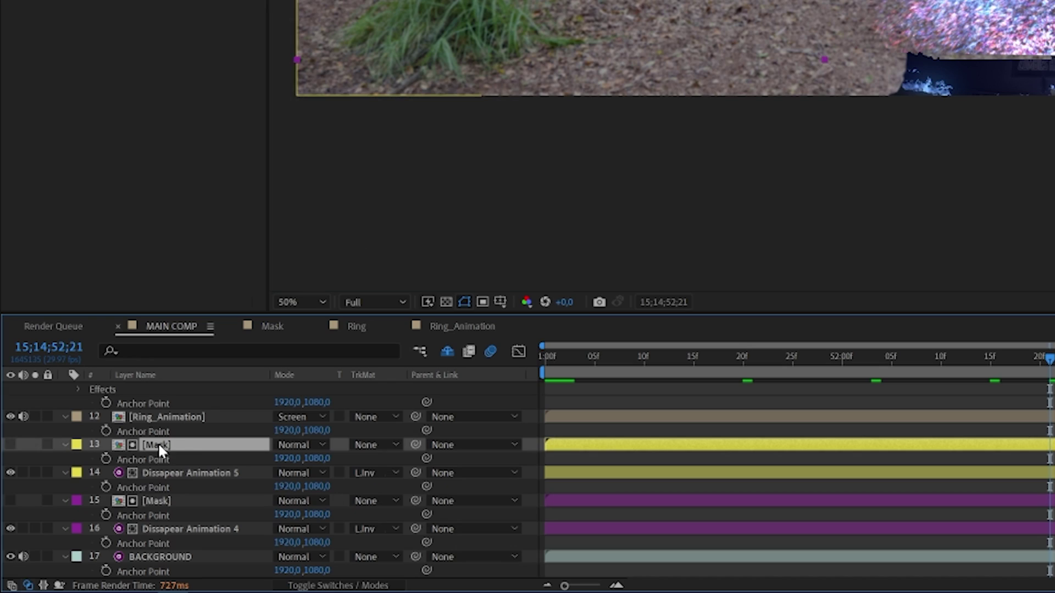
Animate the Position of the Mask layer above Dissapear Animation 4, adjusting the mask vertically at 15;14;52;21
{"action": "left_click", "coordinate": [158, 444]}
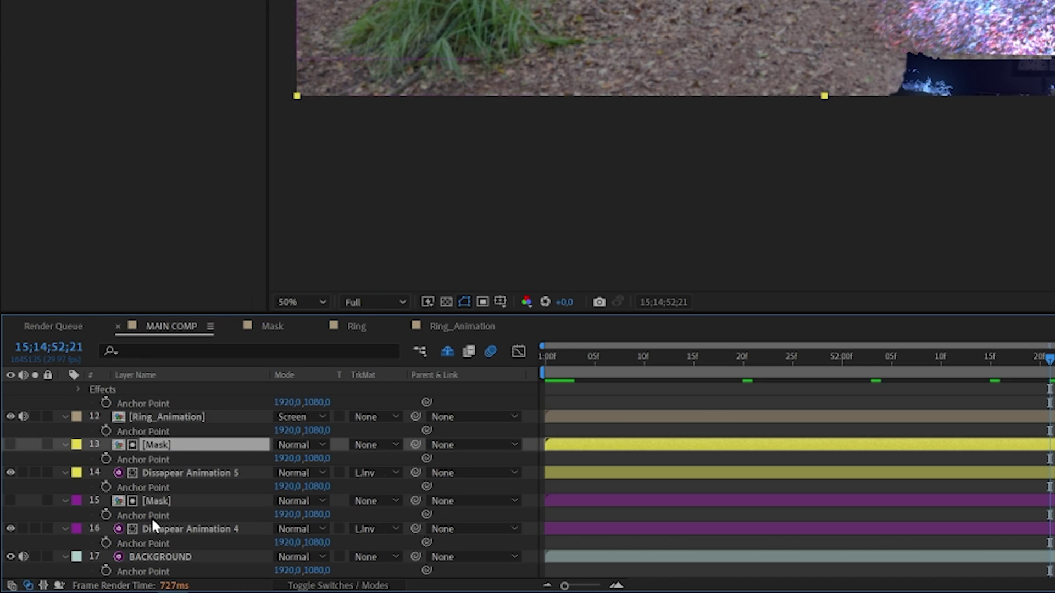
{"action": "left_click", "coordinate": [153, 500]}
{"action": "key", "text": "p"}
{"action": "left_click", "coordinate": [106, 514]}
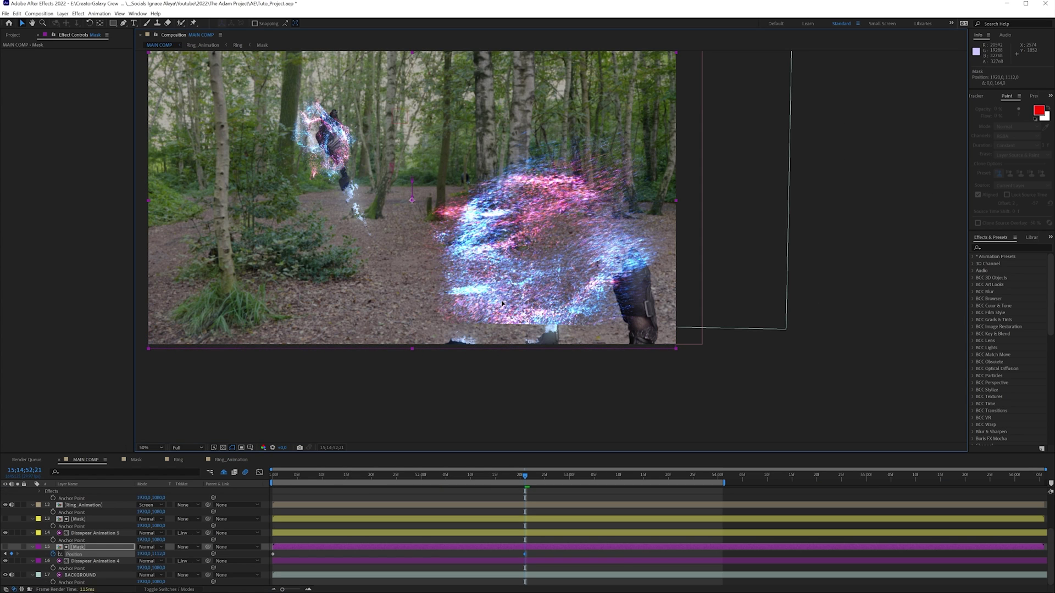
{"action": "left_click_drag", "start_coordinate": [502, 303], "coordinate": [501, 297]}
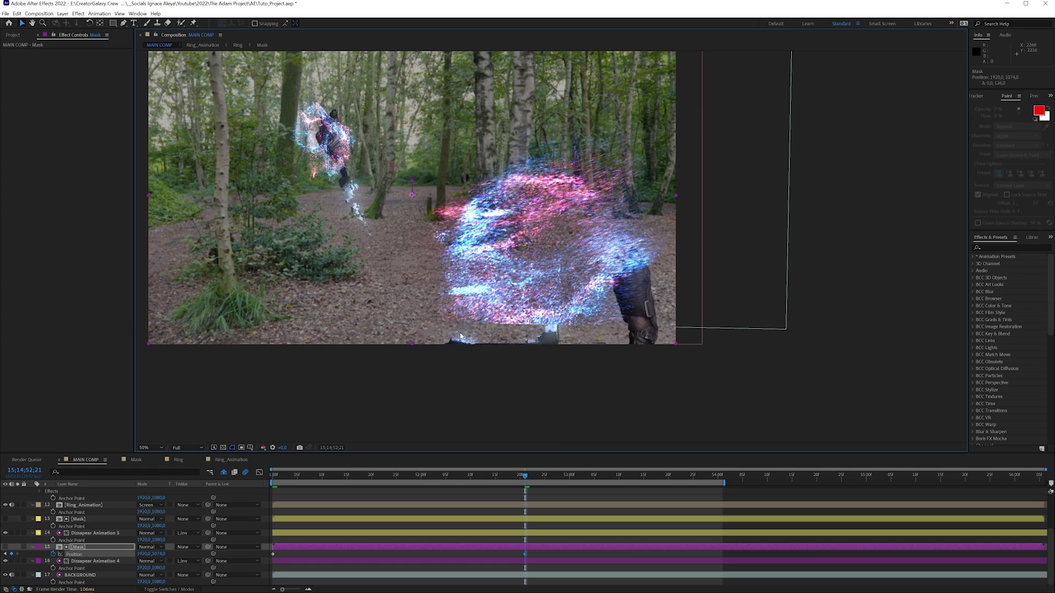
Go to 15;14;52;00 and collapse the open properties of all layers in MAIN COMP
{"action": "left_click_drag", "start_coordinate": [523, 478], "coordinate": [422, 484]}
{"action": "key", "text": "ctrl+a"}
{"action": "key", "text": "u"}
{"action": "left_click", "coordinate": [78, 572]}
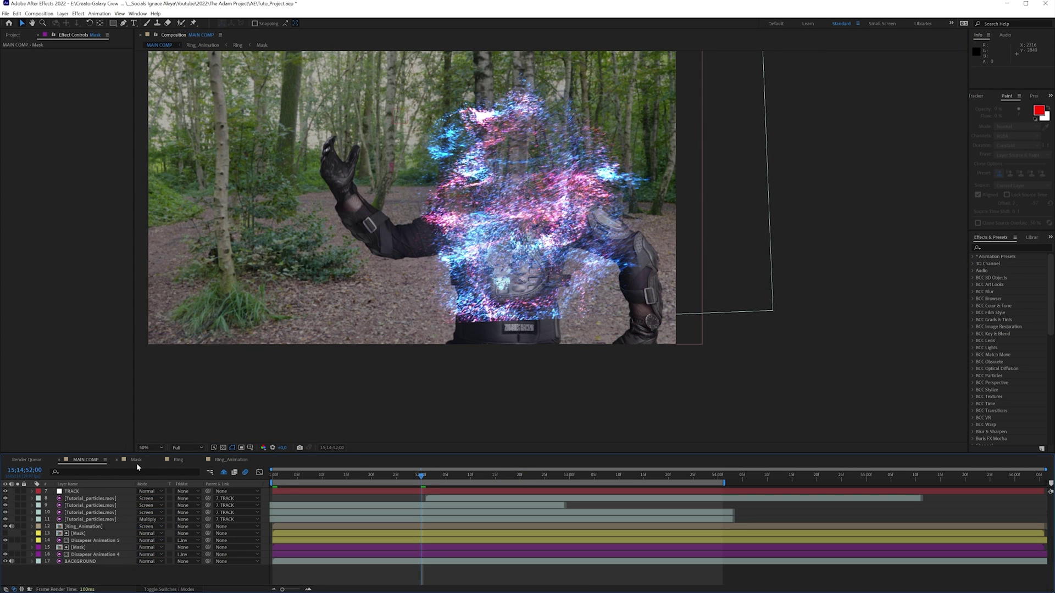
Copy the Luma Matte layer from the Mask composition and paste it at the top of MAIN COMP
{"action": "left_click", "coordinate": [136, 461]}
{"action": "left_click", "coordinate": [84, 492]}
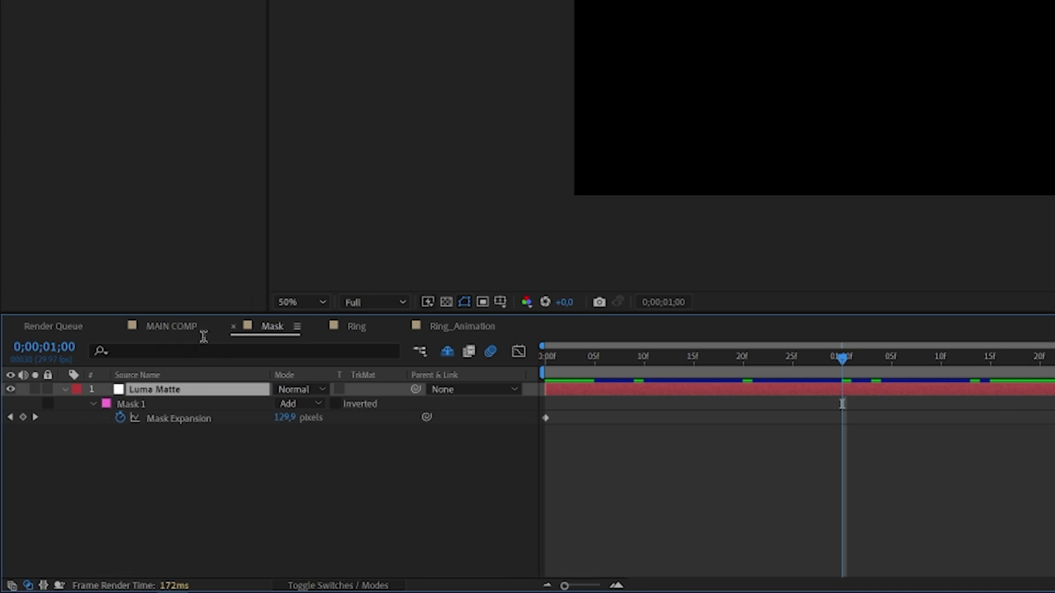
{"action": "left_click", "coordinate": [168, 330]}
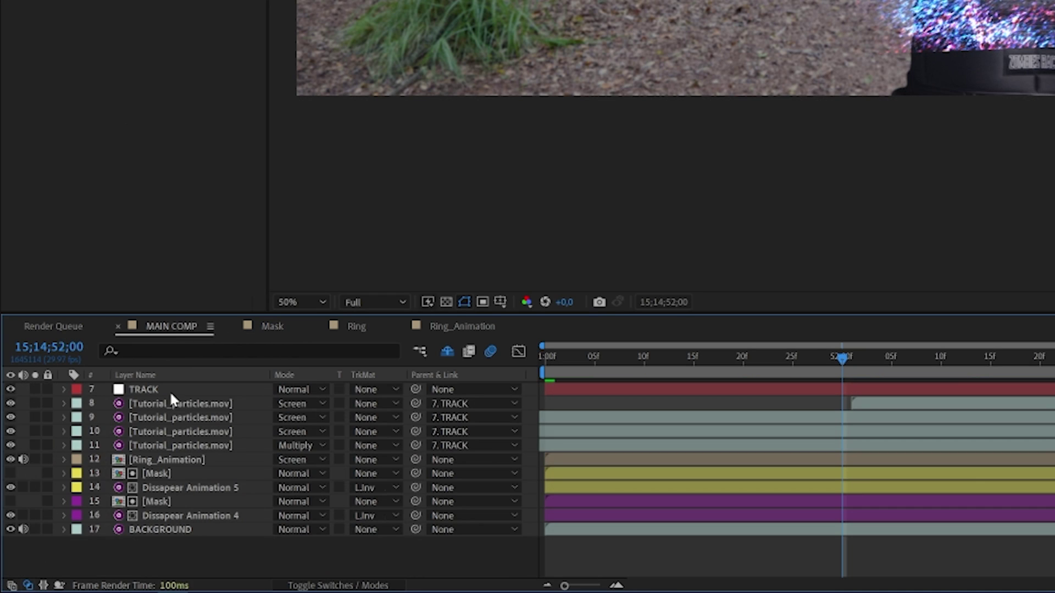
{"action": "scroll", "coordinate": [167, 393], "scroll_direction": "up", "scroll_amount": 1}
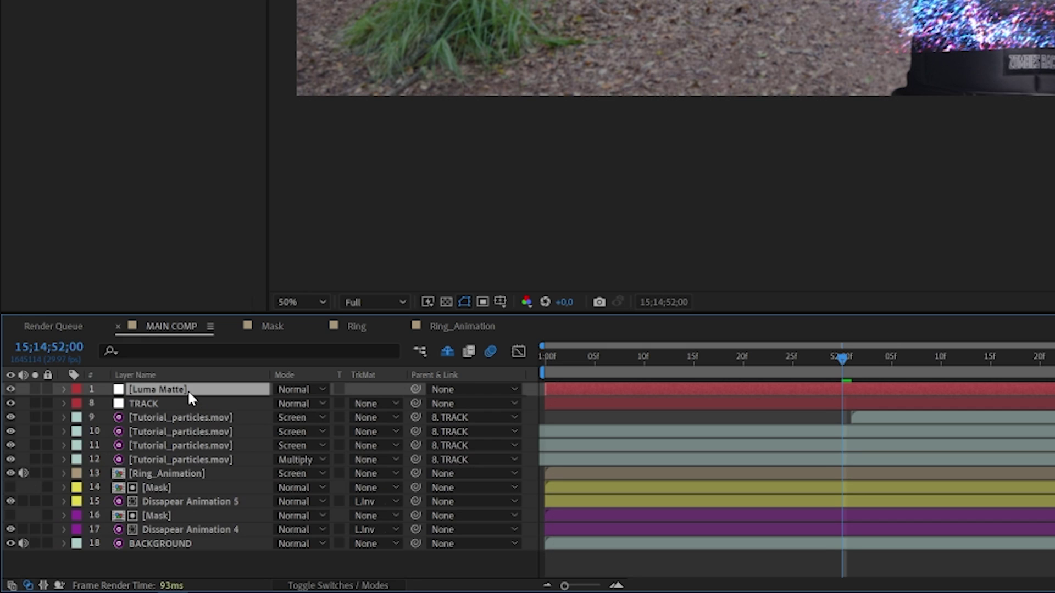
Duplicate Mask 1 on Luma Matte, set the copy to Subtract, and set Mask 1's feather to 580 pixels
{"action": "key", "text": "f"}
{"action": "left_click", "coordinate": [165, 404]}
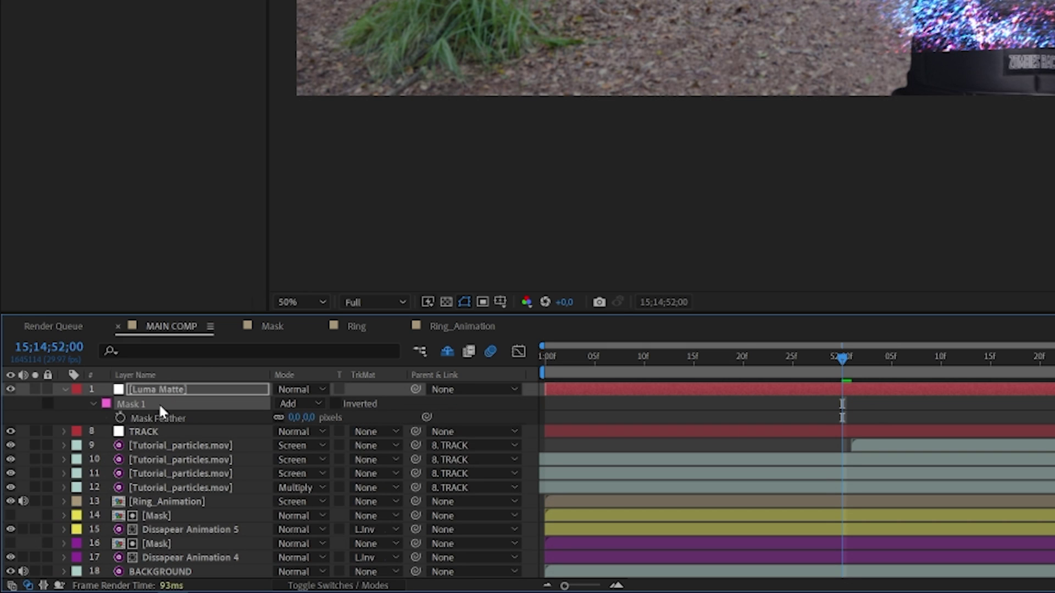
{"action": "key", "text": "ctrl+d"}
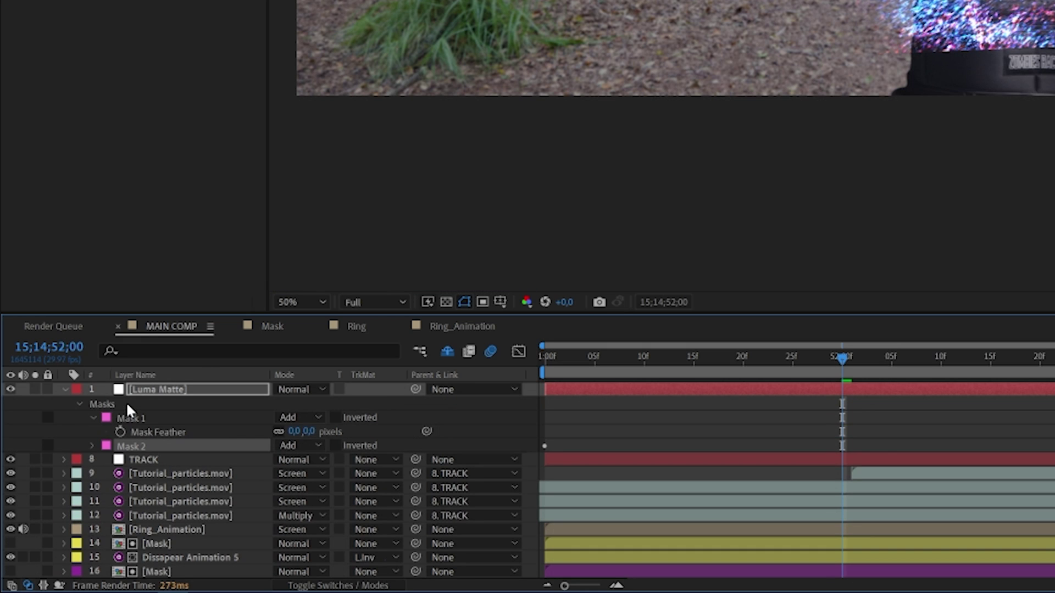
{"action": "left_click", "coordinate": [294, 445]}
{"action": "left_click", "coordinate": [309, 497]}
{"action": "left_click_drag", "start_coordinate": [313, 436], "coordinate": [444, 450]}
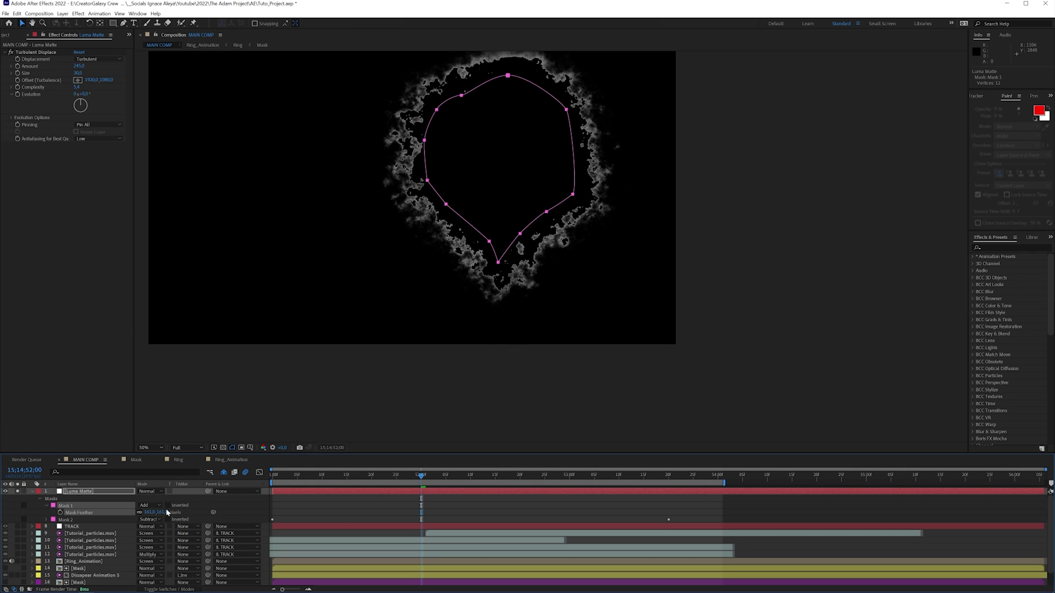
{"action": "left_click_drag", "start_coordinate": [167, 512], "coordinate": [330, 513]}
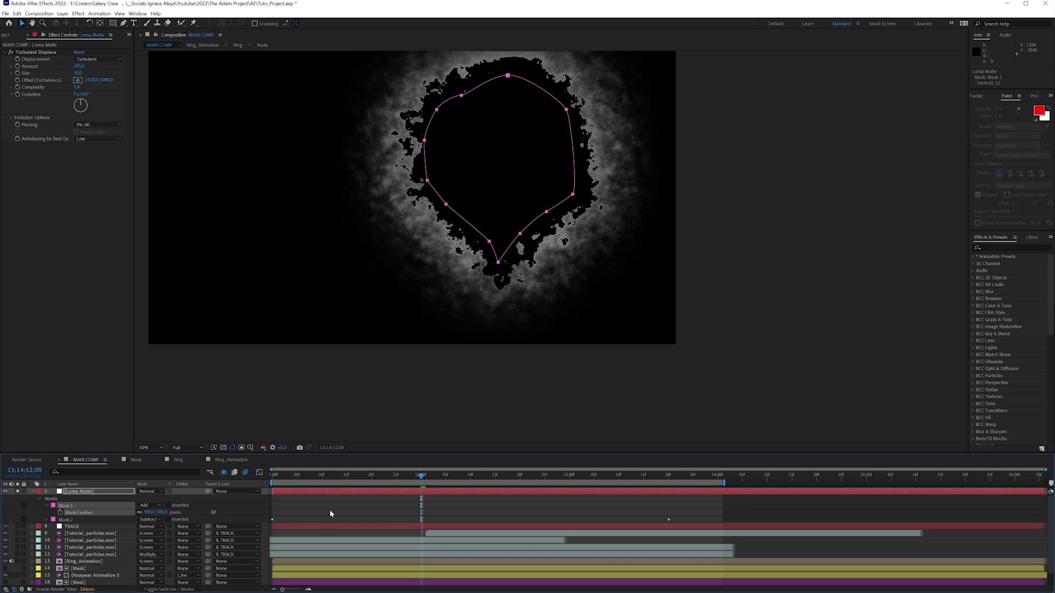
Compare the soloed Luma Matte layer with the full composite to check the feathered matte ring
{"action": "left_click", "coordinate": [18, 492]}
{"action": "left_click", "coordinate": [19, 492]}
{"action": "left_click", "coordinate": [19, 492]}
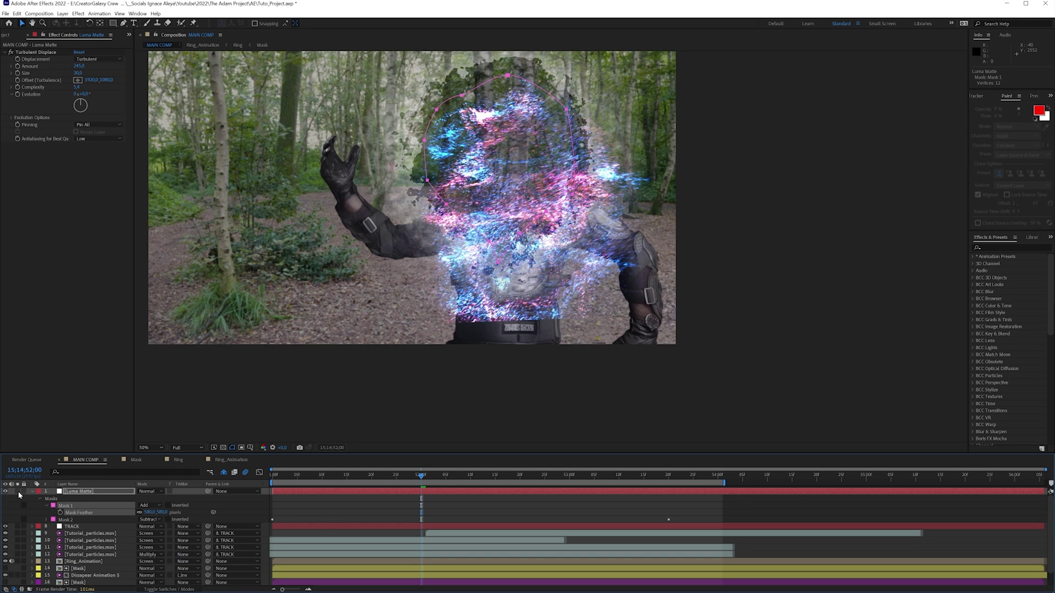
{"action": "left_click", "coordinate": [19, 493]}
{"action": "left_click", "coordinate": [18, 493]}
{"action": "left_click", "coordinate": [18, 492]}
{"action": "left_click", "coordinate": [19, 492]}
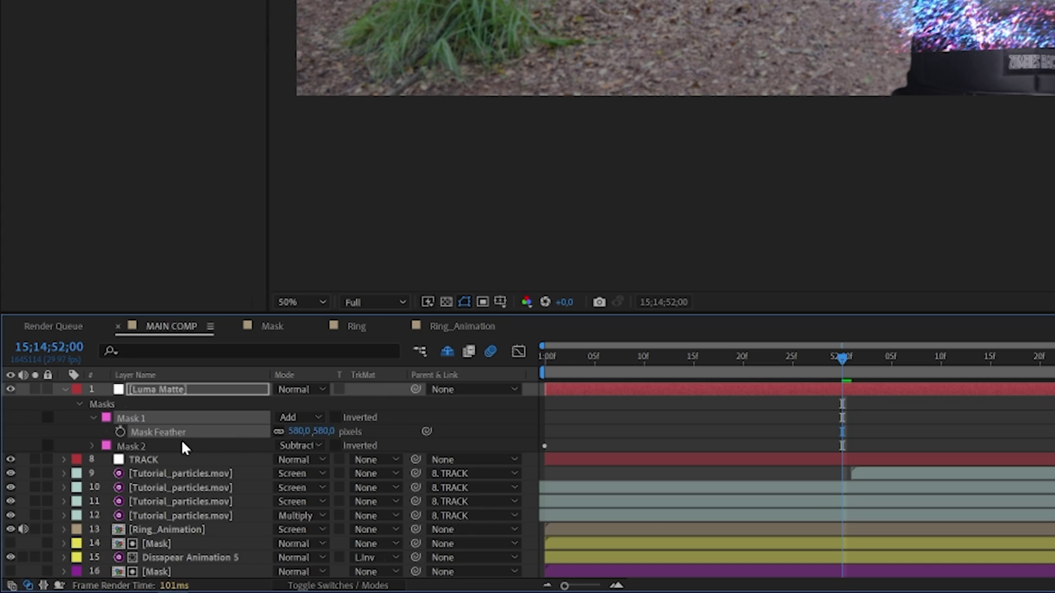
Remove Mask 2's Mask Expansion animation, feather its edge, and reduce its expansion to a negative value
{"action": "left_click", "coordinate": [94, 520]}
{"action": "left_click", "coordinate": [92, 446]}
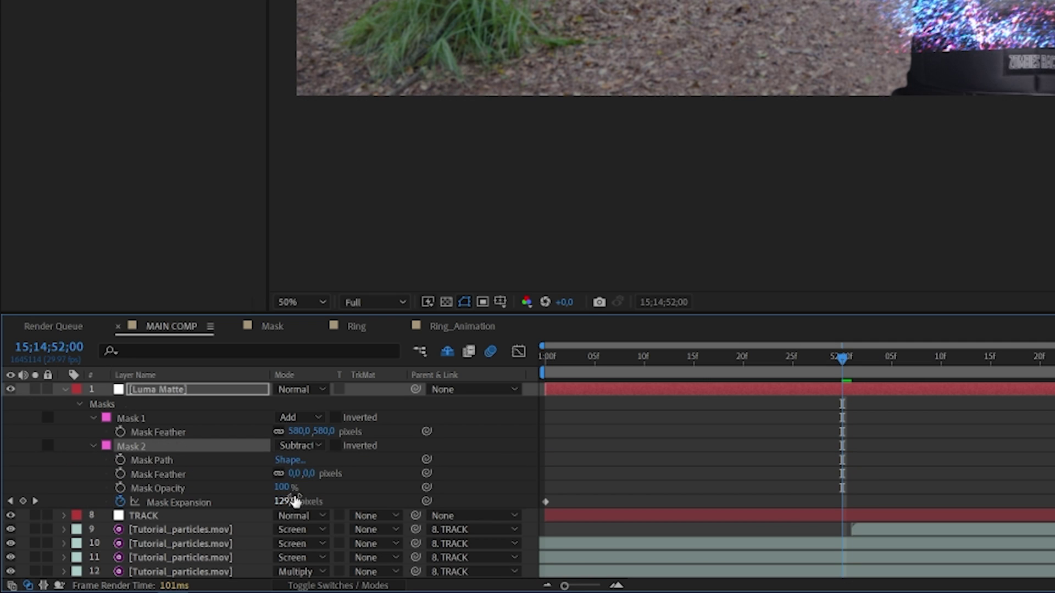
{"action": "left_click", "coordinate": [120, 501]}
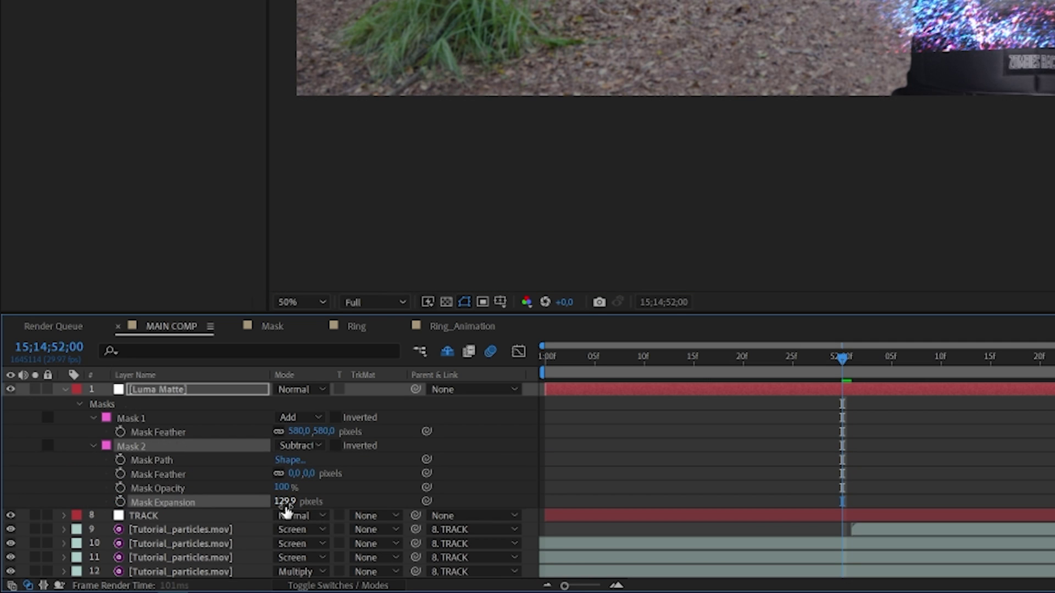
{"action": "left_click_drag", "start_coordinate": [315, 477], "coordinate": [351, 476]}
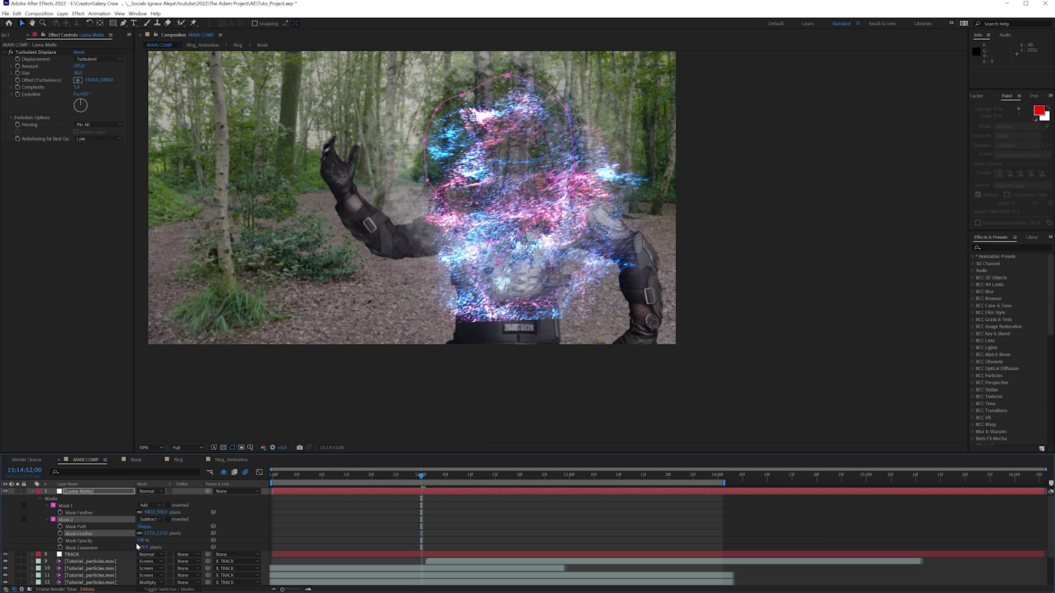
{"action": "left_click_drag", "start_coordinate": [141, 547], "coordinate": [61, 551]}
Duplicate Dissapear Animation 5, move the copy above Luma Matte, and use it as Luma Matte's alpha track matte
{"action": "left_click", "coordinate": [71, 492]}
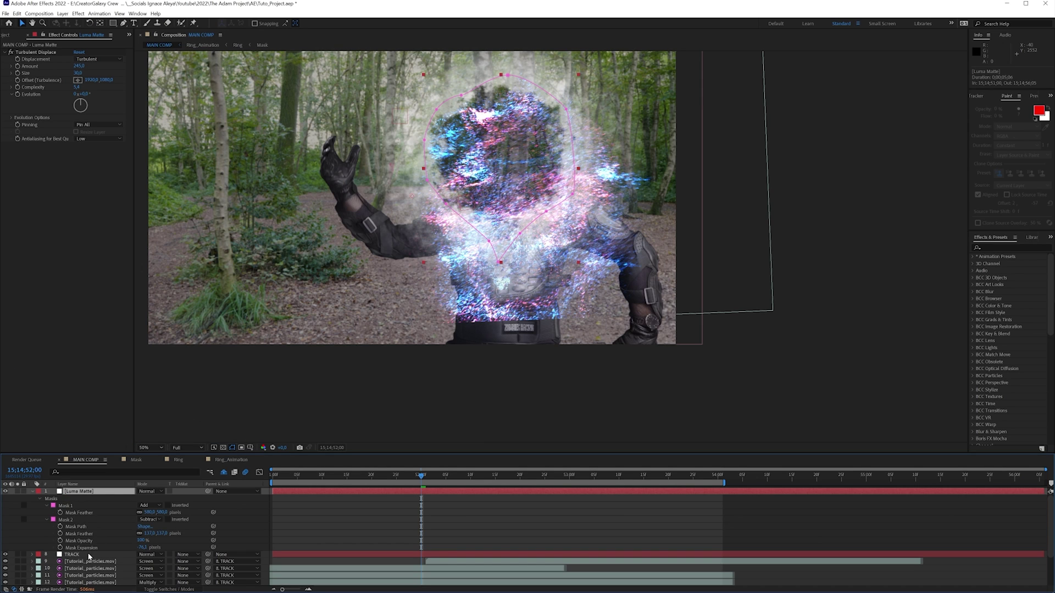
{"action": "scroll", "coordinate": [85, 559], "scroll_direction": "down", "scroll_amount": 2}
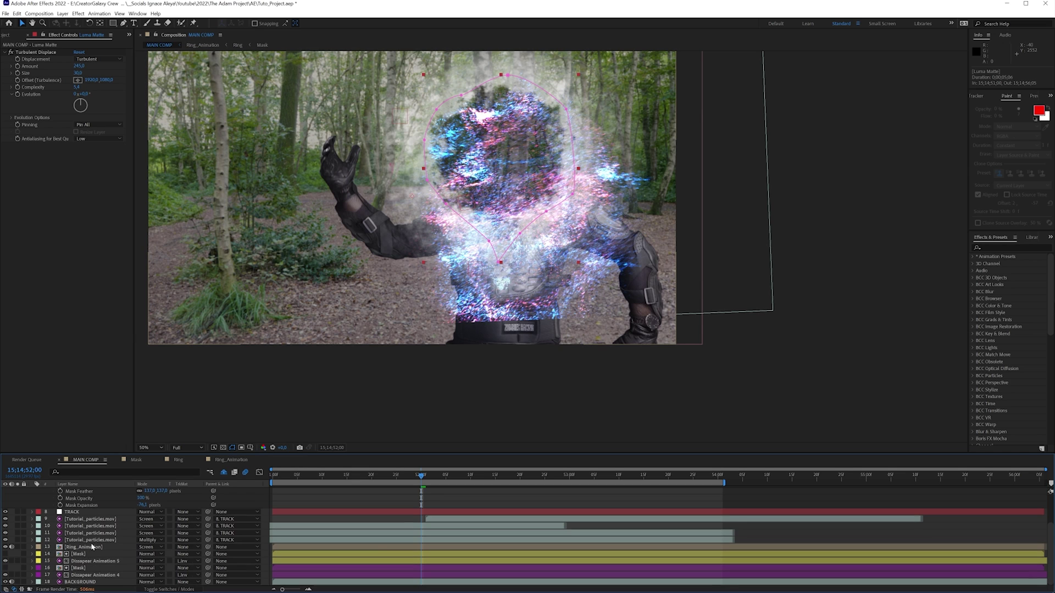
{"action": "left_click", "coordinate": [88, 561]}
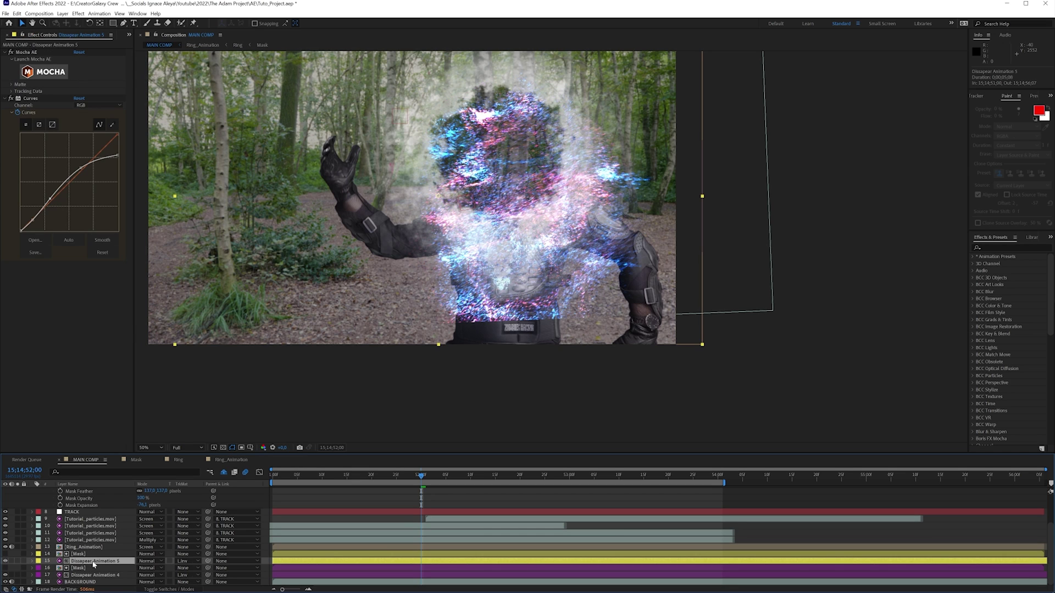
{"action": "key", "text": "ctrl+d"}
{"action": "left_click_drag", "start_coordinate": [94, 561], "coordinate": [100, 490]}
{"action": "left_click", "coordinate": [186, 498]}
{"action": "left_click", "coordinate": [198, 518]}
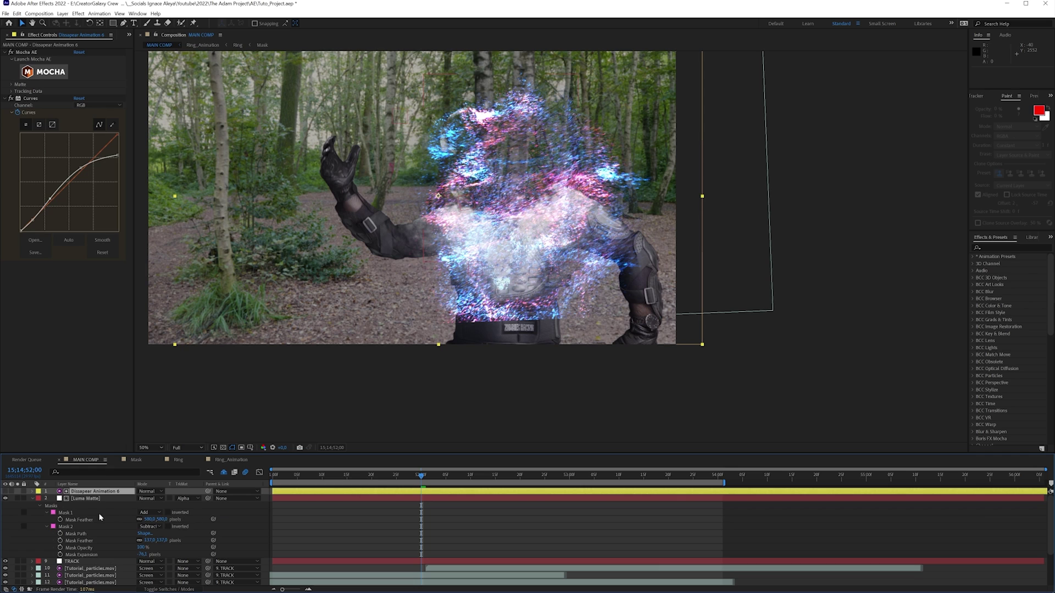
Add the Fractal Noise effect to the Luma Matte layer
{"action": "left_click", "coordinate": [73, 500]}
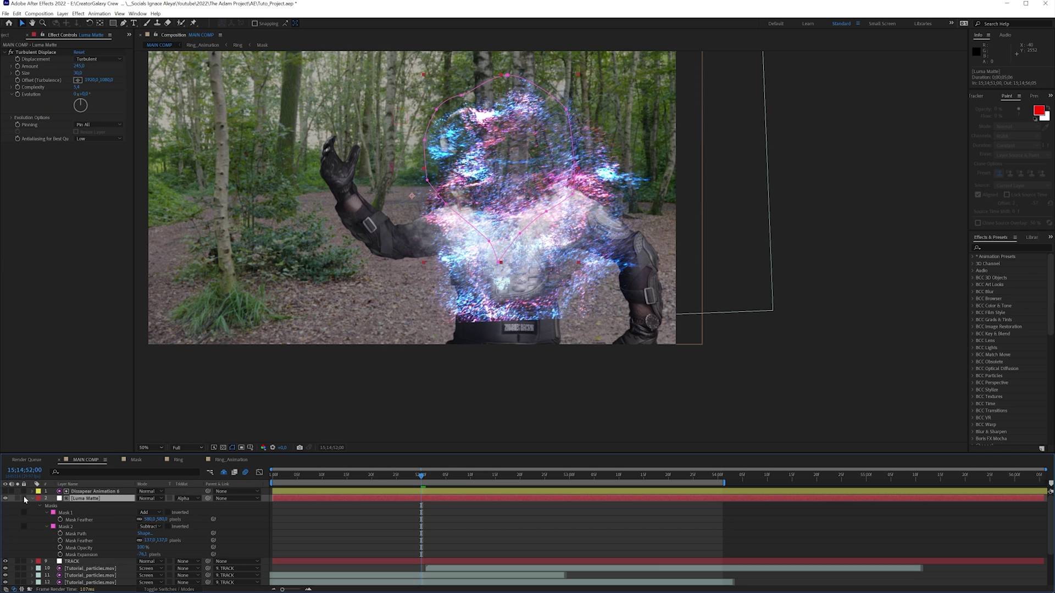
{"action": "key", "text": "ctrl+space"}
{"action": "type", "text": "fra"}
{"action": "left_click", "coordinate": [38, 525]}
{"action": "key", "text": "ctrl+alt+shift+e"}
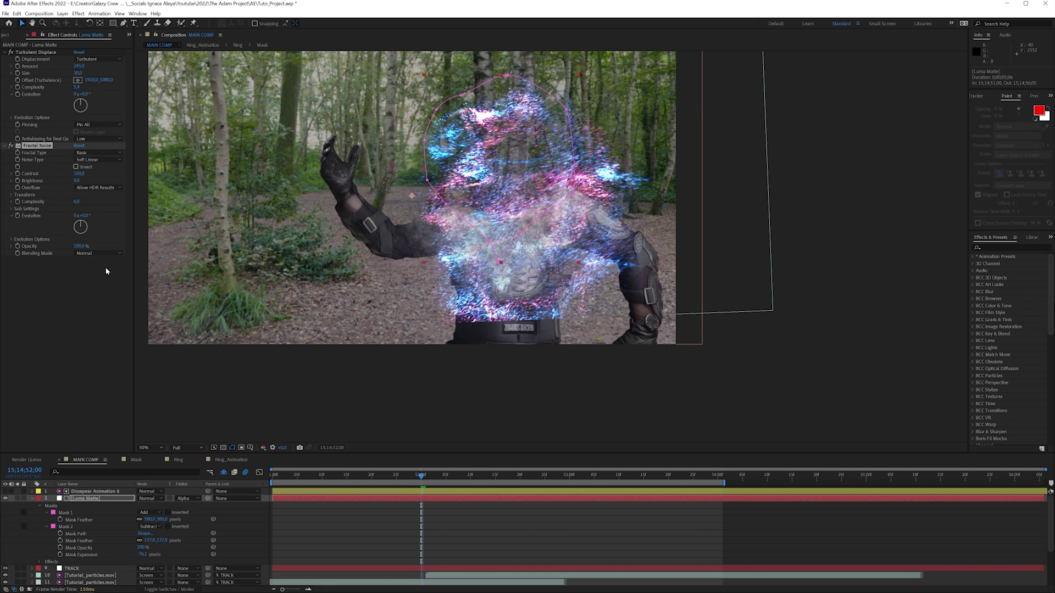
Raise the Fractal Noise contrast, set its type to Dynamic Progressive, invert it, and lower the brightness below zero
{"action": "left_click_drag", "start_coordinate": [80, 175], "coordinate": [183, 182]}
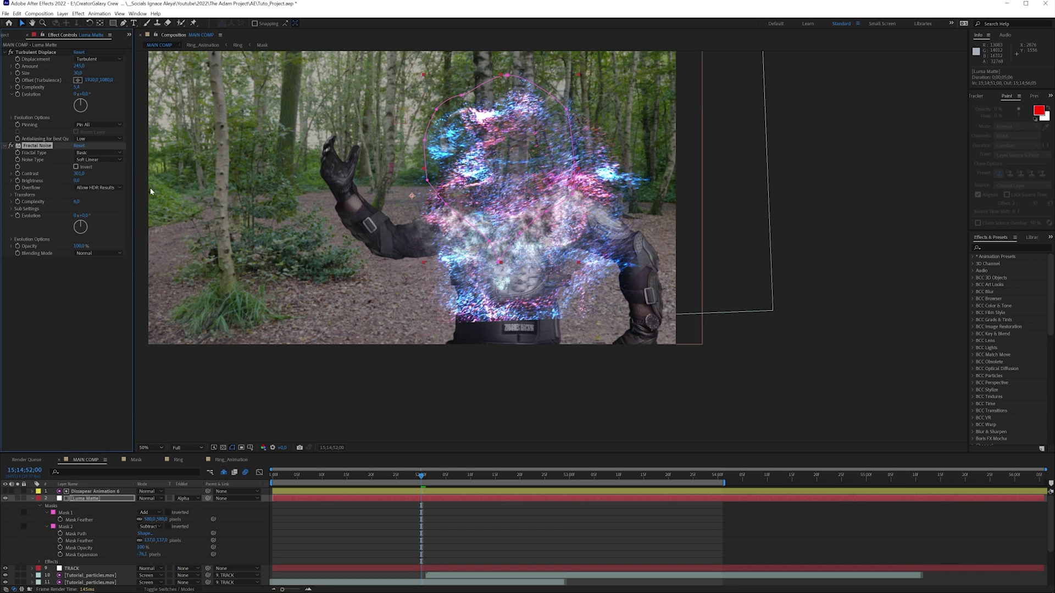
{"action": "left_click", "coordinate": [99, 153]}
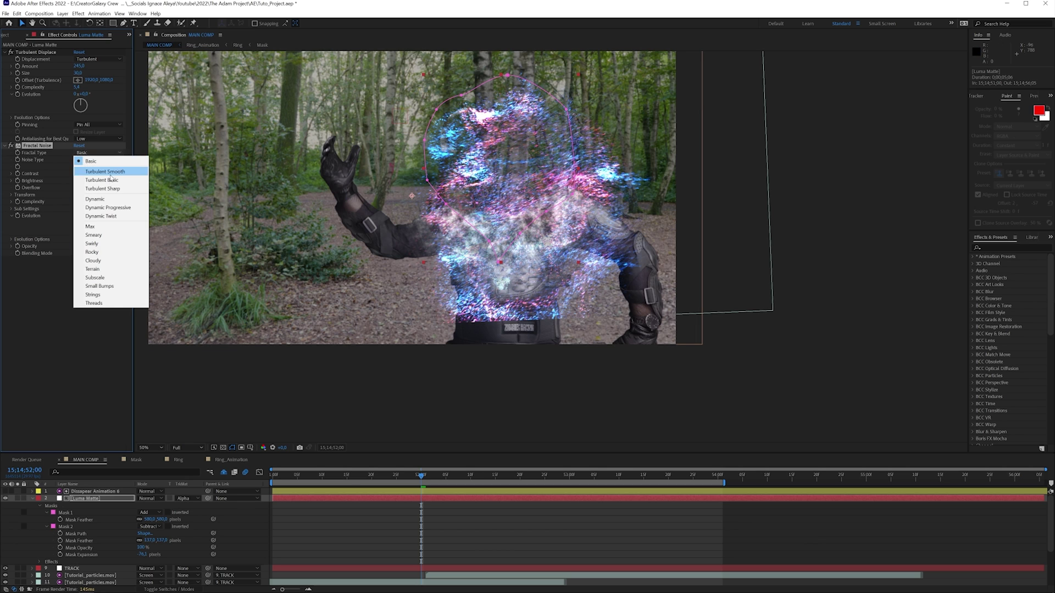
{"action": "left_click", "coordinate": [106, 208]}
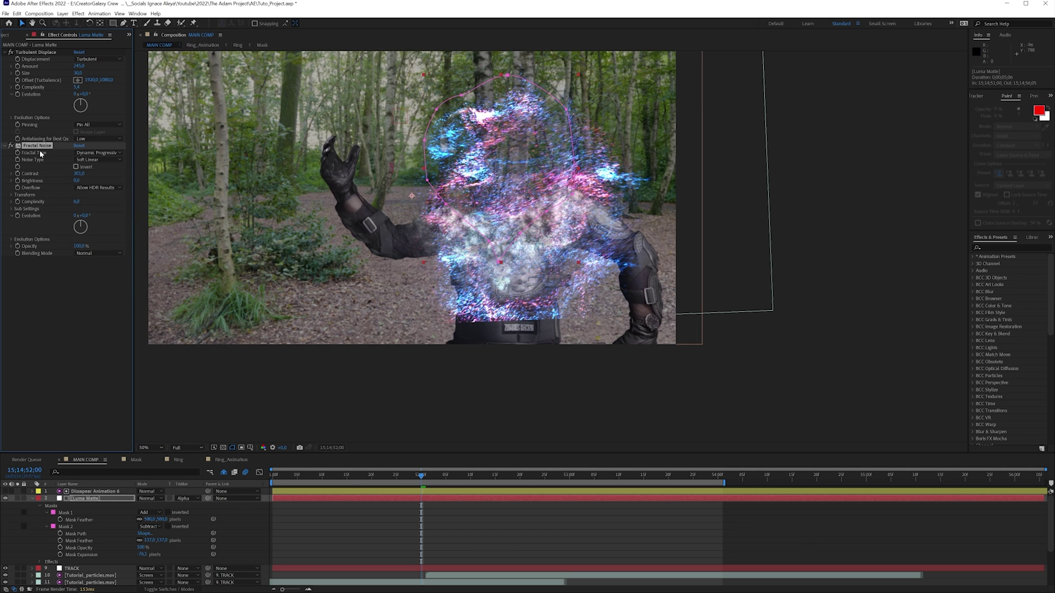
{"action": "left_click", "coordinate": [100, 153]}
{"action": "left_click", "coordinate": [108, 209]}
{"action": "left_click", "coordinate": [76, 167]}
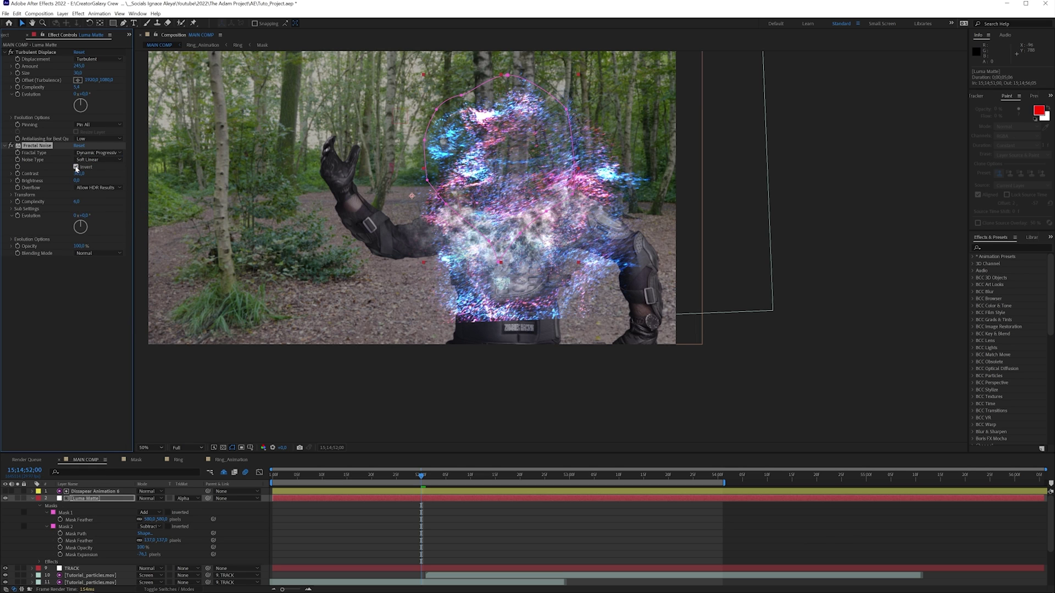
{"action": "left_click_drag", "start_coordinate": [60, 180], "coordinate": [67, 180]}
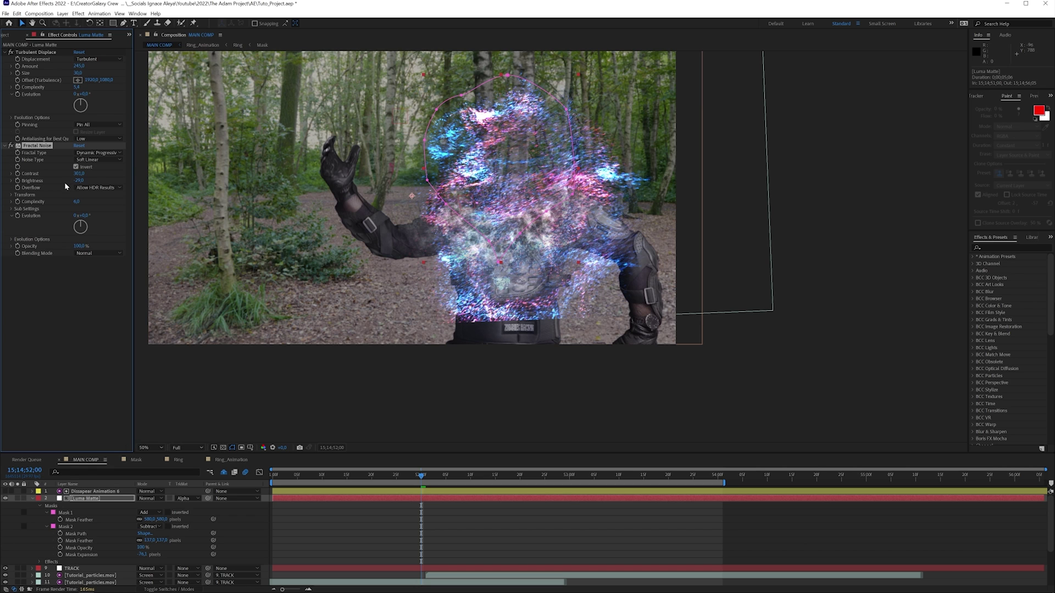
Add Tint to the Luma Matte layer, map white to a bright cyan-blue, and preview the animation
{"action": "key", "text": "ctrl+space"}
{"action": "type", "text": "tint"}
{"action": "key", "text": "Return"}
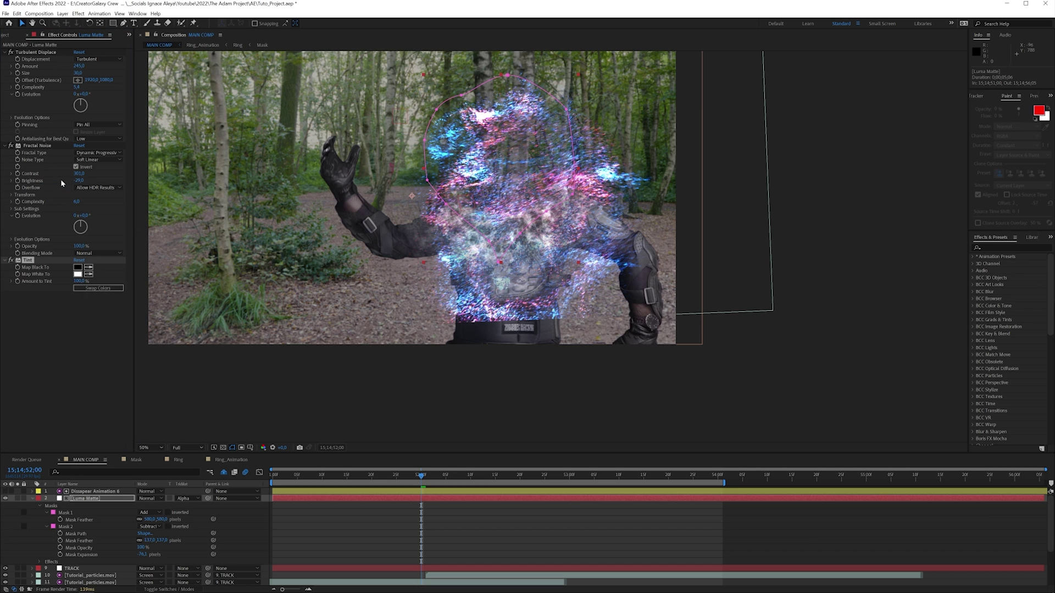
{"action": "left_click", "coordinate": [77, 274]}
{"action": "left_click_drag", "start_coordinate": [205, 323], "coordinate": [234, 311]}
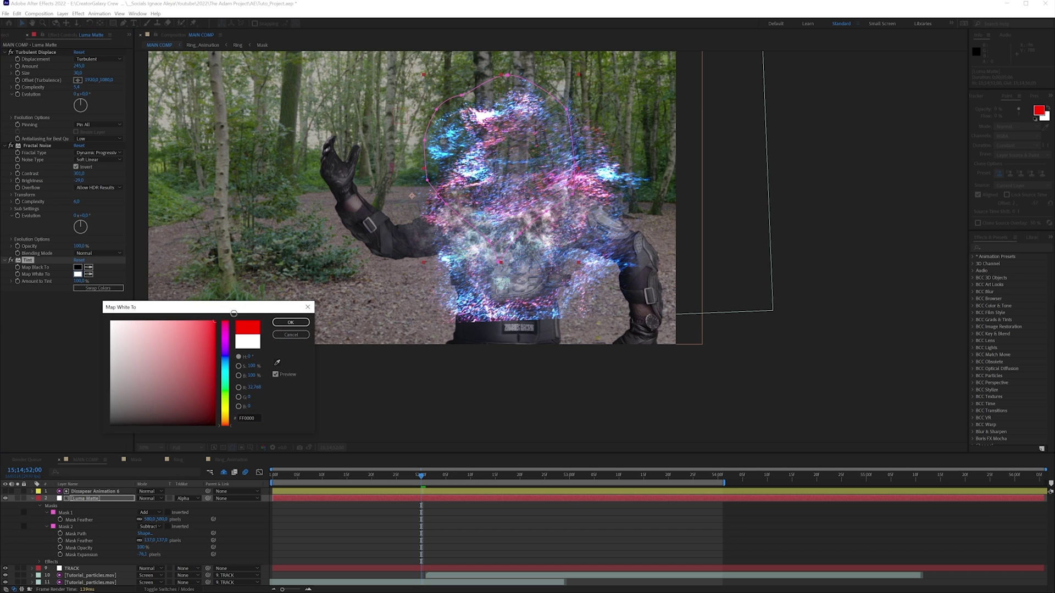
{"action": "left_click", "coordinate": [223, 363]}
{"action": "left_click_drag", "start_coordinate": [227, 371], "coordinate": [226, 367]}
{"action": "key", "text": "Return"}
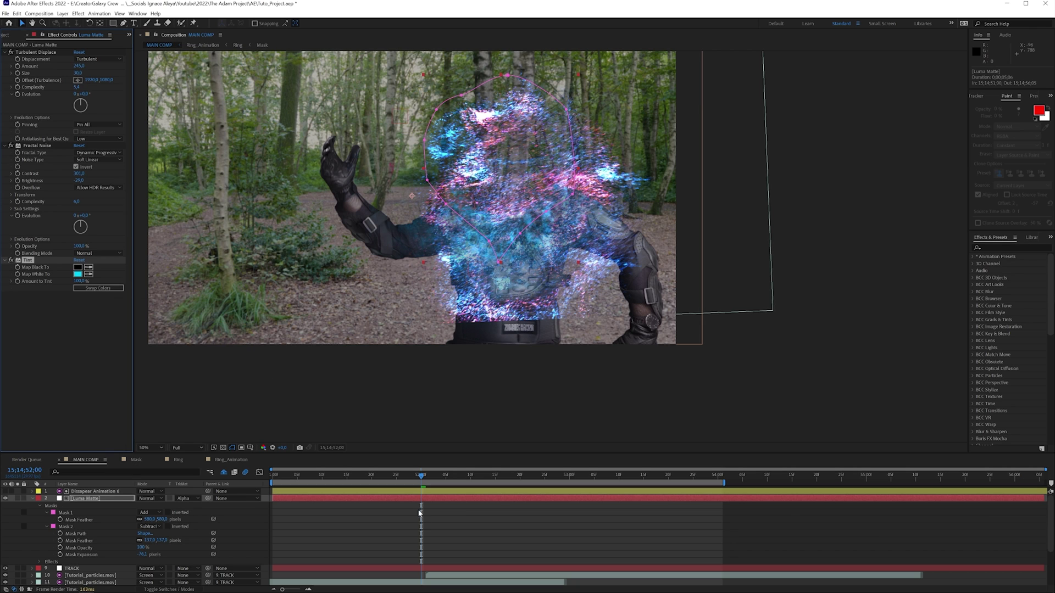
{"action": "left_click", "coordinate": [416, 527]}
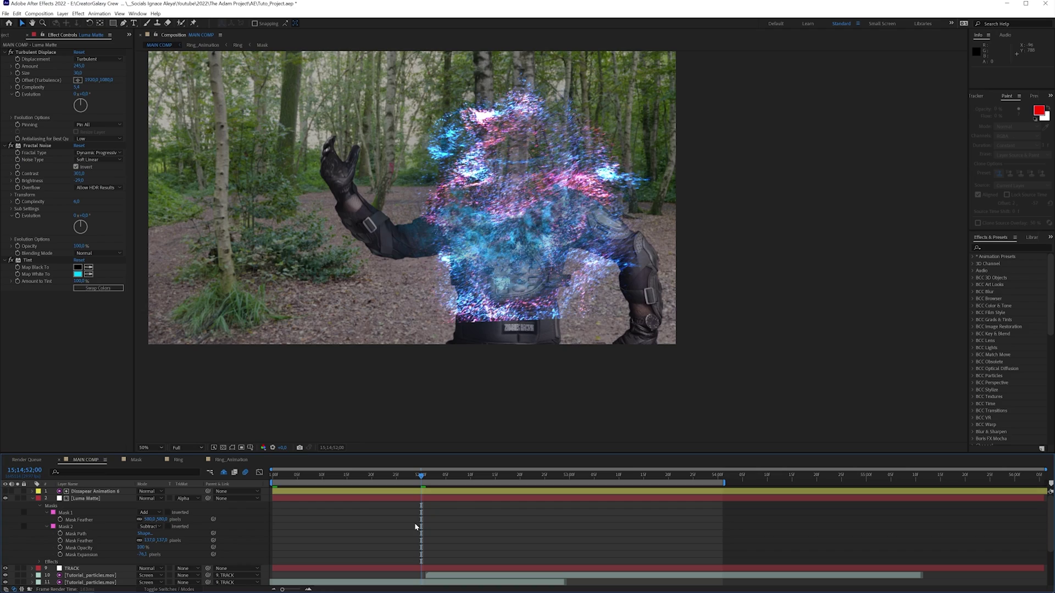
{"action": "key", "text": "space"}
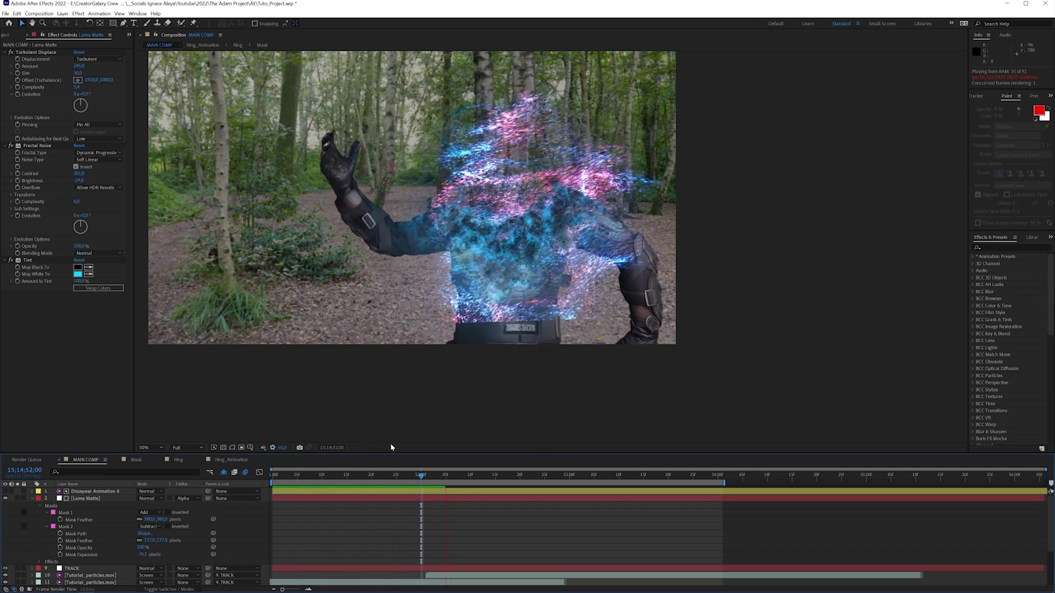
Replace Mask 2 on Luma Matte with a duplicate of Mask 1 set to Subtract
{"action": "left_click", "coordinate": [505, 476]}
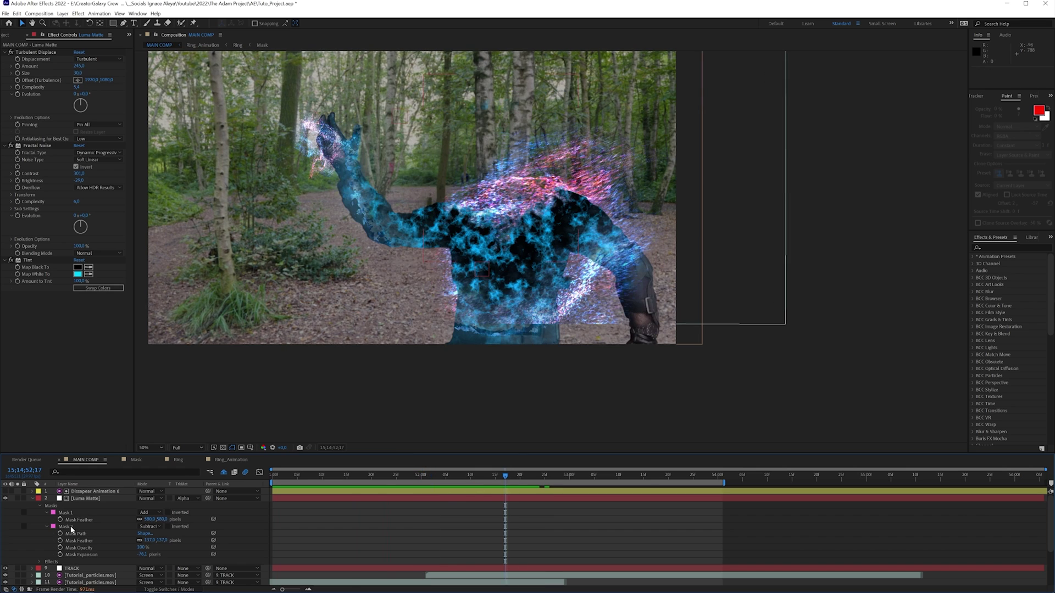
{"action": "left_click", "coordinate": [67, 527]}
{"action": "left_click", "coordinate": [46, 512]}
{"action": "left_click", "coordinate": [46, 513]}
Shift Mask 2's Mask Expansion keyframes about two frames later and preview the glow up to 15;14;52;01
{"action": "mouse_move", "coordinate": [273, 576]}
{"action": "left_mouse_down"}
{"action": "mouse_move", "coordinate": [309, 577]}
{"action": "mouse_move", "coordinate": [282, 576]}
{"action": "left_mouse_up"}
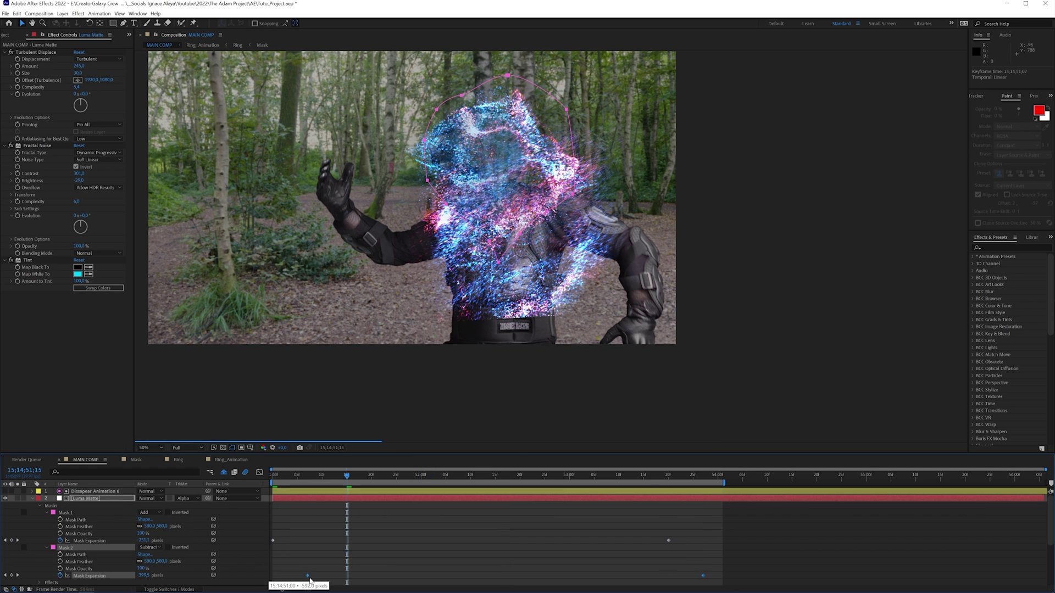
{"action": "left_click_drag", "start_coordinate": [278, 571], "coordinate": [525, 553]}
{"action": "left_click", "coordinate": [534, 550]}
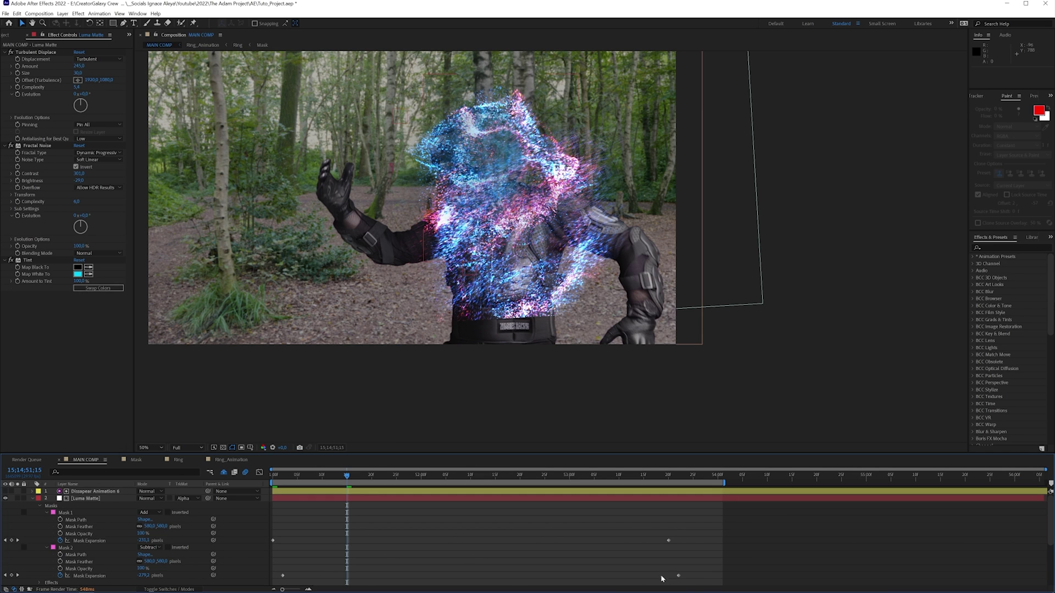
{"action": "left_click_drag", "start_coordinate": [449, 592], "coordinate": [276, 547]}
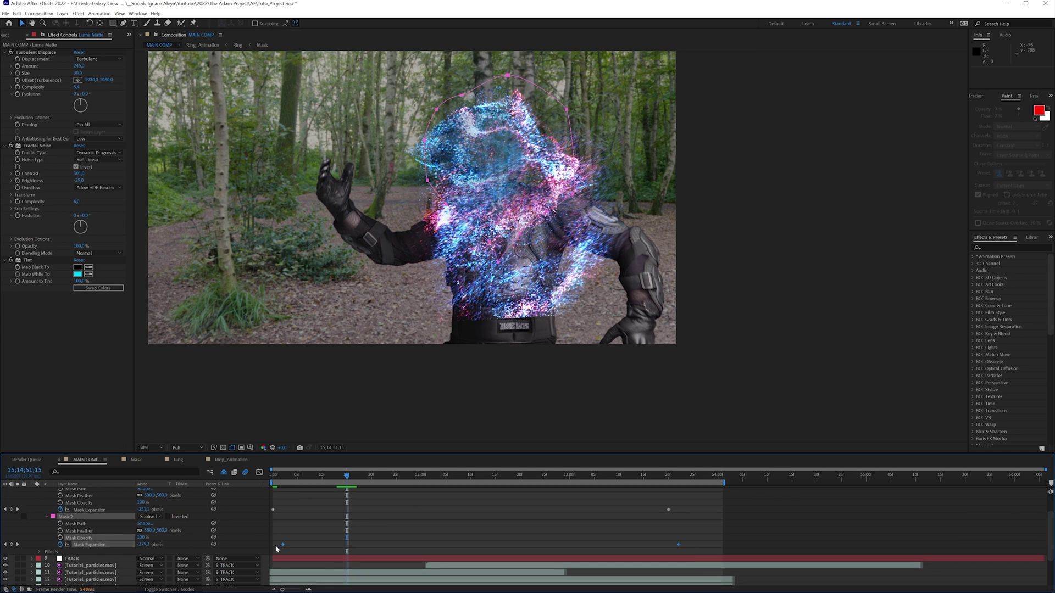
{"action": "left_click", "coordinate": [321, 531]}
{"action": "scroll", "coordinate": [336, 517], "scroll_direction": "up", "scroll_amount": 2}
{"action": "key", "text": "space"}
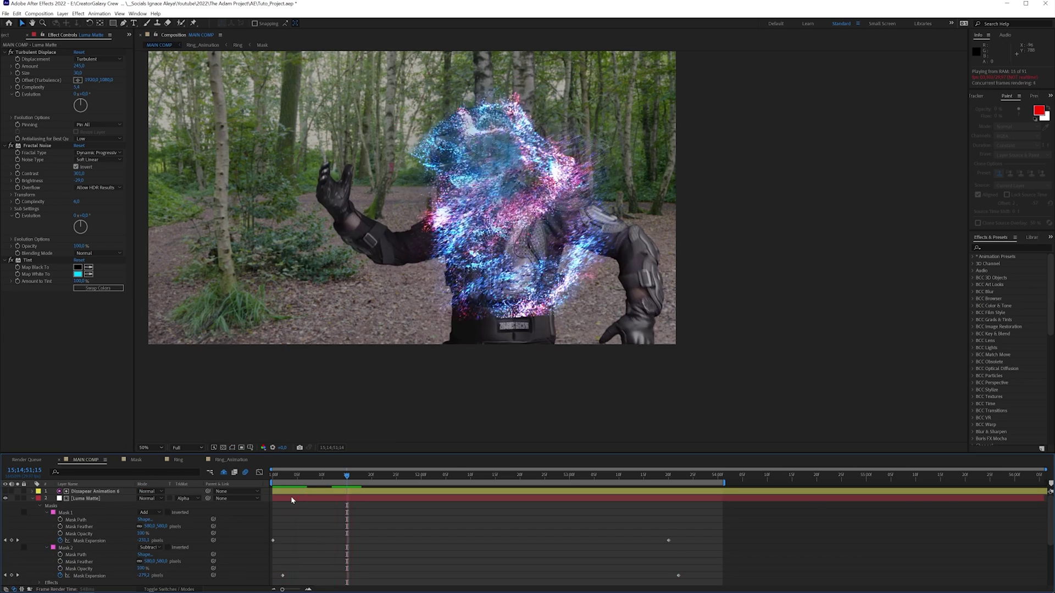
{"action": "left_click_drag", "start_coordinate": [348, 477], "coordinate": [420, 493]}
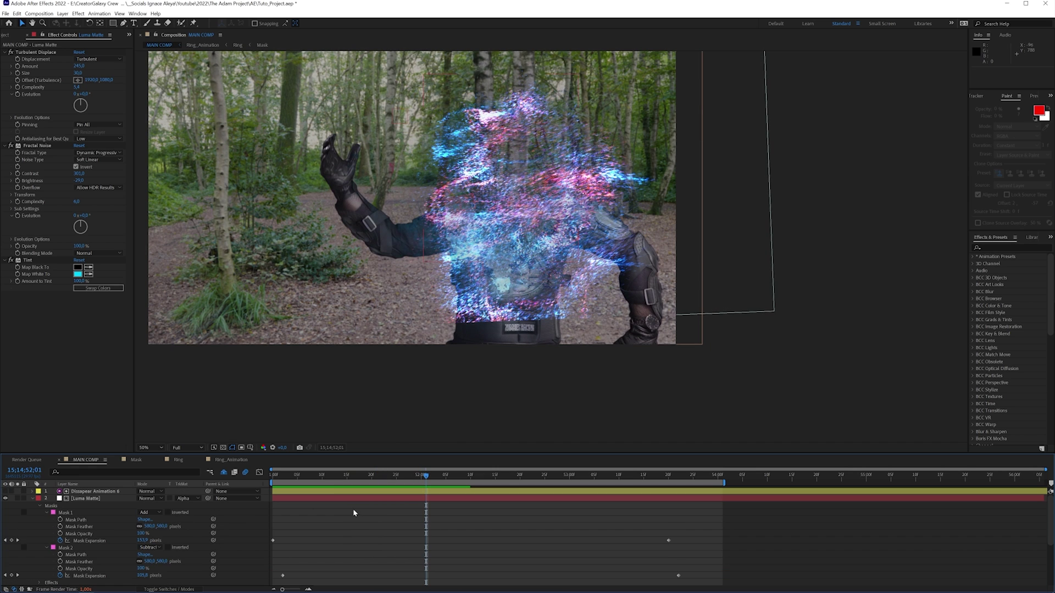
Duplicate the TRACK null with all four Tutorial_particles.mov layers and pre-compose the copies as Particle_Displacement
{"action": "left_click", "coordinate": [32, 499]}
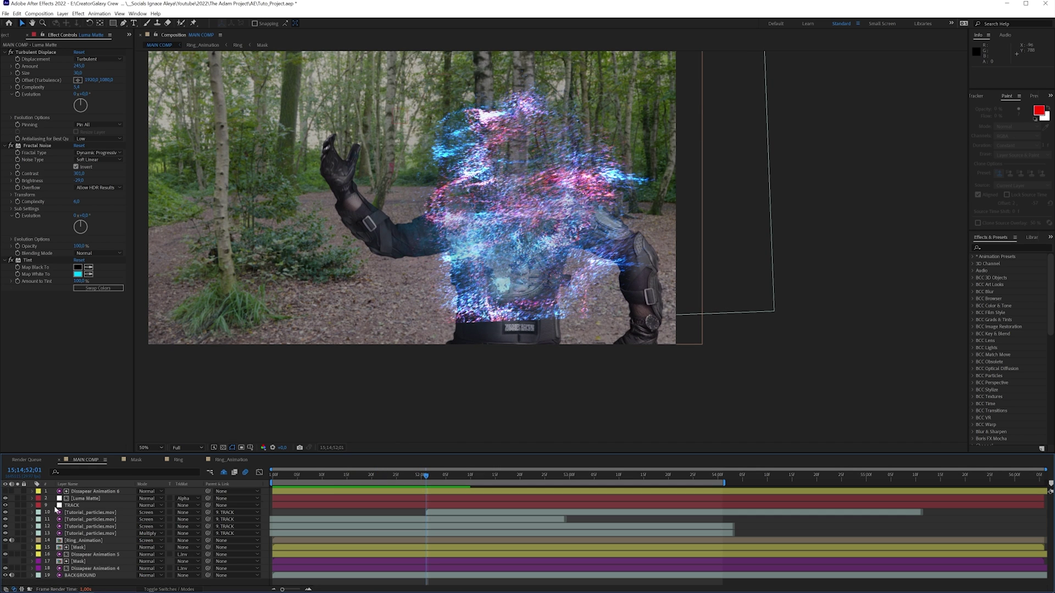
{"action": "left_click", "coordinate": [87, 512]}
{"action": "left_click", "coordinate": [89, 534]}
{"action": "left_click", "coordinate": [77, 506], "text": "shift"}
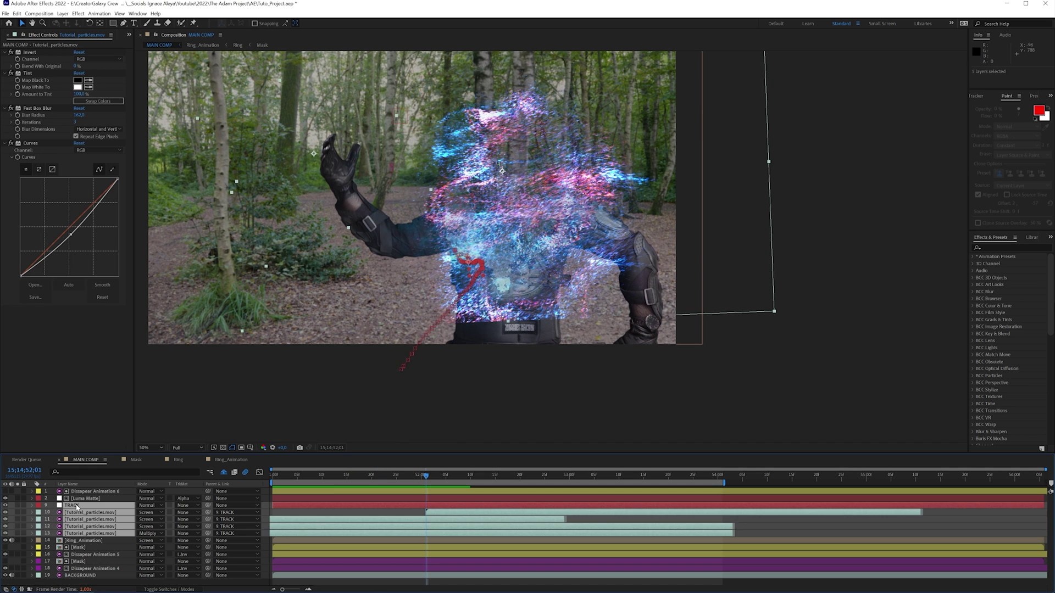
{"action": "key", "text": "ctrl+d"}
{"action": "key", "text": "ctrl+shift+c"}
{"action": "type", "text": "Pa"}
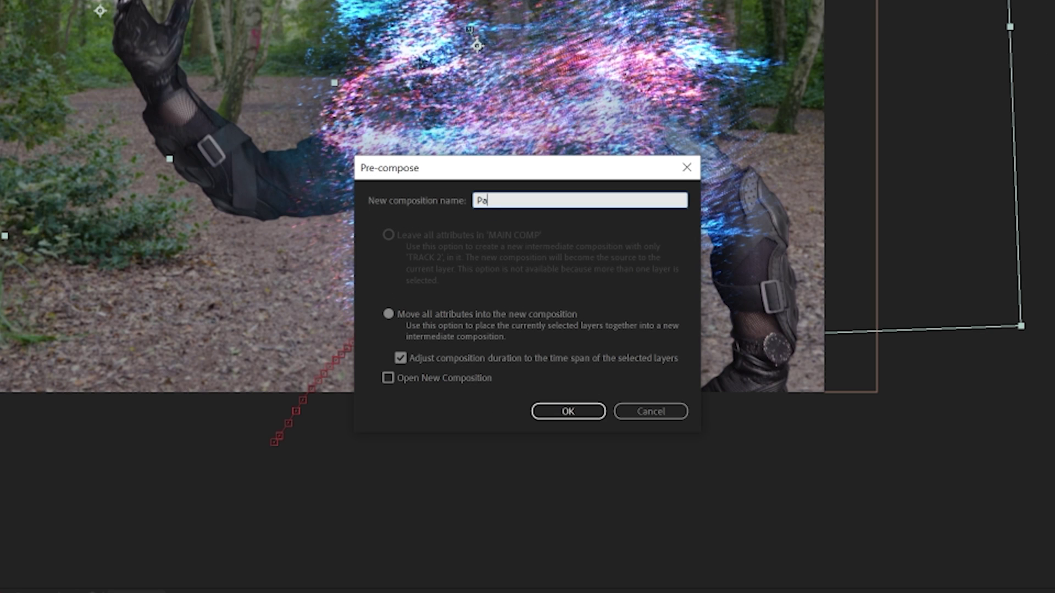
{"action": "type", "text": "rticle_Displacement"}
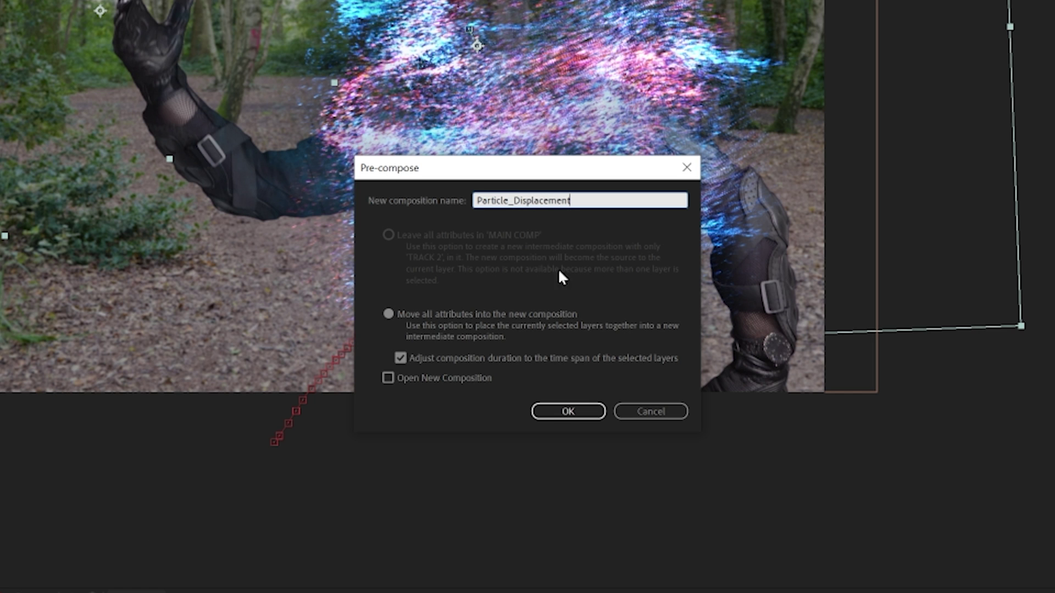
{"action": "left_click", "coordinate": [556, 416]}
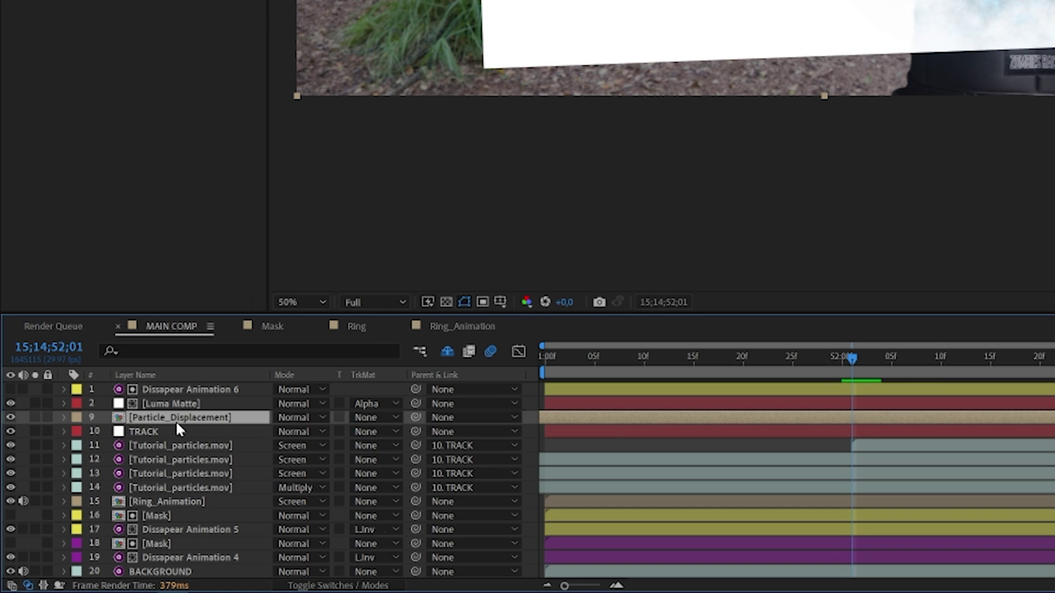
Set the Particle_Displacement layer's blending mode to Screen in MAIN COMP
{"action": "double_click", "coordinate": [177, 417]}
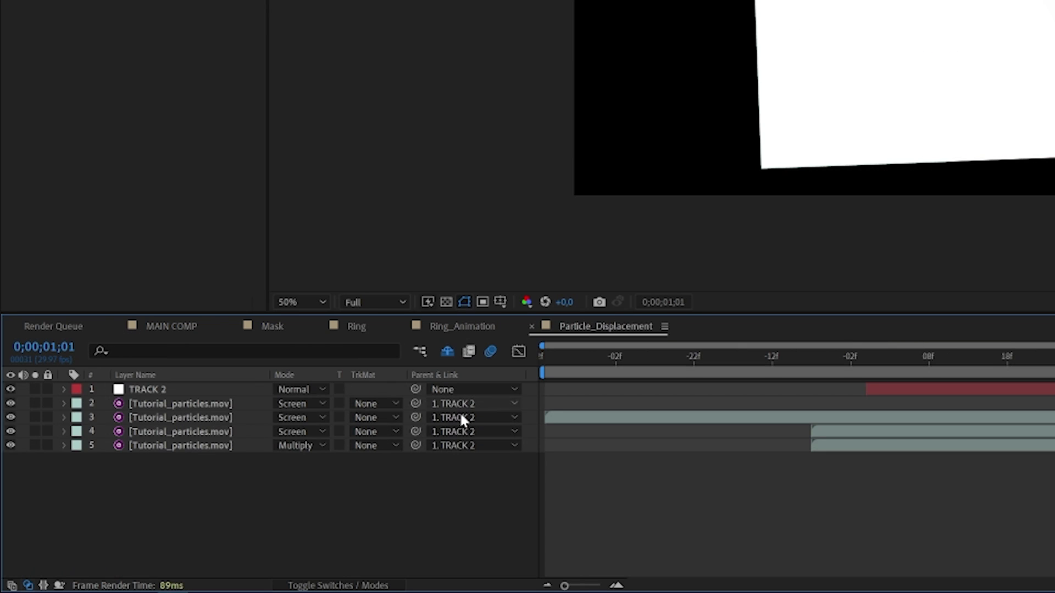
{"action": "left_click", "coordinate": [172, 325]}
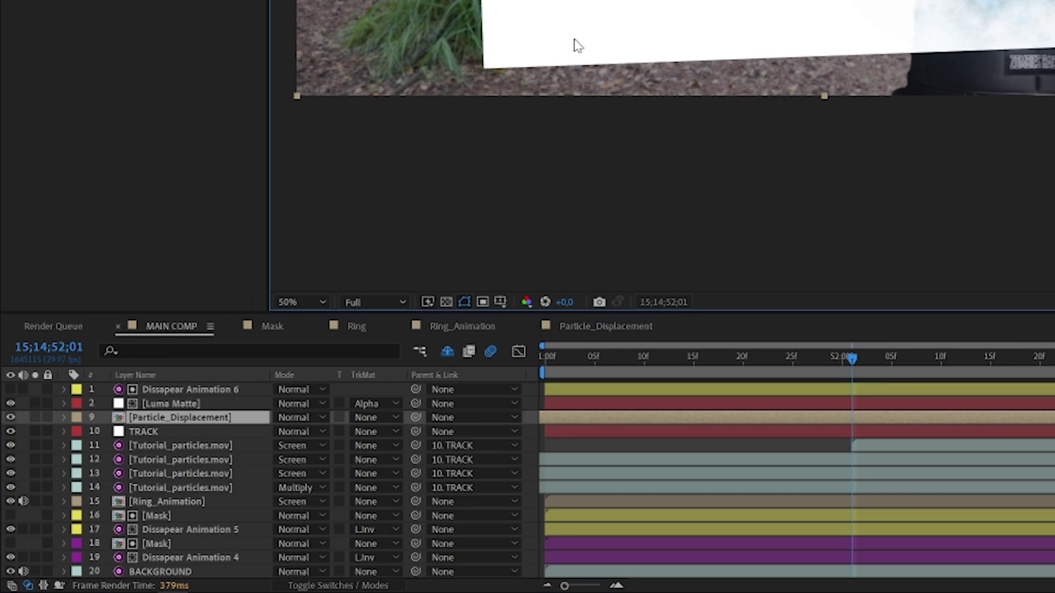
{"action": "left_click", "coordinate": [294, 417]}
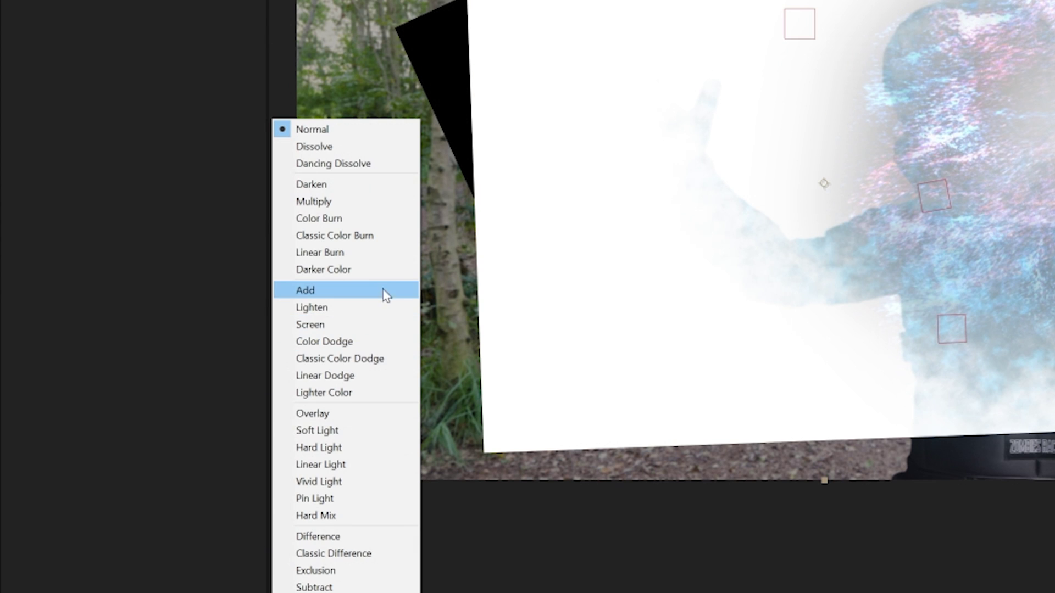
{"action": "left_click", "coordinate": [367, 324]}
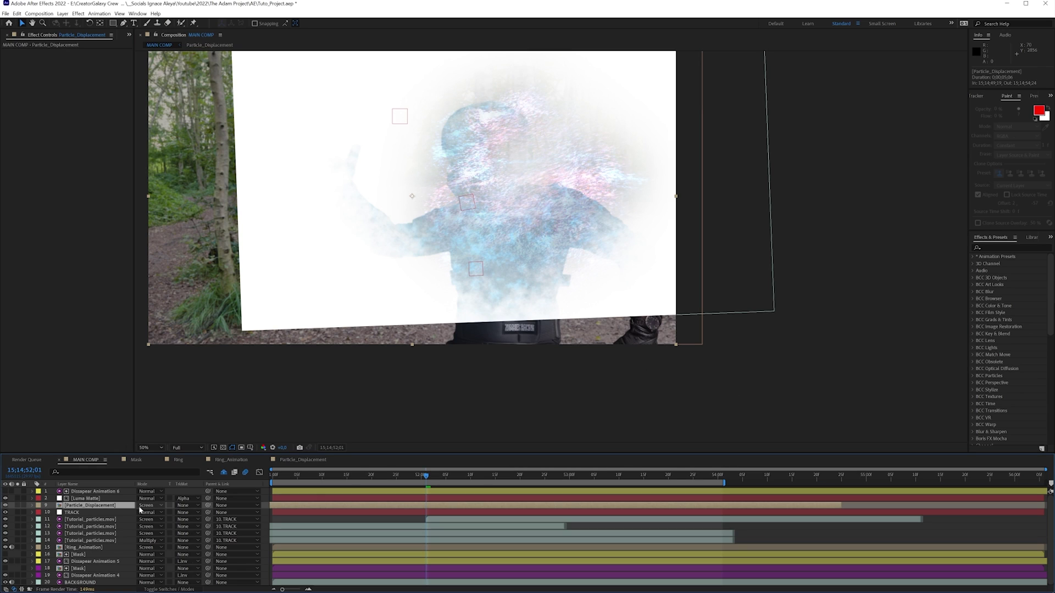
Delete the Multiply particle layer inside Particle_Displacement and set the precomp layer's blending mode in MAIN COMP to Normal
{"action": "double_click", "coordinate": [75, 507]}
{"action": "left_click", "coordinate": [81, 521]}
{"action": "key", "text": "Delete"}
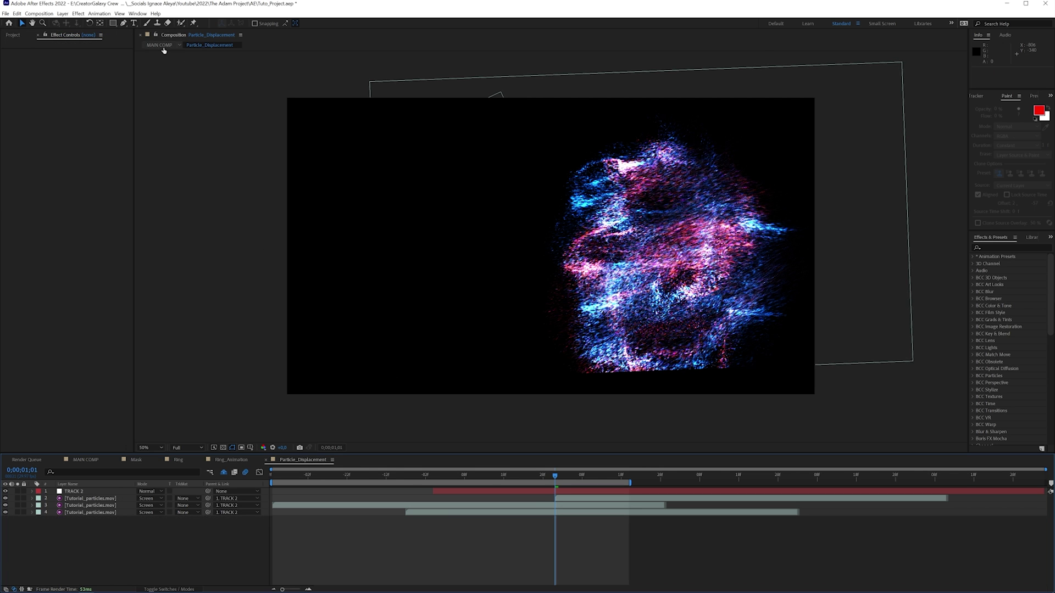
{"action": "left_click", "coordinate": [160, 46]}
{"action": "left_click", "coordinate": [150, 505]}
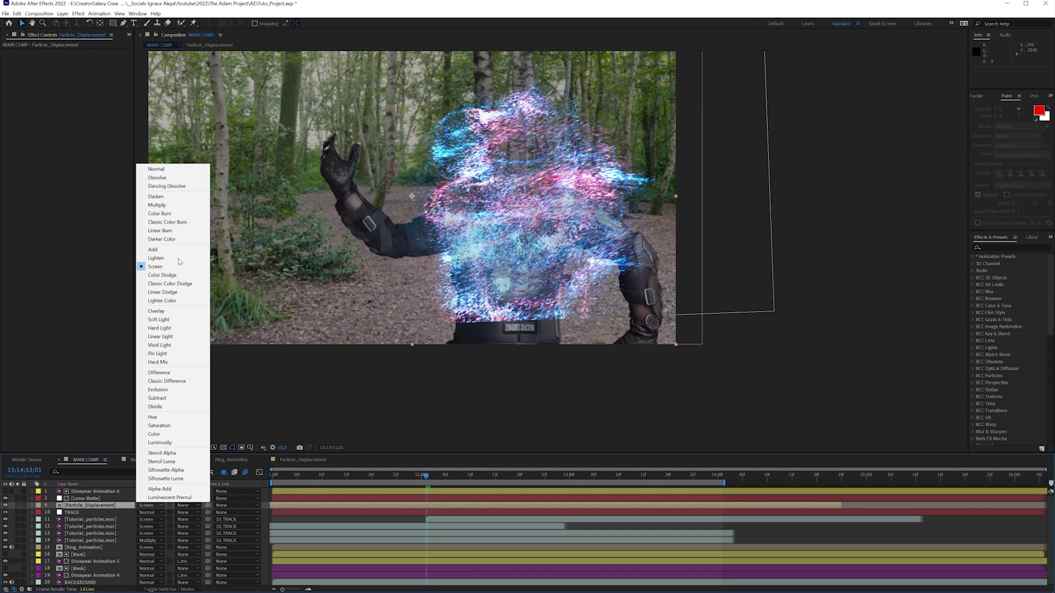
{"action": "left_click", "coordinate": [156, 169]}
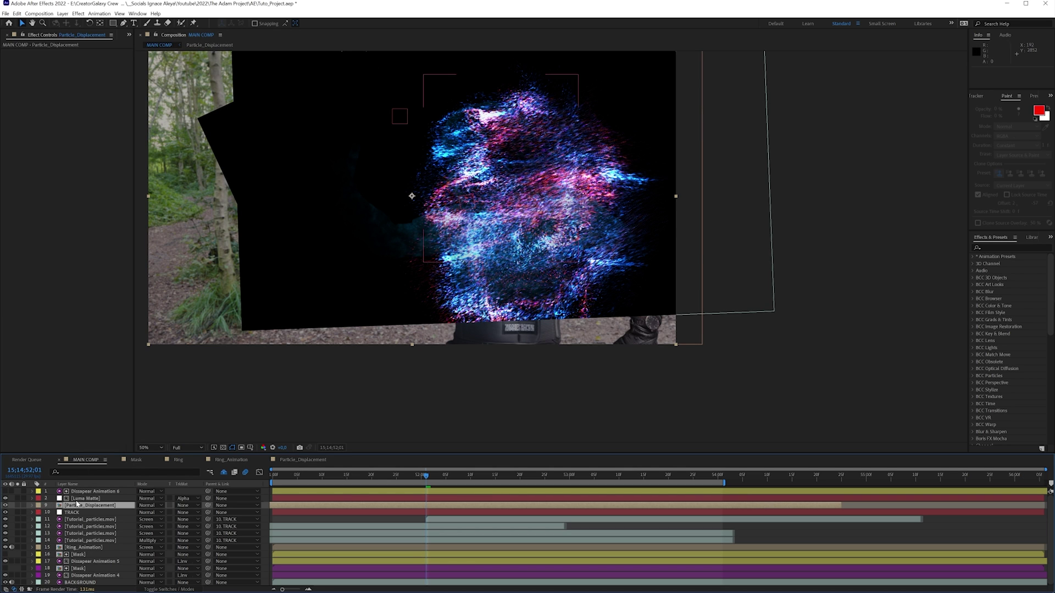
Create an adjustment layer inside the Particle_Displacement composition and apply the Tint effect to it
{"action": "double_click", "coordinate": [70, 505]}
{"action": "right_click", "coordinate": [95, 537]}
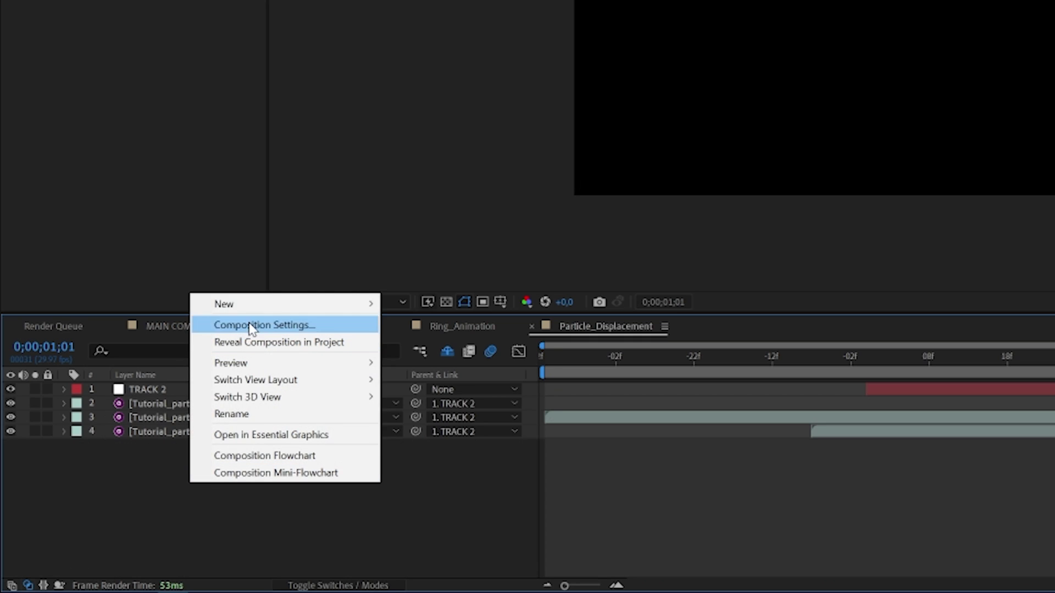
{"action": "mouse_move", "coordinate": [330, 304]}
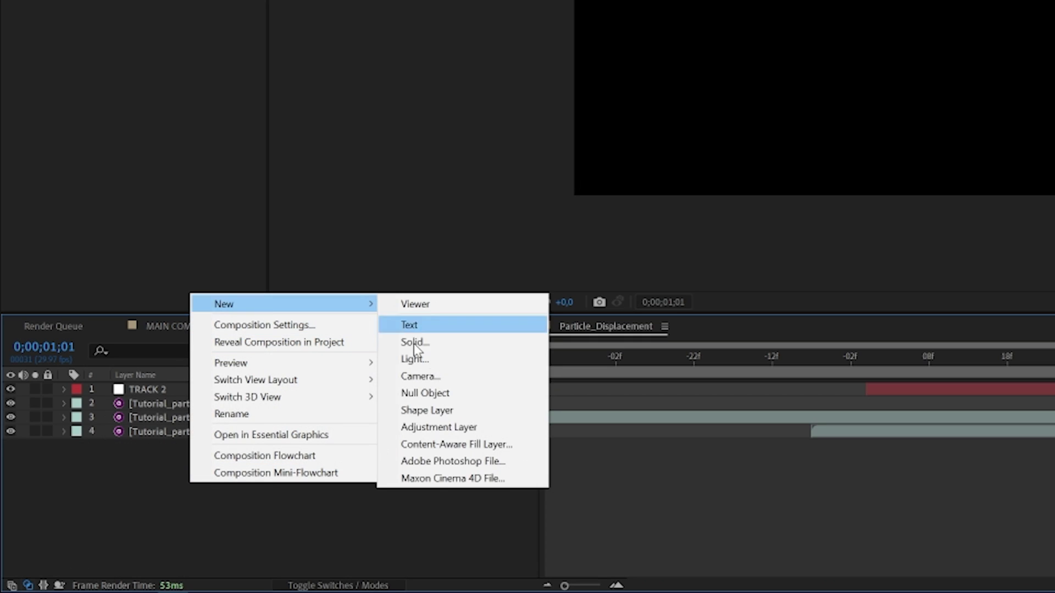
{"action": "left_click", "coordinate": [443, 428]}
{"action": "key", "text": "ctrl+space"}
{"action": "type", "text": "t"}
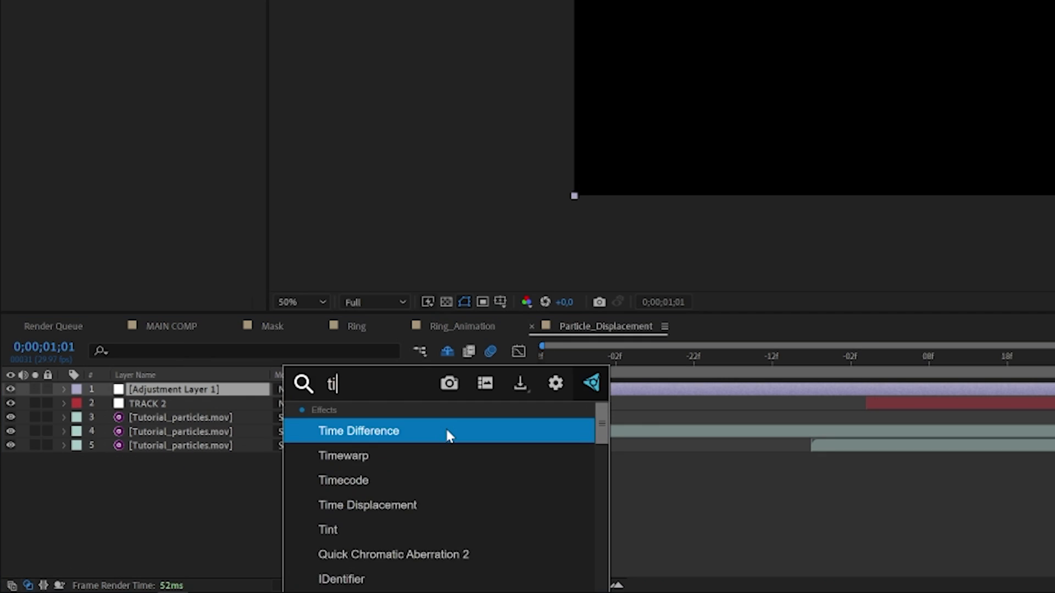
{"action": "key", "text": "Return"}
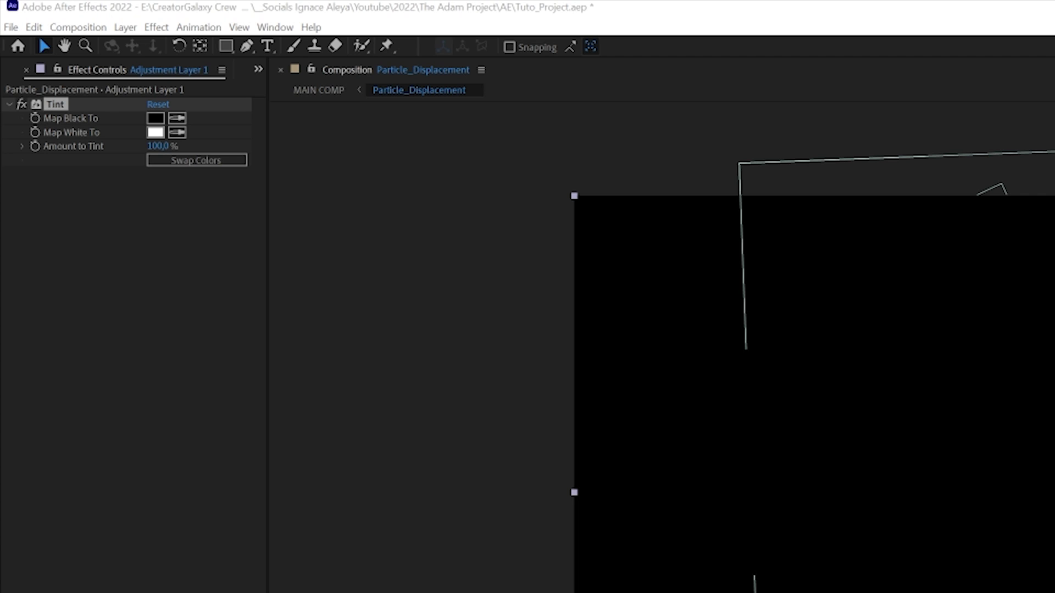
Set the Tint effect's Map Black To colour to a neutral grey at 50% brightness
{"action": "left_click", "coordinate": [156, 119]}
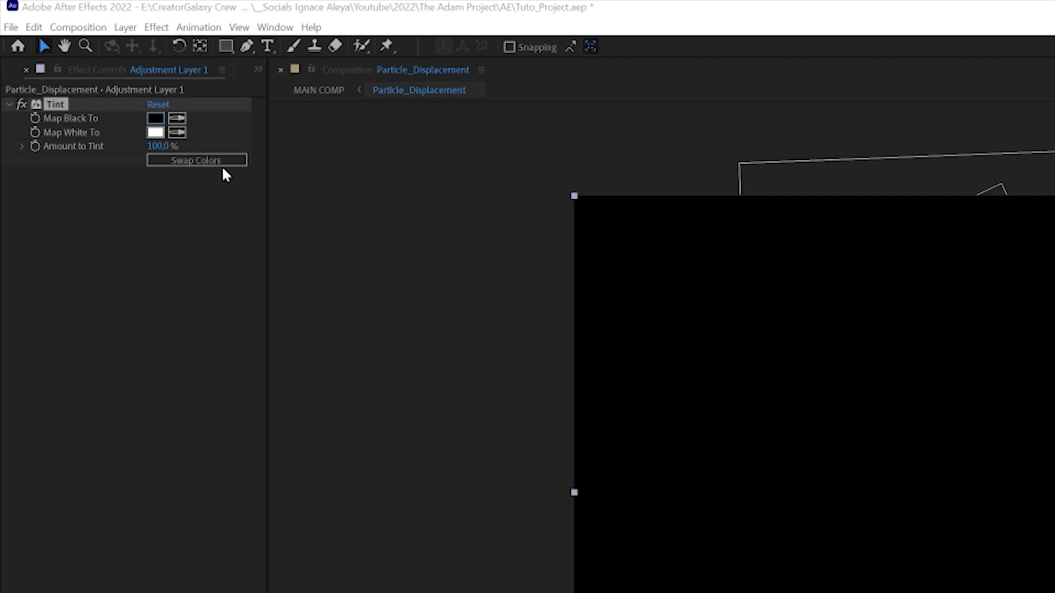
{"action": "left_click", "coordinate": [498, 257]}
{"action": "type", "text": "50"}
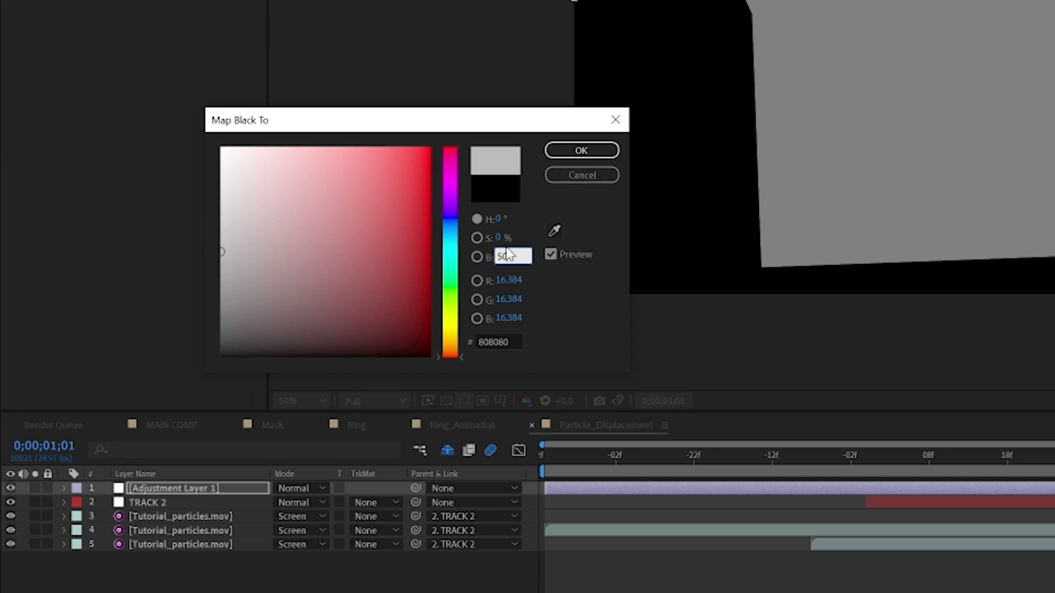
{"action": "key", "text": "Return"}
{"action": "key", "text": "Tab"}
Create a light grey solid with a brightness of 75% and place it beneath the particle layers
{"action": "right_click", "coordinate": [469, 489]}
{"action": "mouse_move", "coordinate": [529, 306]}
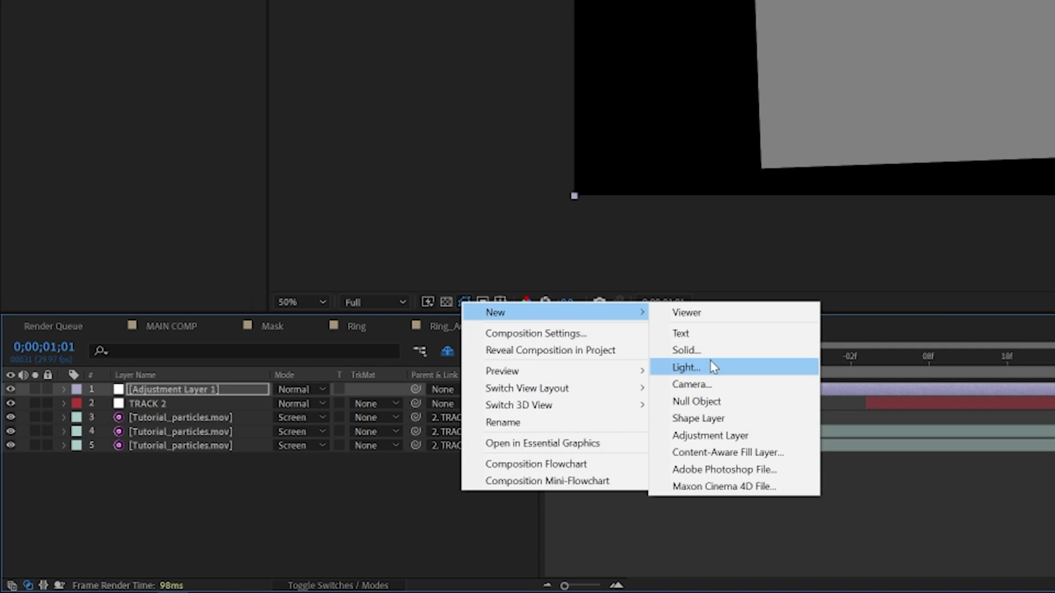
{"action": "left_click", "coordinate": [687, 348]}
{"action": "left_click", "coordinate": [532, 408]}
{"action": "left_click", "coordinate": [500, 308]}
{"action": "type", "text": "75"}
{"action": "key", "text": "Return"}
{"action": "key", "text": "Return"}
{"action": "left_click_drag", "start_coordinate": [190, 543], "coordinate": [95, 530]}
{"action": "left_click", "coordinate": [98, 555]}
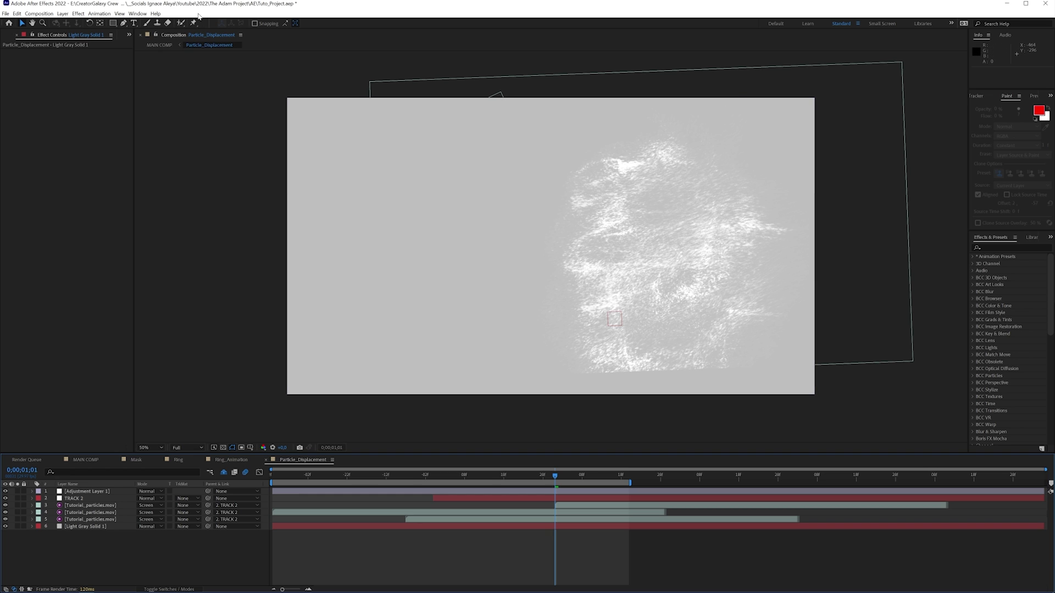
Hide Particle_Displacement in MAIN COMP and add an adjustment layer above it named Displacement Map
{"action": "left_click", "coordinate": [159, 45]}
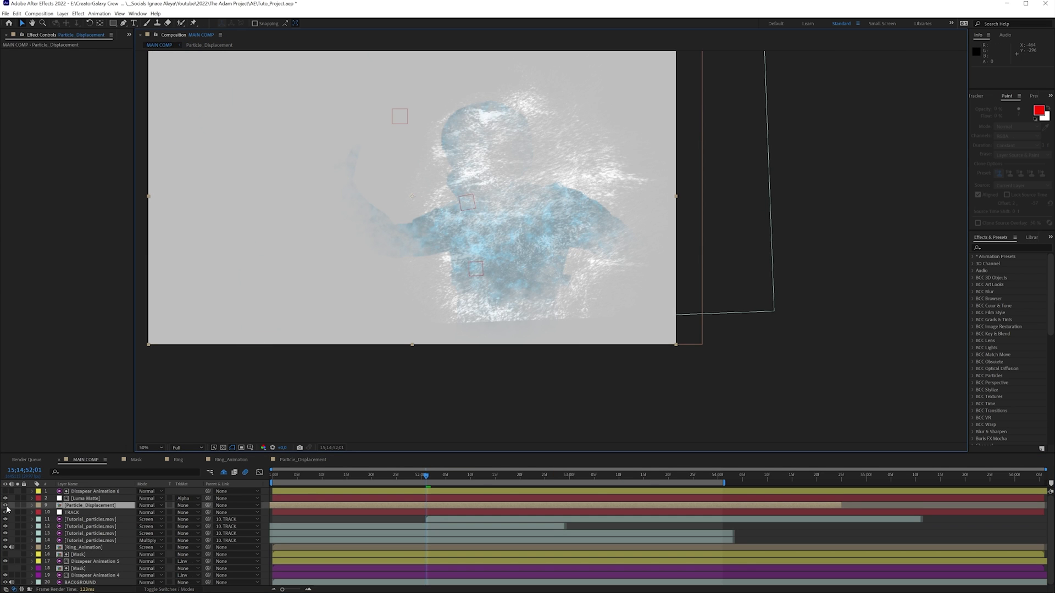
{"action": "left_click", "coordinate": [5, 505]}
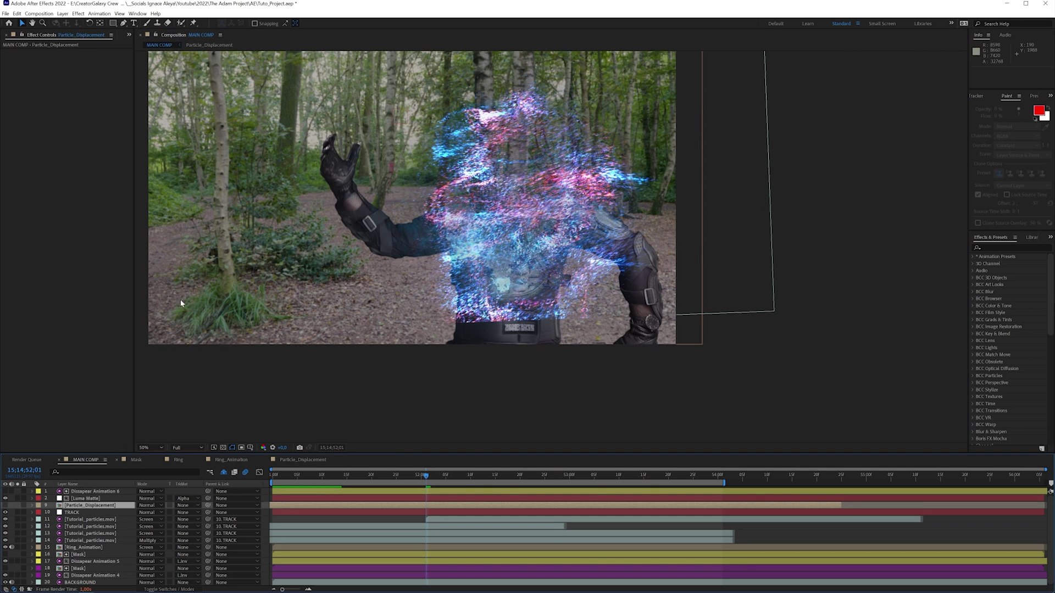
{"action": "left_click", "coordinate": [62, 13]}
{"action": "mouse_move", "coordinate": [63, 22]}
{"action": "left_click", "coordinate": [230, 70]}
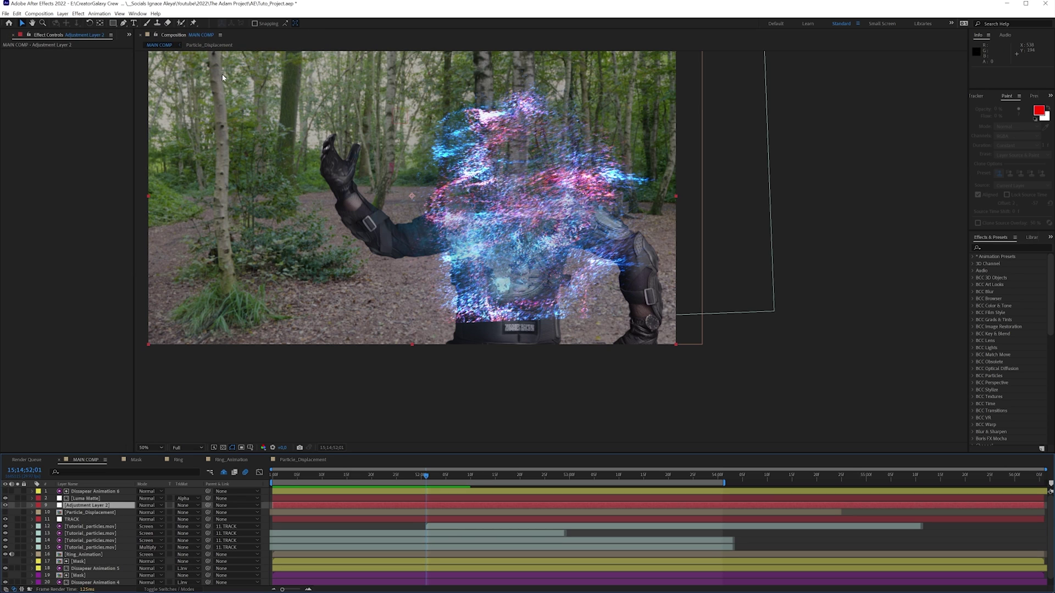
{"action": "key", "text": "Return"}
{"action": "type", "text": "Displacement"}
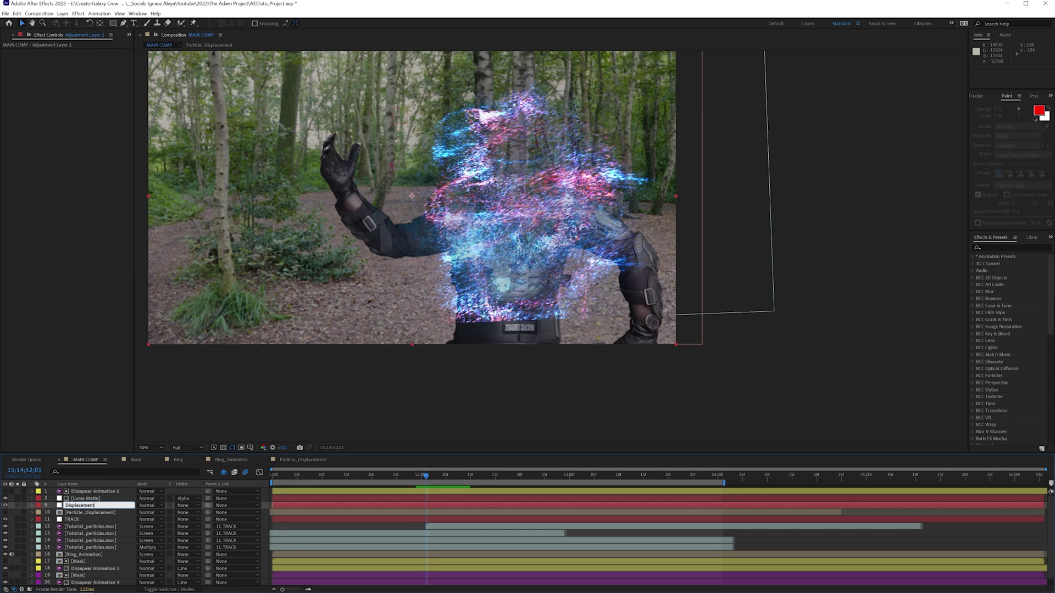
{"action": "type", "text": " Map"}
{"action": "key", "text": "Return"}
Apply the Displacement Map effect to the Displacement Map adjustment layer and choose its displacement source layer
{"action": "key", "text": "ctrl+space"}
{"action": "type", "text": "dui"}
{"action": "key", "text": "BackSpace"}
{"action": "key", "text": "BackSpace"}
{"action": "type", "text": "ispl"}
{"action": "key", "text": "Return"}
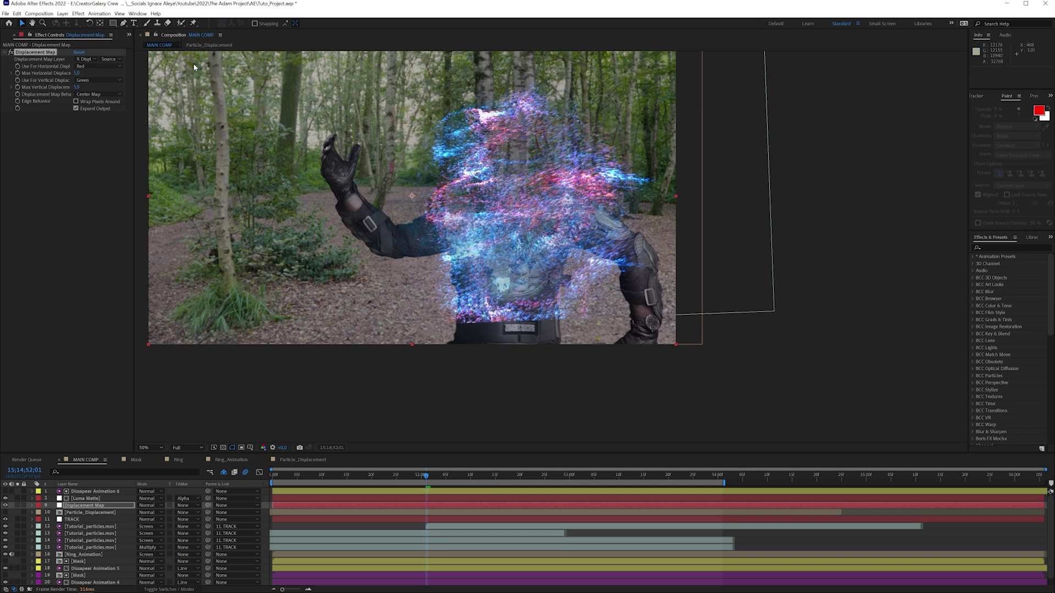
{"action": "left_click", "coordinate": [85, 59]}
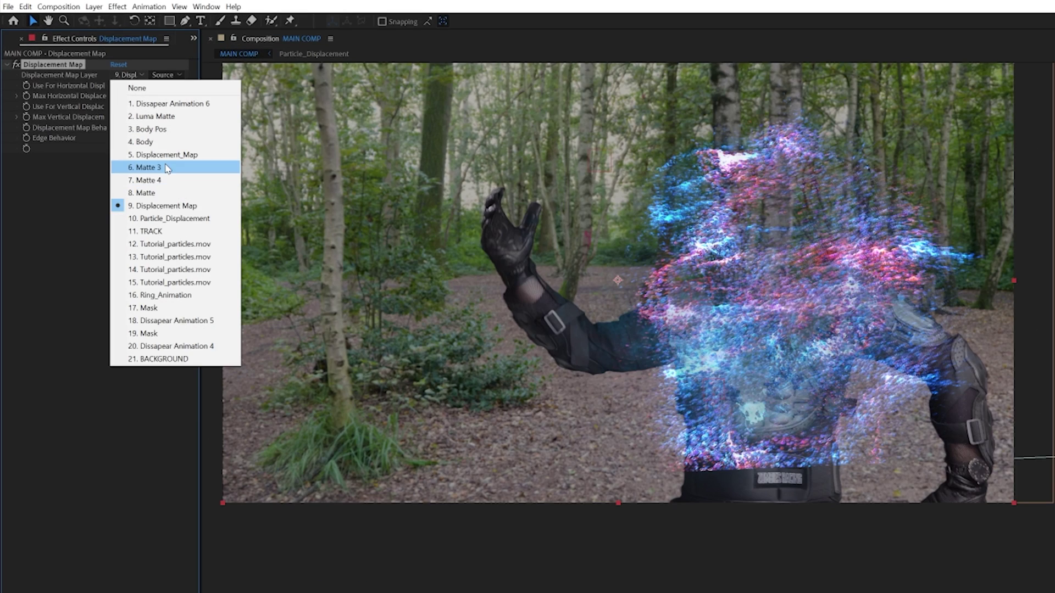
{"action": "left_click", "coordinate": [165, 155]}
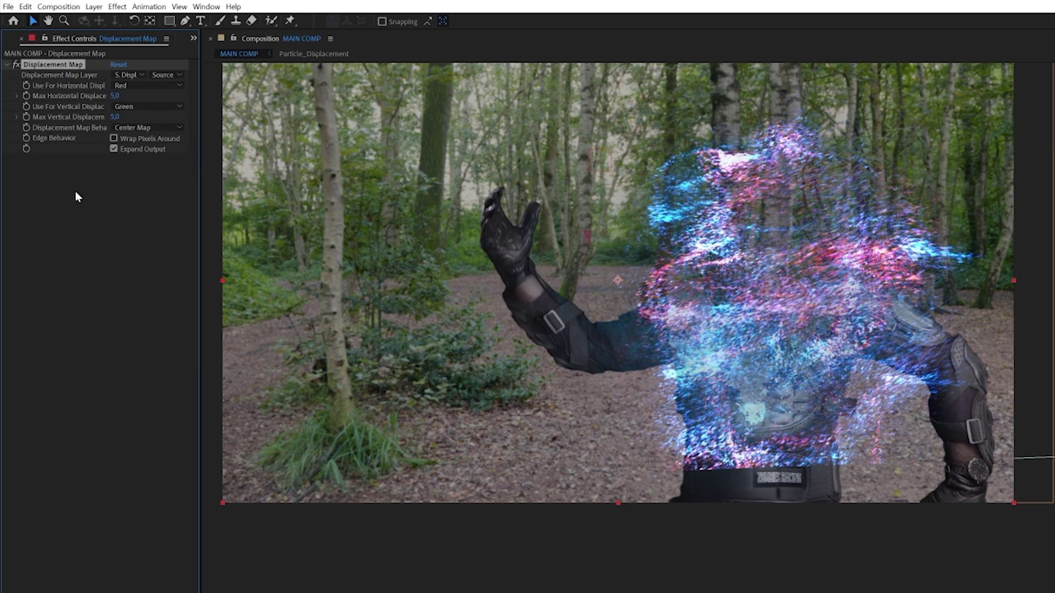
Set the Displacement Map's maximum horizontal and maximum vertical displacement to 25 each
{"action": "left_click", "coordinate": [117, 97]}
{"action": "type", "text": "25"}
{"action": "key", "text": "Return"}
{"action": "left_click", "coordinate": [113, 117]}
{"action": "type", "text": "25"}
{"action": "key", "text": "Return"}
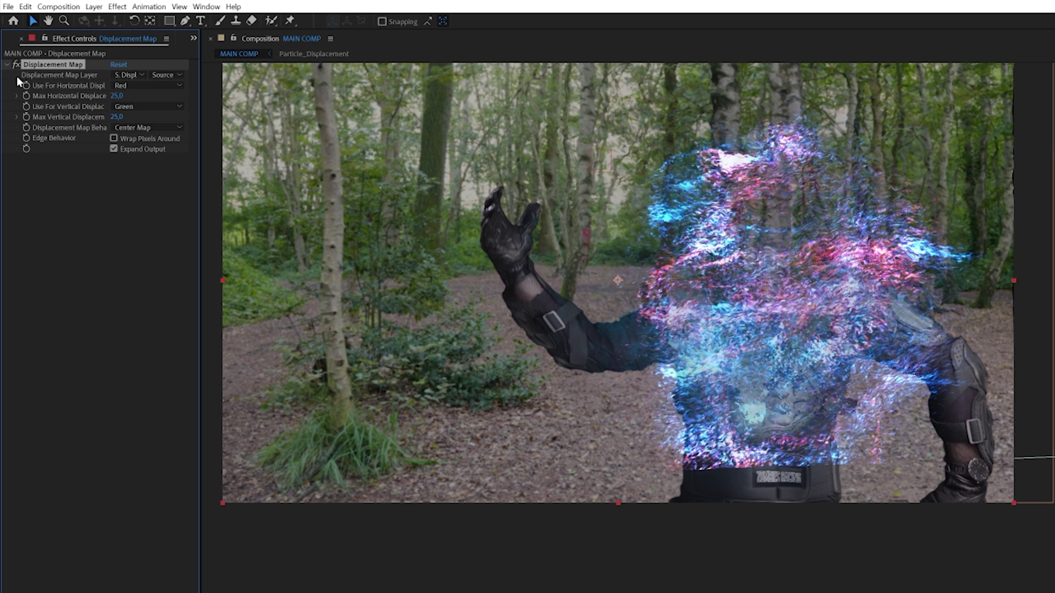
{"action": "left_click", "coordinate": [127, 242]}
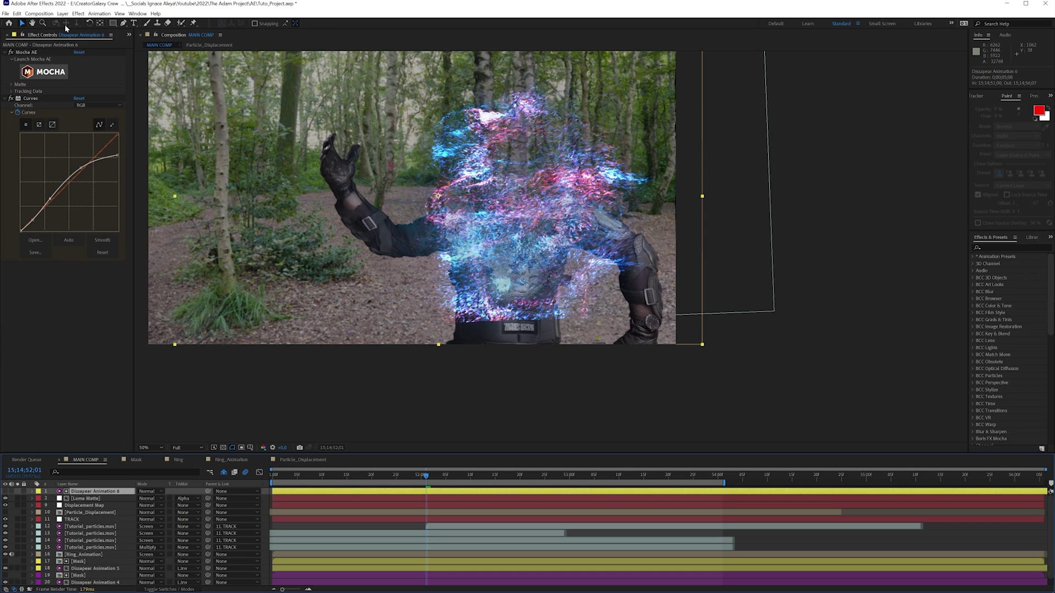
Add an adjustment layer at the top of MAIN COMP and set Dissapear Animation 6's track matte to None
{"action": "left_click", "coordinate": [63, 13]}
{"action": "mouse_move", "coordinate": [82, 20]}
{"action": "left_click", "coordinate": [214, 68]}
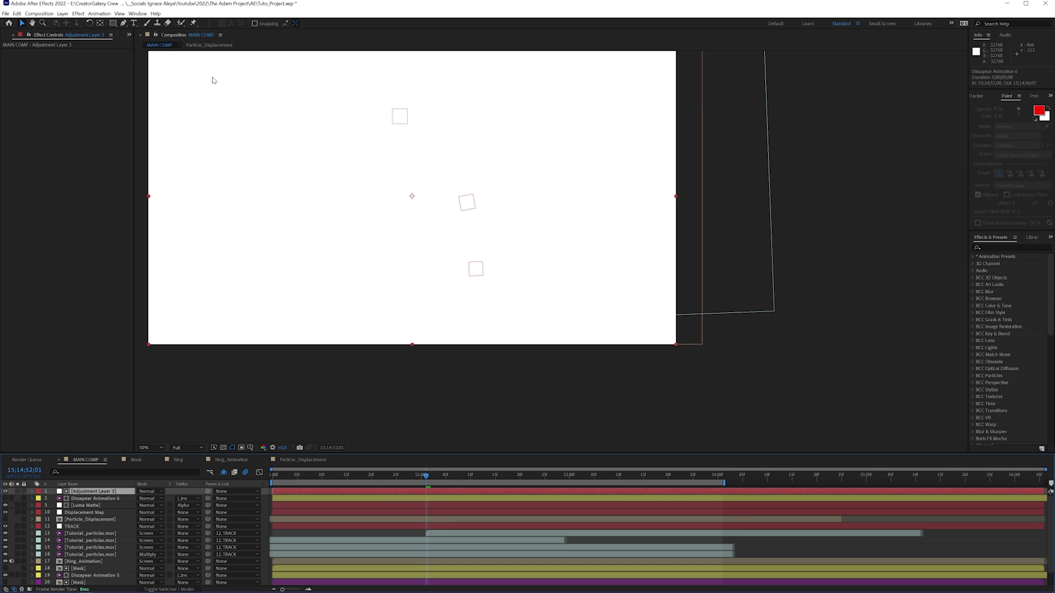
{"action": "left_click", "coordinate": [187, 498]}
{"action": "left_click", "coordinate": [198, 504]}
Apply Lumetri Color to the new adjustment layer with contrast about 24, shadows about -13 and saturation about 111
{"action": "key", "text": "ctrl+space"}
{"action": "type", "text": "lume"}
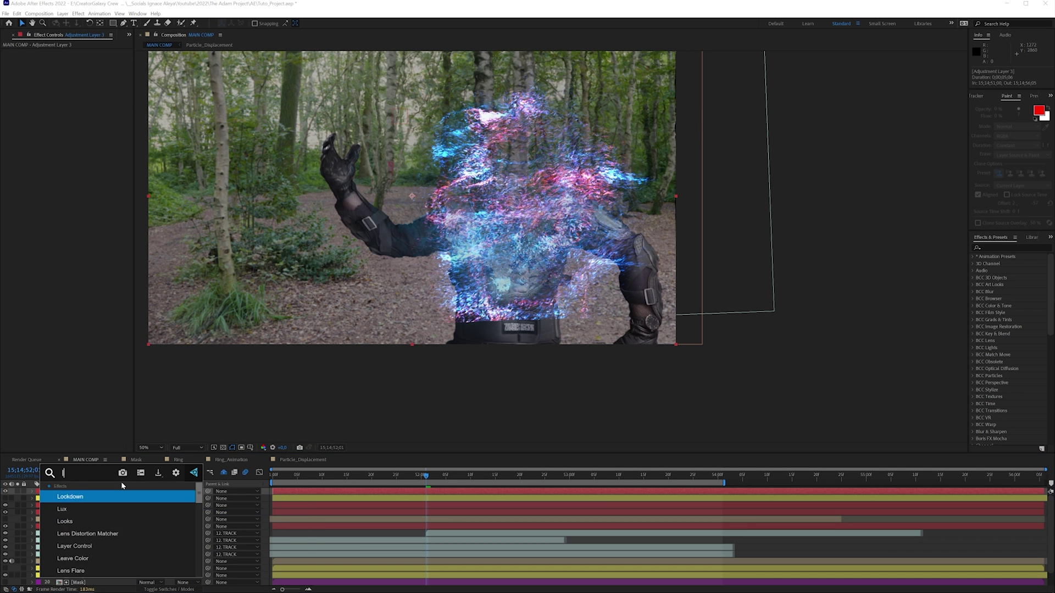
{"action": "key", "text": "Return"}
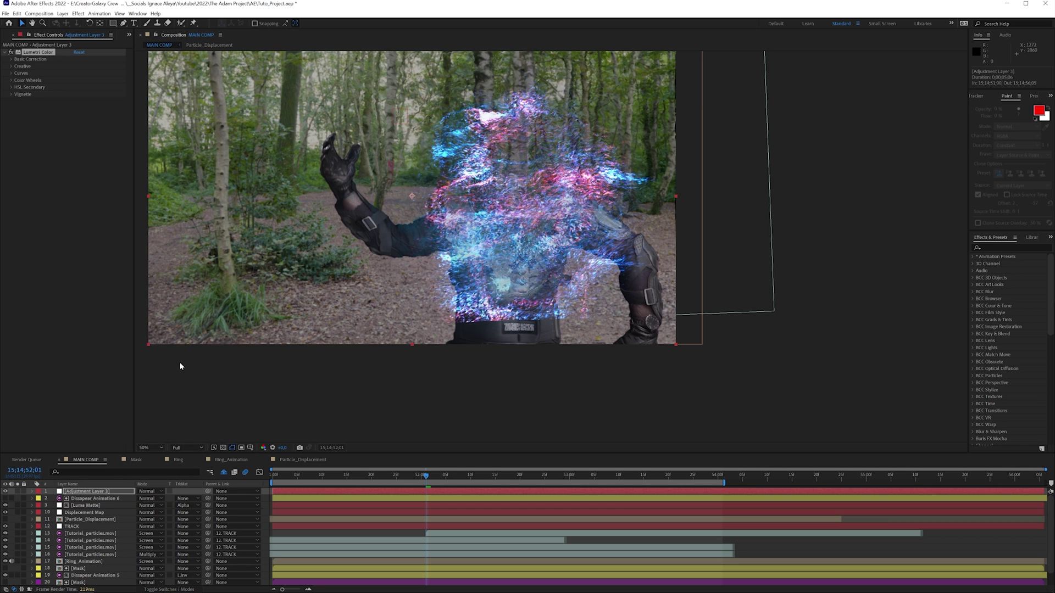
{"action": "left_click", "coordinate": [10, 59]}
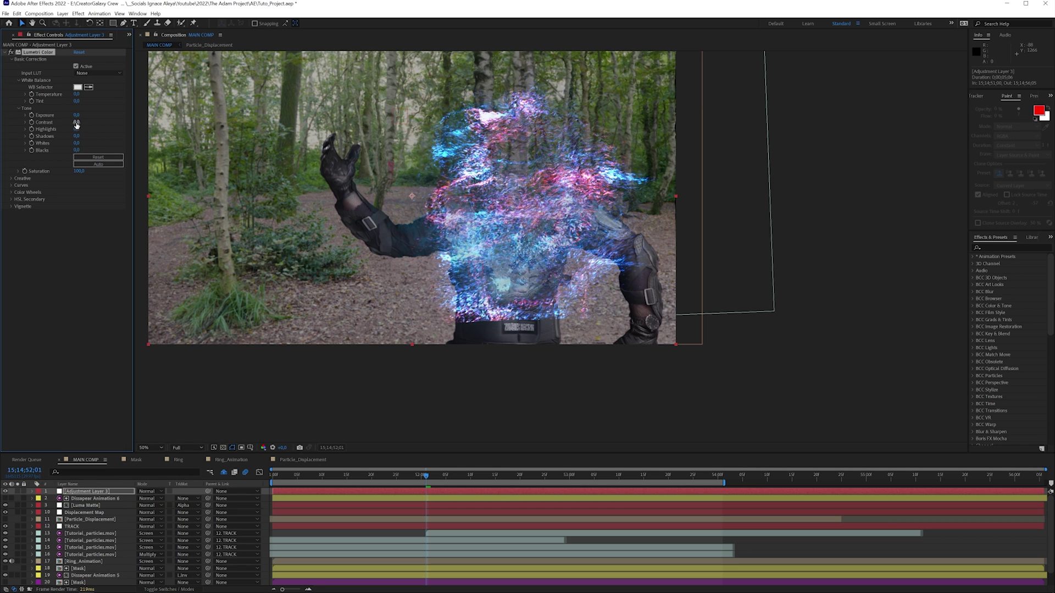
{"action": "left_click_drag", "start_coordinate": [86, 124], "coordinate": [85, 171]}
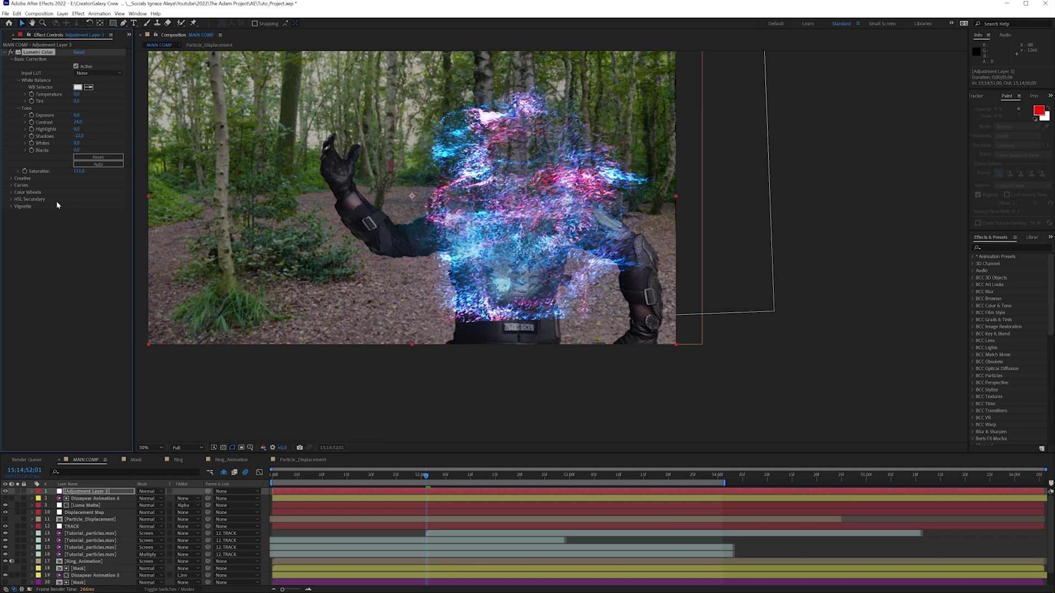
Shape the Lumetri RGB curve into a gentle S by raising the highlights and lowering the shadows
{"action": "left_click", "coordinate": [11, 186]}
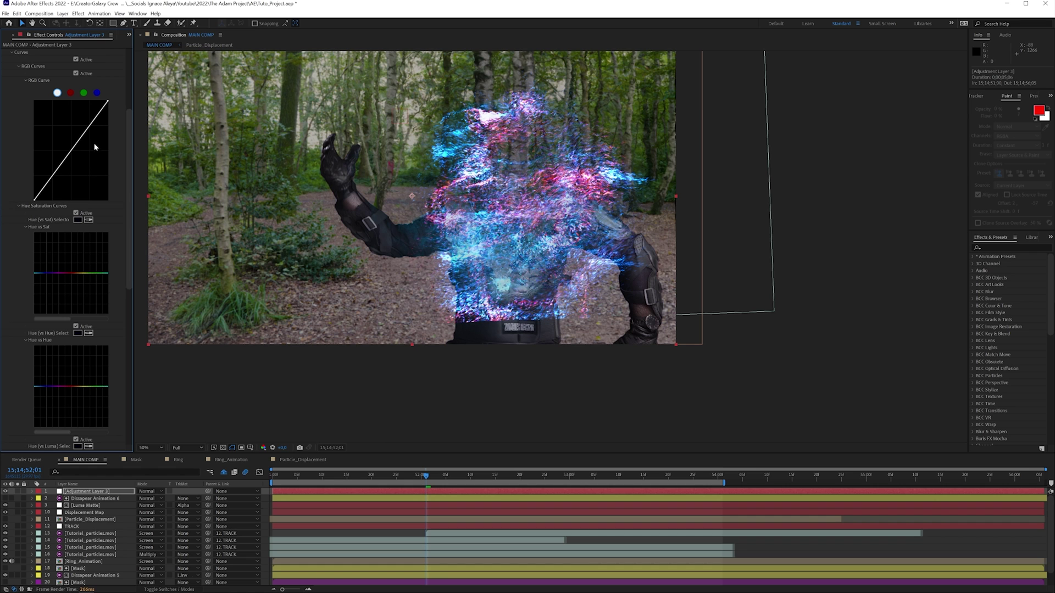
{"action": "left_click_drag", "start_coordinate": [84, 135], "coordinate": [81, 126]}
{"action": "left_click_drag", "start_coordinate": [46, 182], "coordinate": [48, 188]}
Anchor points on the Hue vs Hue and Hue vs Sat curves and pull their yellow-green ranges down
{"action": "left_click", "coordinate": [73, 387]}
{"action": "left_click", "coordinate": [107, 387]}
{"action": "left_click_drag", "start_coordinate": [93, 387], "coordinate": [92, 403]}
{"action": "left_click", "coordinate": [56, 388]}
{"action": "left_click", "coordinate": [63, 273]}
{"action": "left_click", "coordinate": [105, 274]}
{"action": "left_click_drag", "start_coordinate": [81, 273], "coordinate": [82, 279]}
Lower the green-cyan end of the Hue vs Luma curve and compare the image with the grade off and on
{"action": "scroll", "coordinate": [83, 281], "scroll_direction": "down", "scroll_amount": 3}
{"action": "left_click_drag", "start_coordinate": [102, 394], "coordinate": [102, 398]}
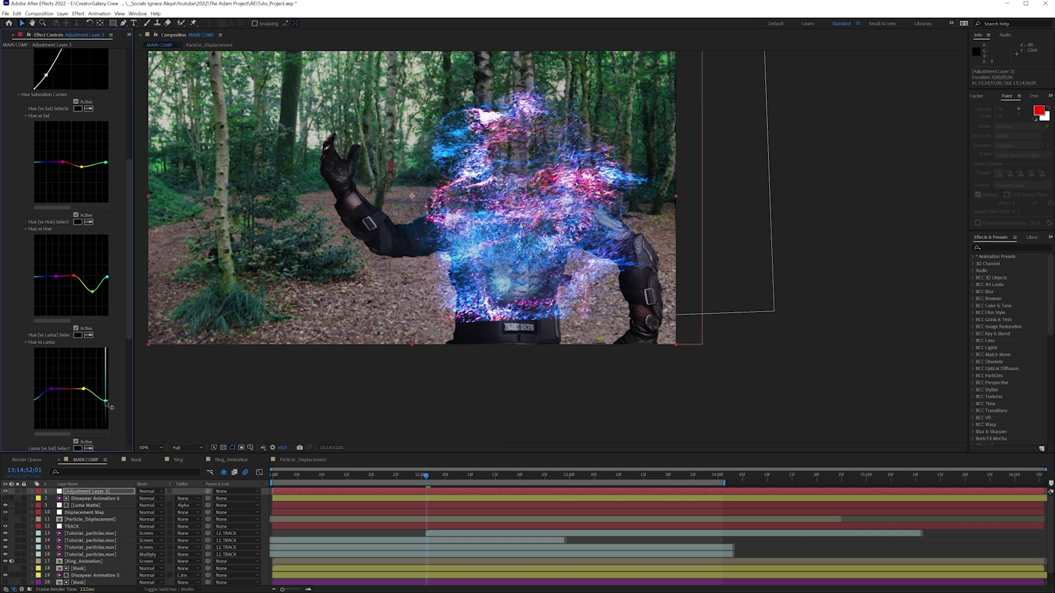
{"action": "left_click", "coordinate": [6, 492]}
{"action": "left_click", "coordinate": [5, 492]}
Add another adjustment layer at the top of MAIN COMP and name it glow
{"action": "left_click", "coordinate": [62, 13]}
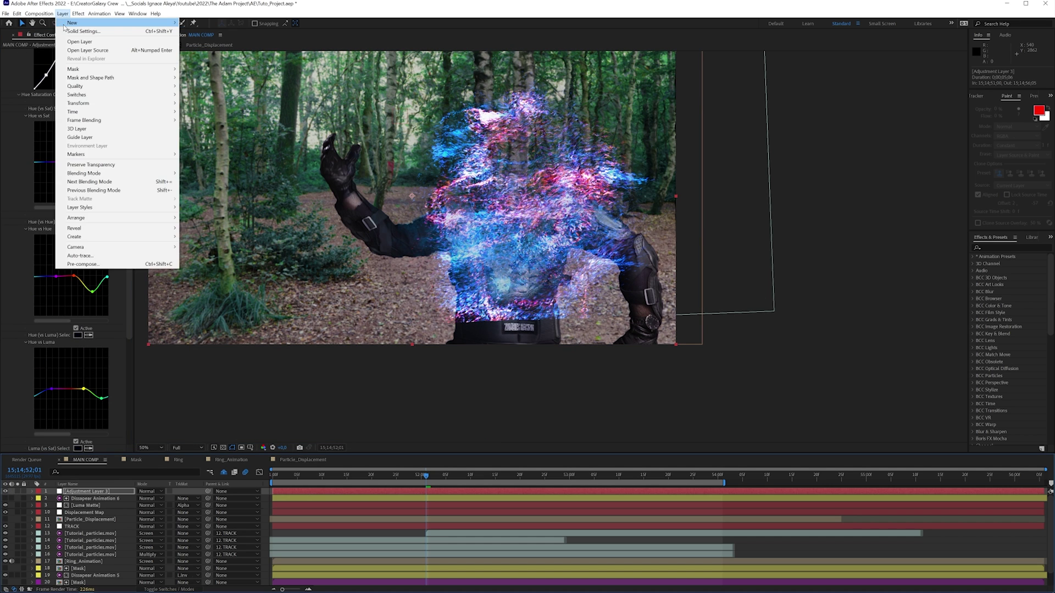
{"action": "mouse_move", "coordinate": [69, 18]}
{"action": "left_click", "coordinate": [212, 72]}
{"action": "key", "text": "Return"}
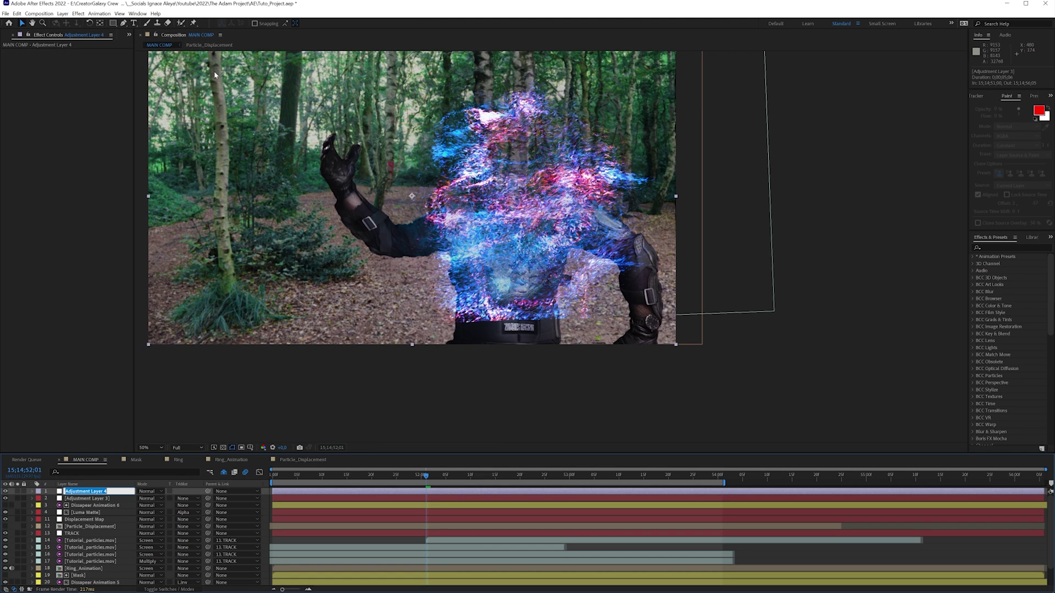
{"action": "type", "text": "glow"}
{"action": "key", "text": "Return"}
Apply the Perfect Glow preset to the glow layer and set the main Glow Radius to 40
{"action": "key", "text": "ctrl+space"}
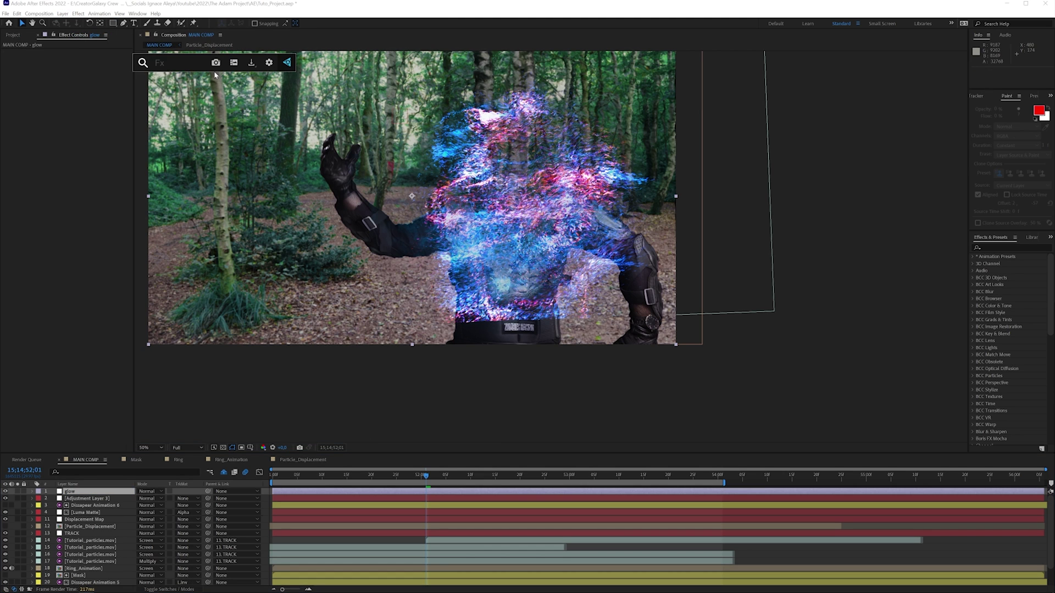
{"action": "type", "text": "perf"}
{"action": "key", "text": "Return"}
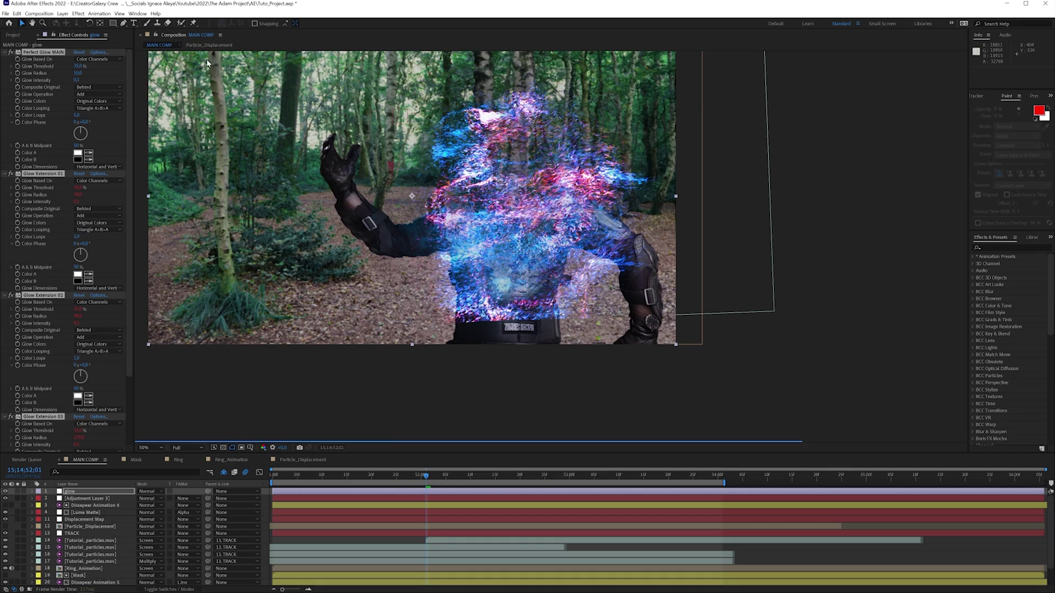
{"action": "left_click", "coordinate": [77, 73]}
{"action": "type", "text": "40"}
{"action": "key", "text": "Return"}
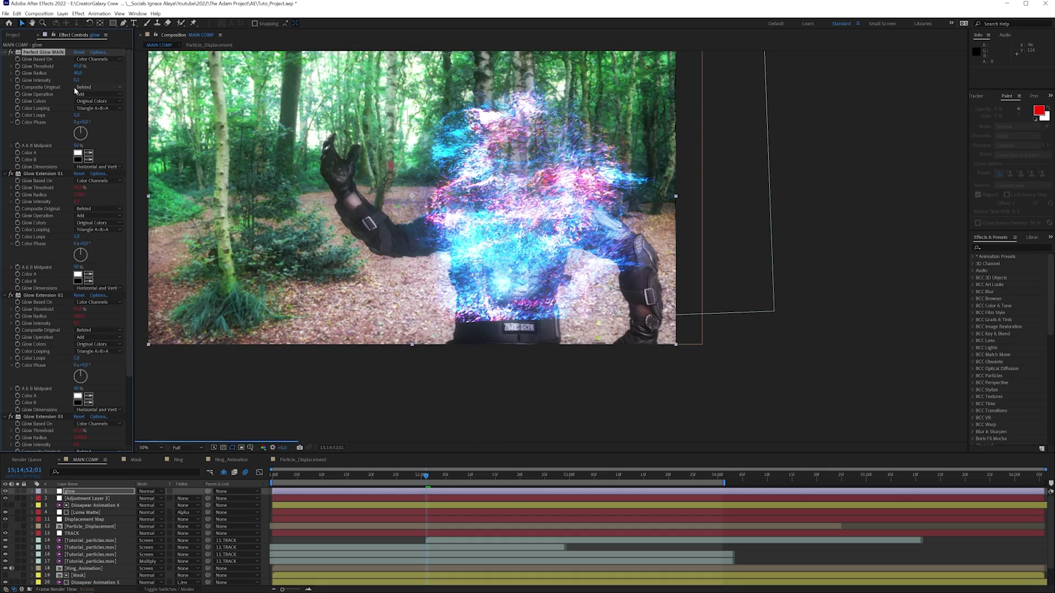